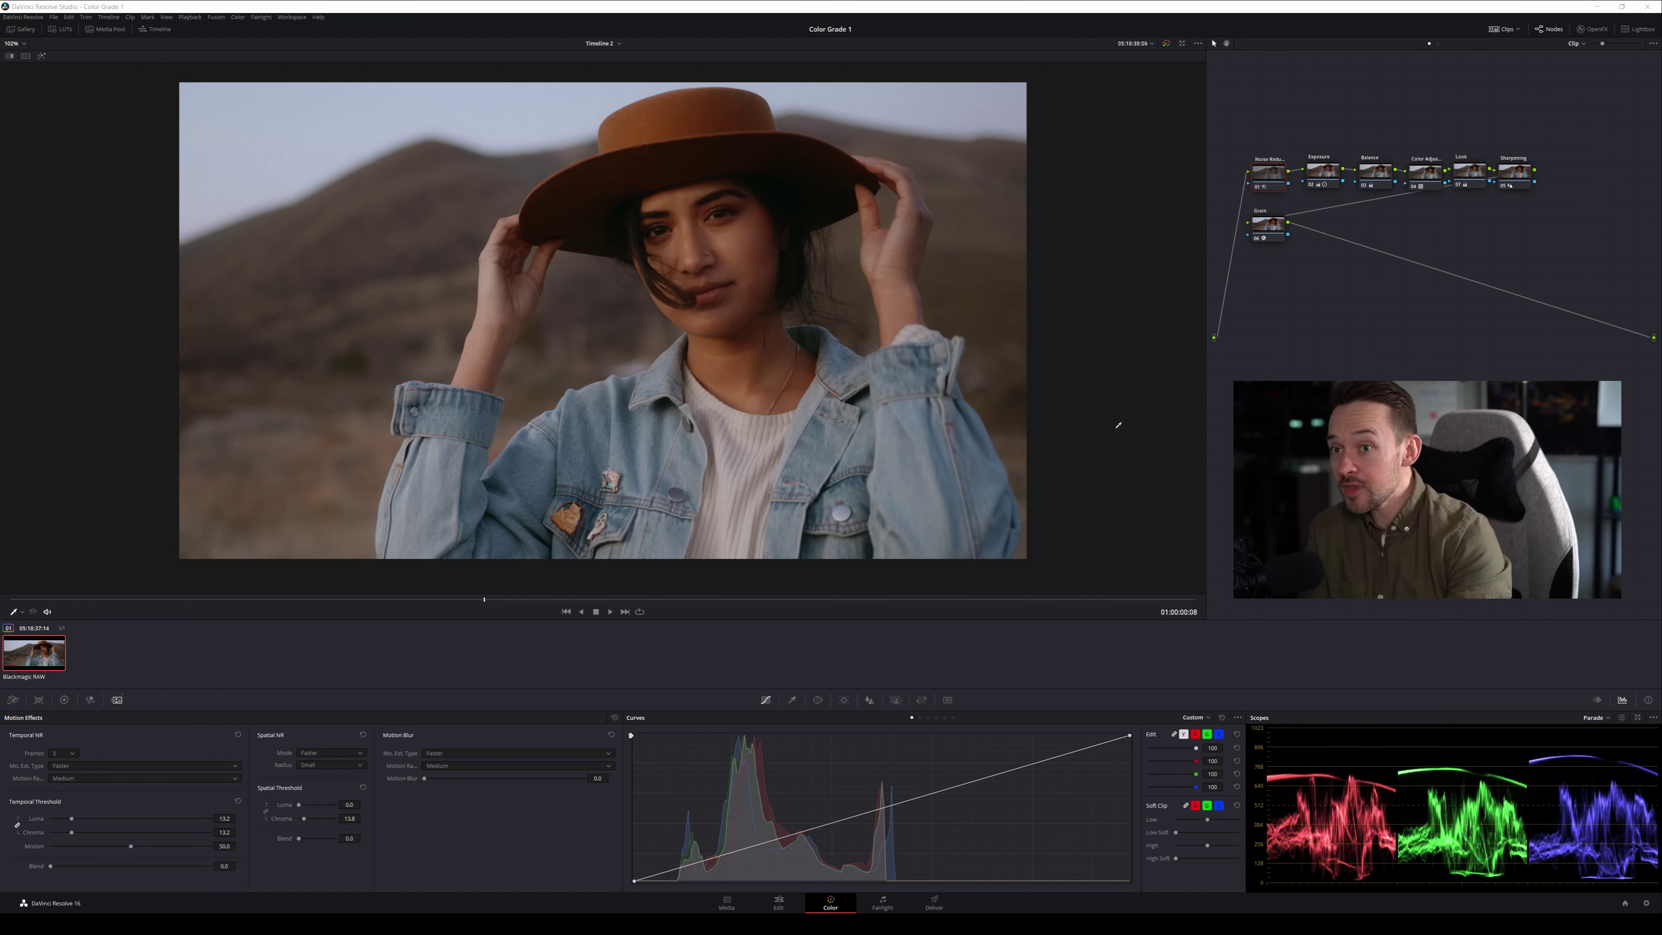
Toggle the whole node grade off and back on with Alt+D to compare against the original
left_click_drag(1263, 176, 1263, 172)
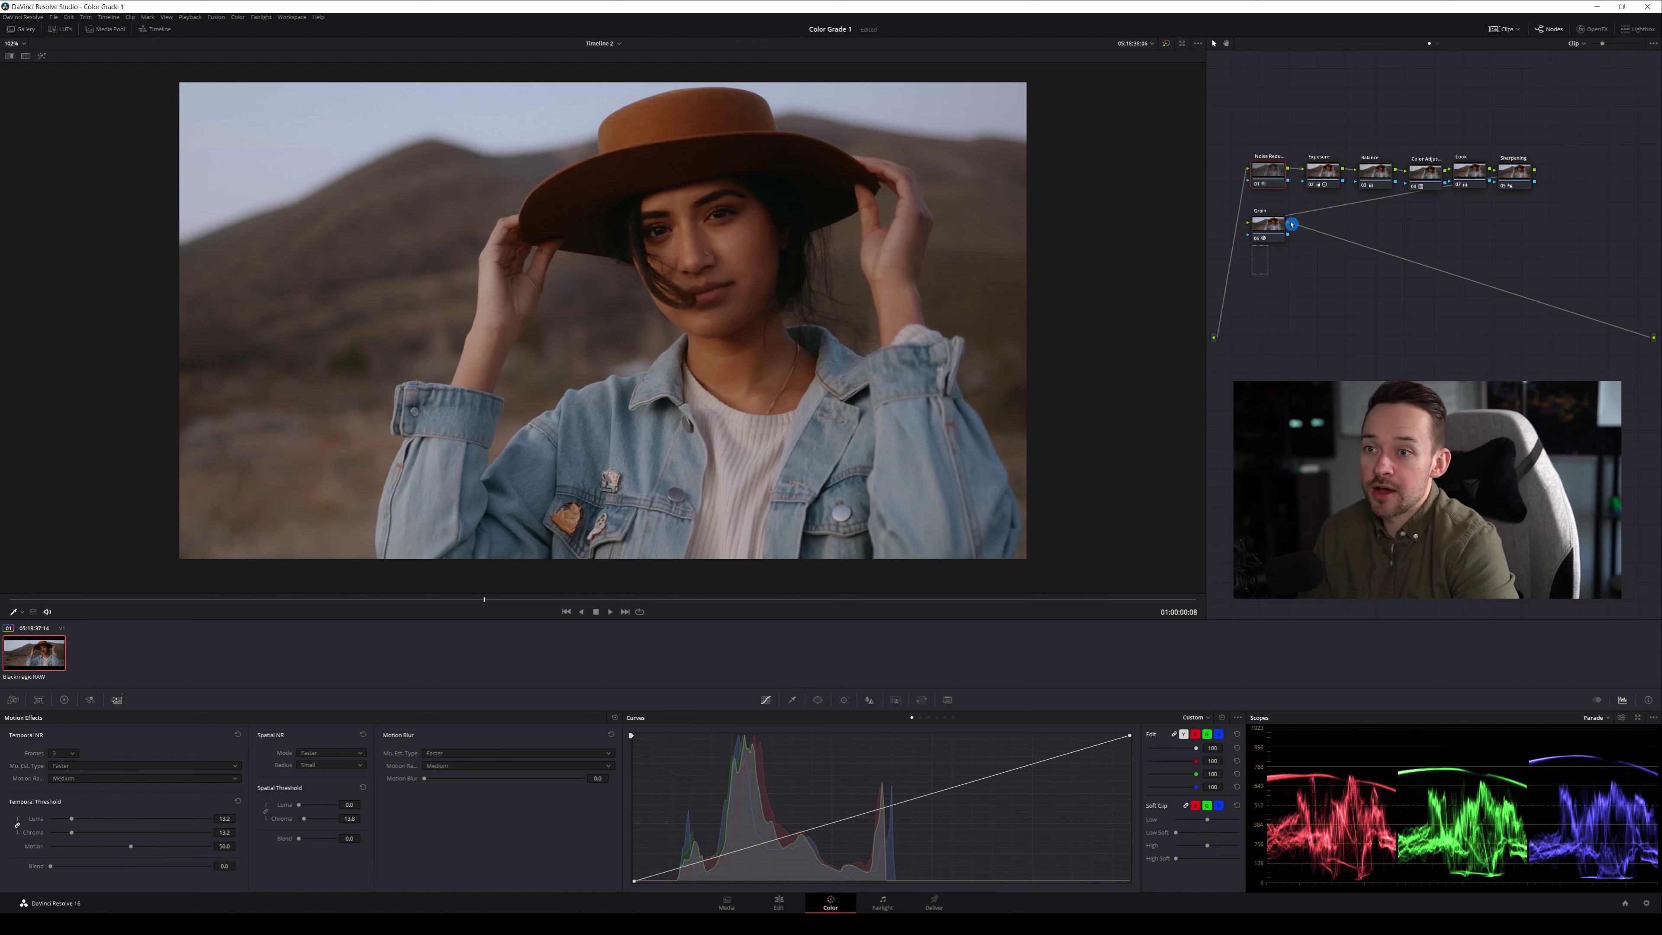
key("alt+d")
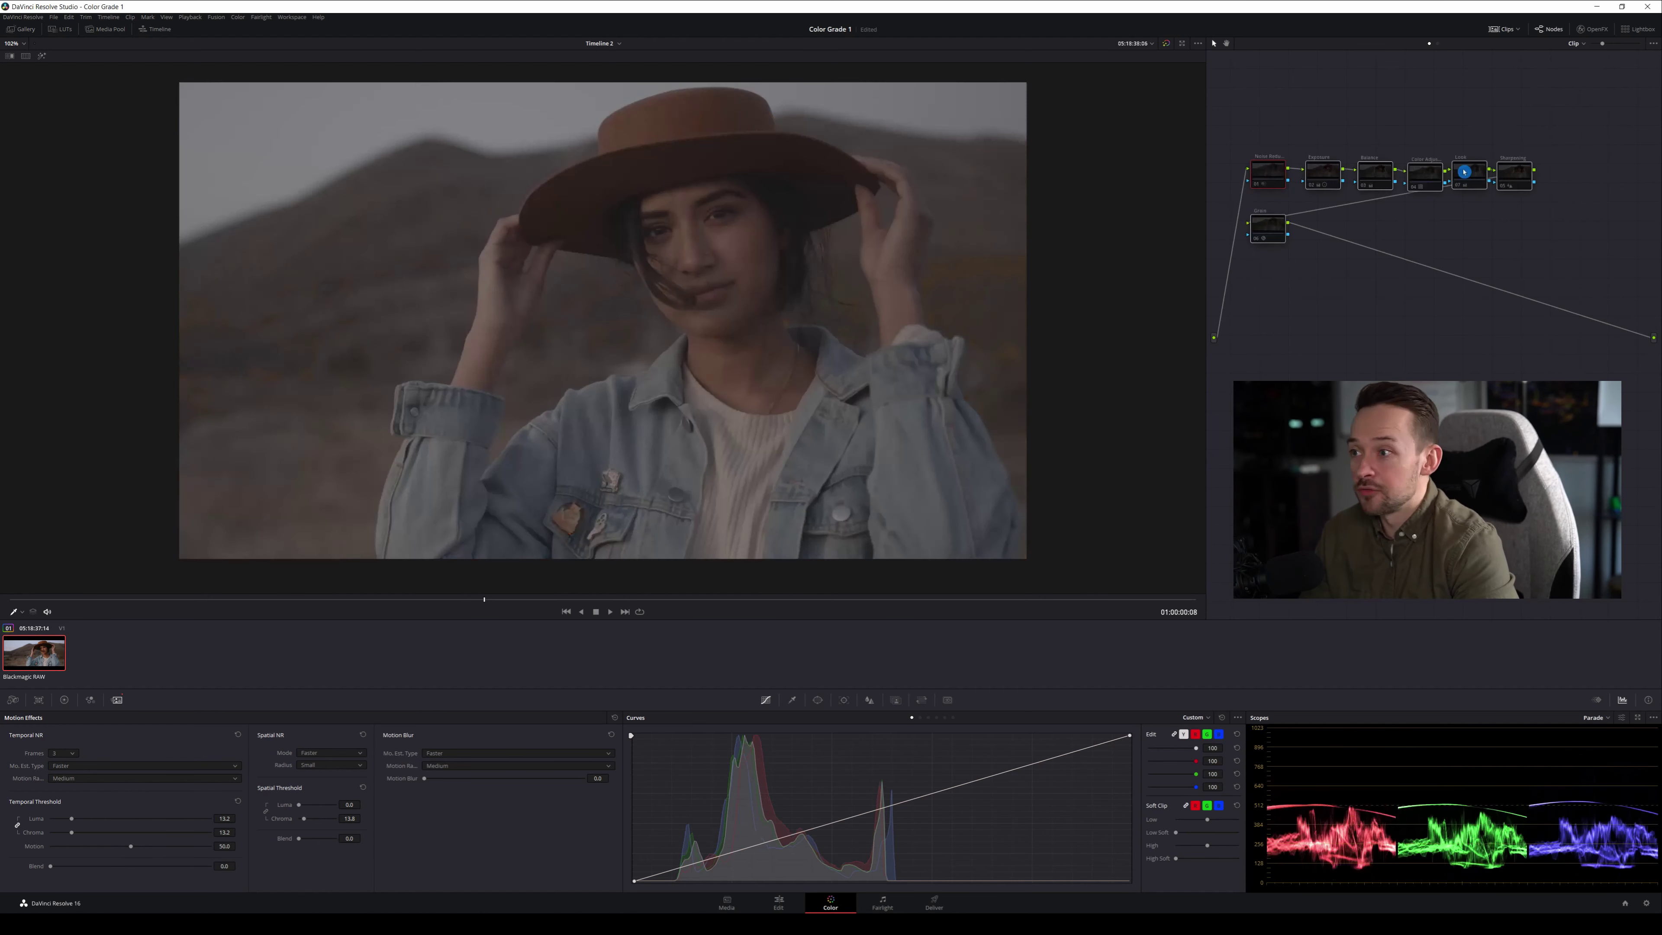
key("alt+d")
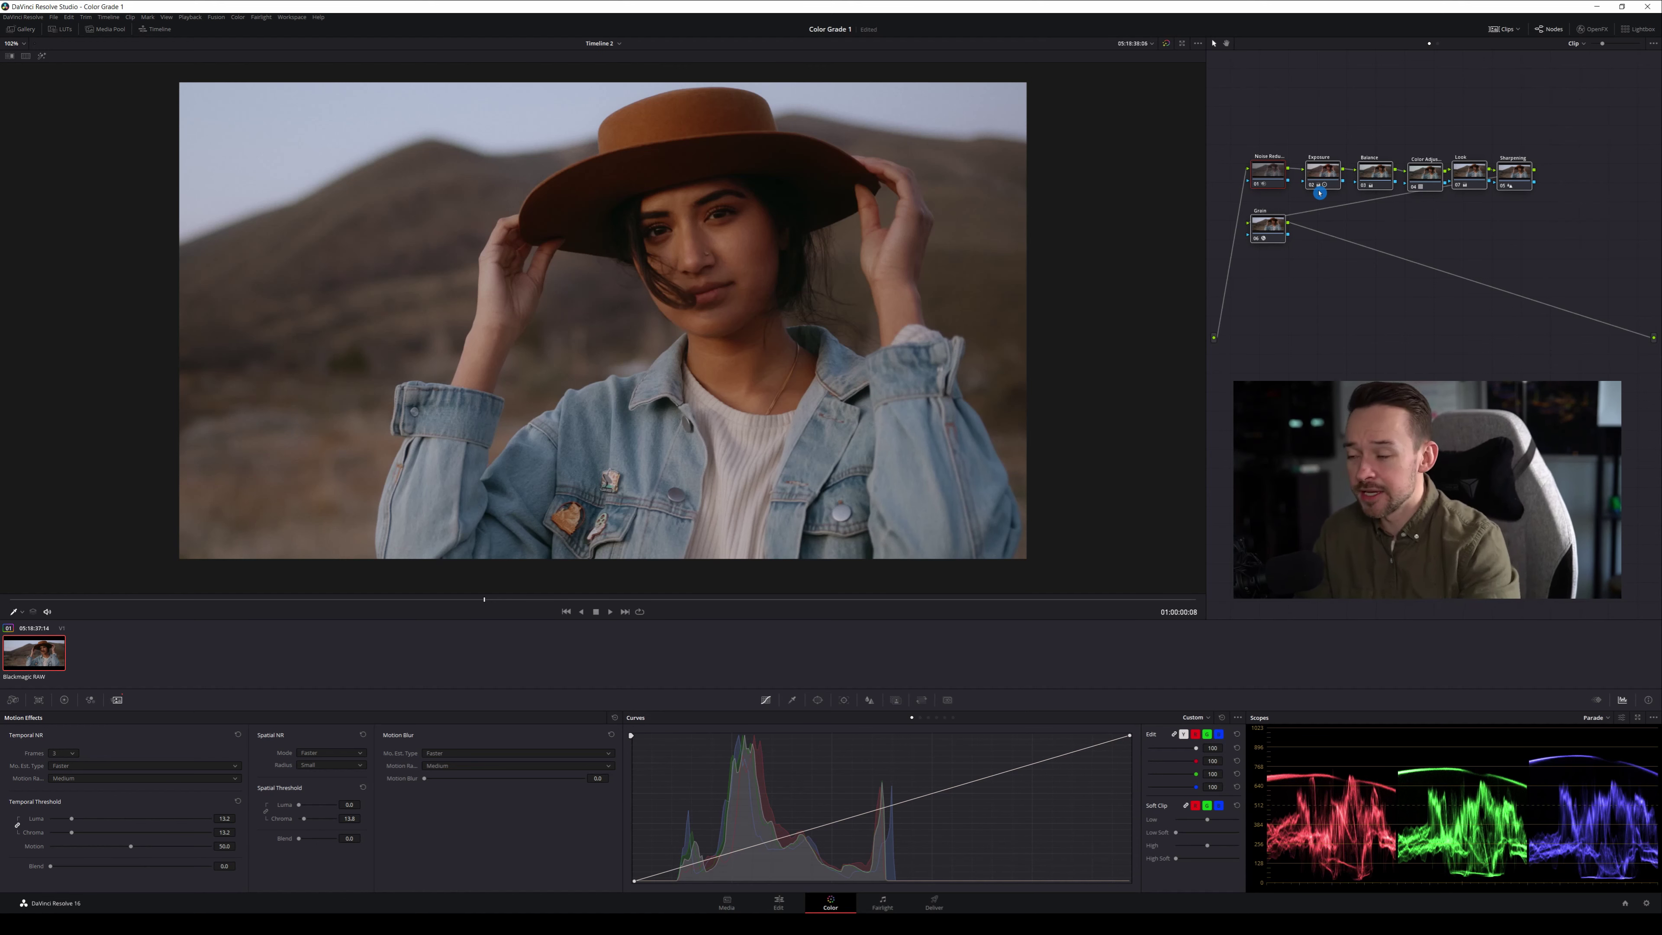
mouse_move(1321, 186)
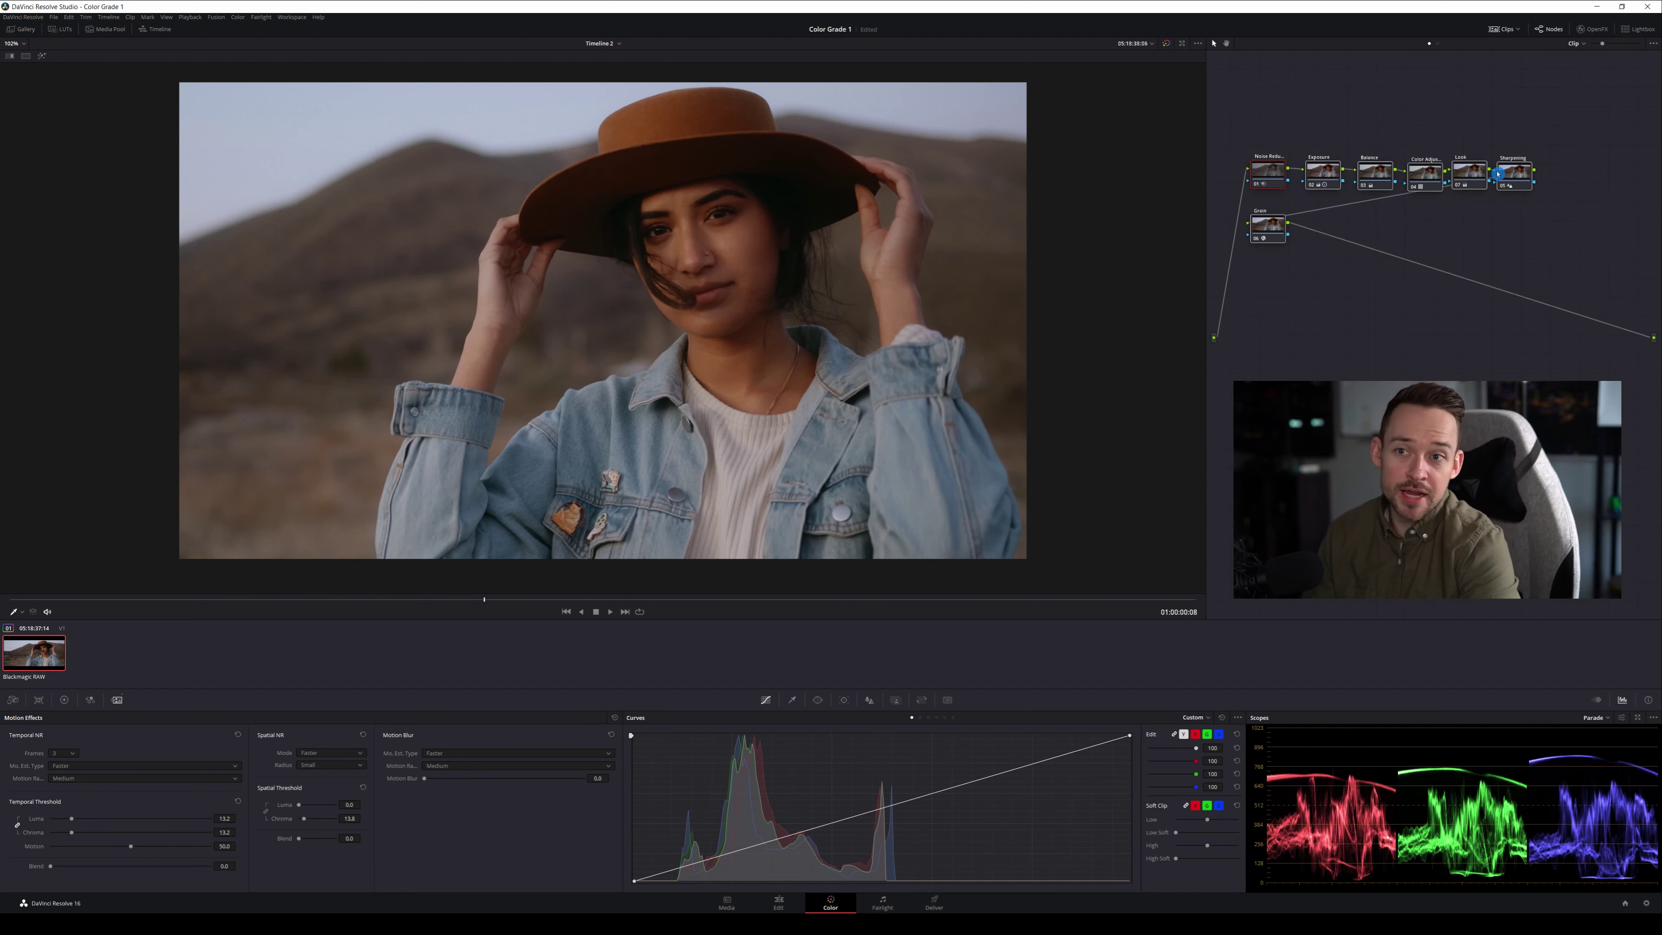
Bypass the grade and add a new node 06 placed below node 01
key("alt+d")
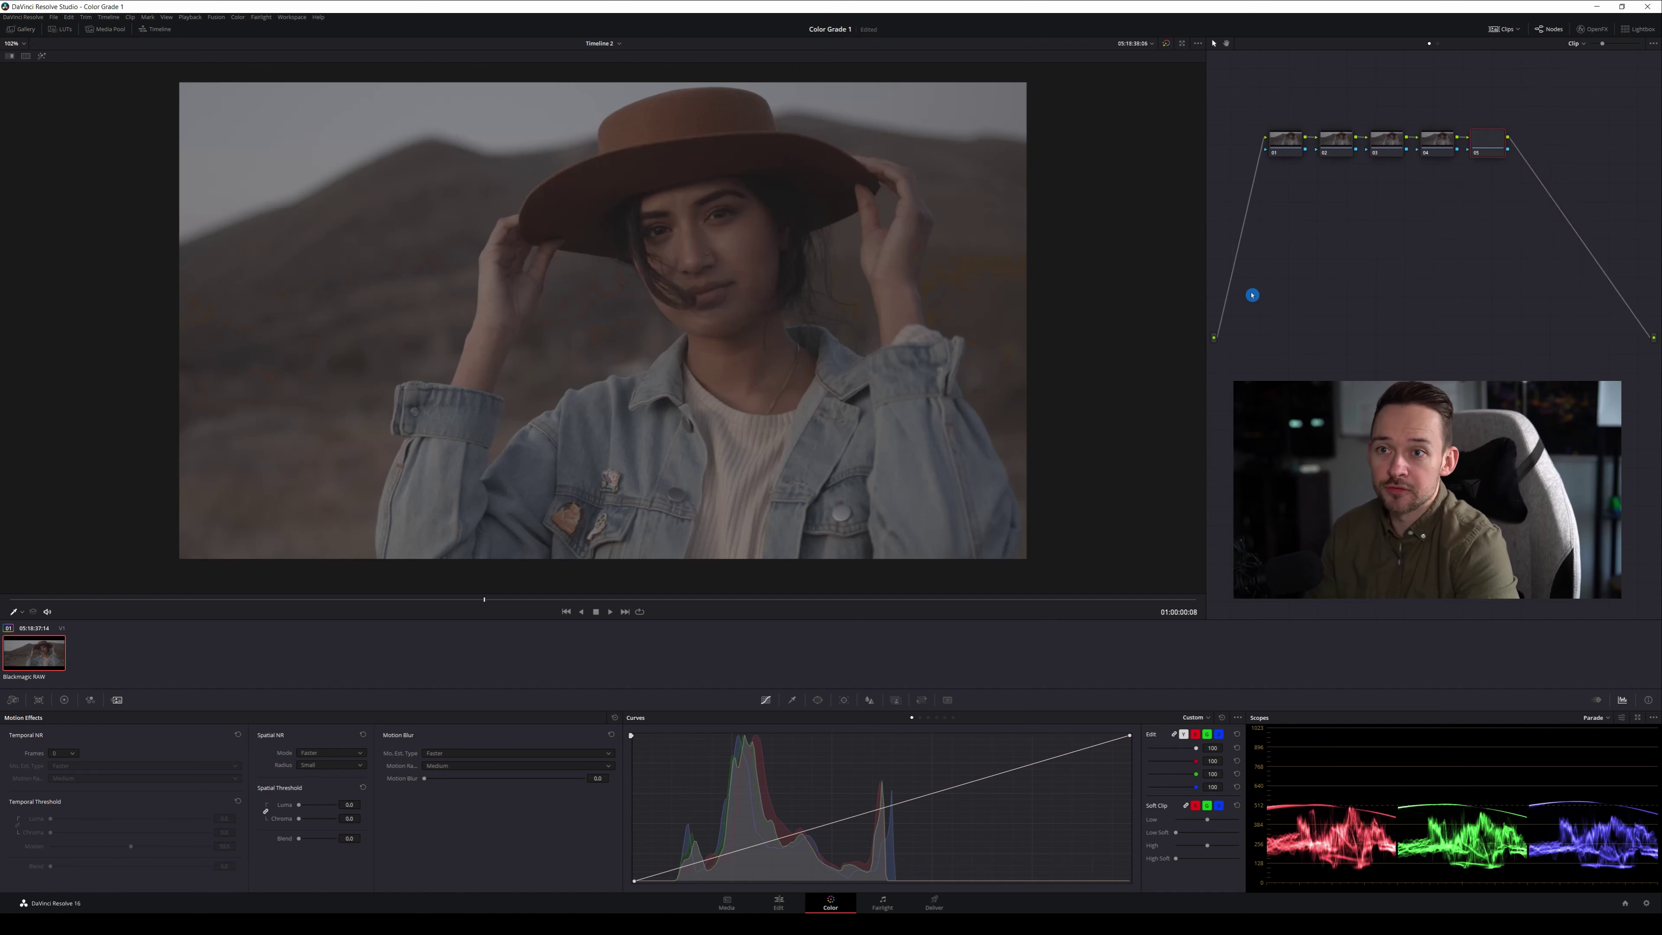
key("alt+s")
left_click_drag(1498, 183, 1290, 200)
Label node 01 'NR' and save the project
left_click(1284, 145)
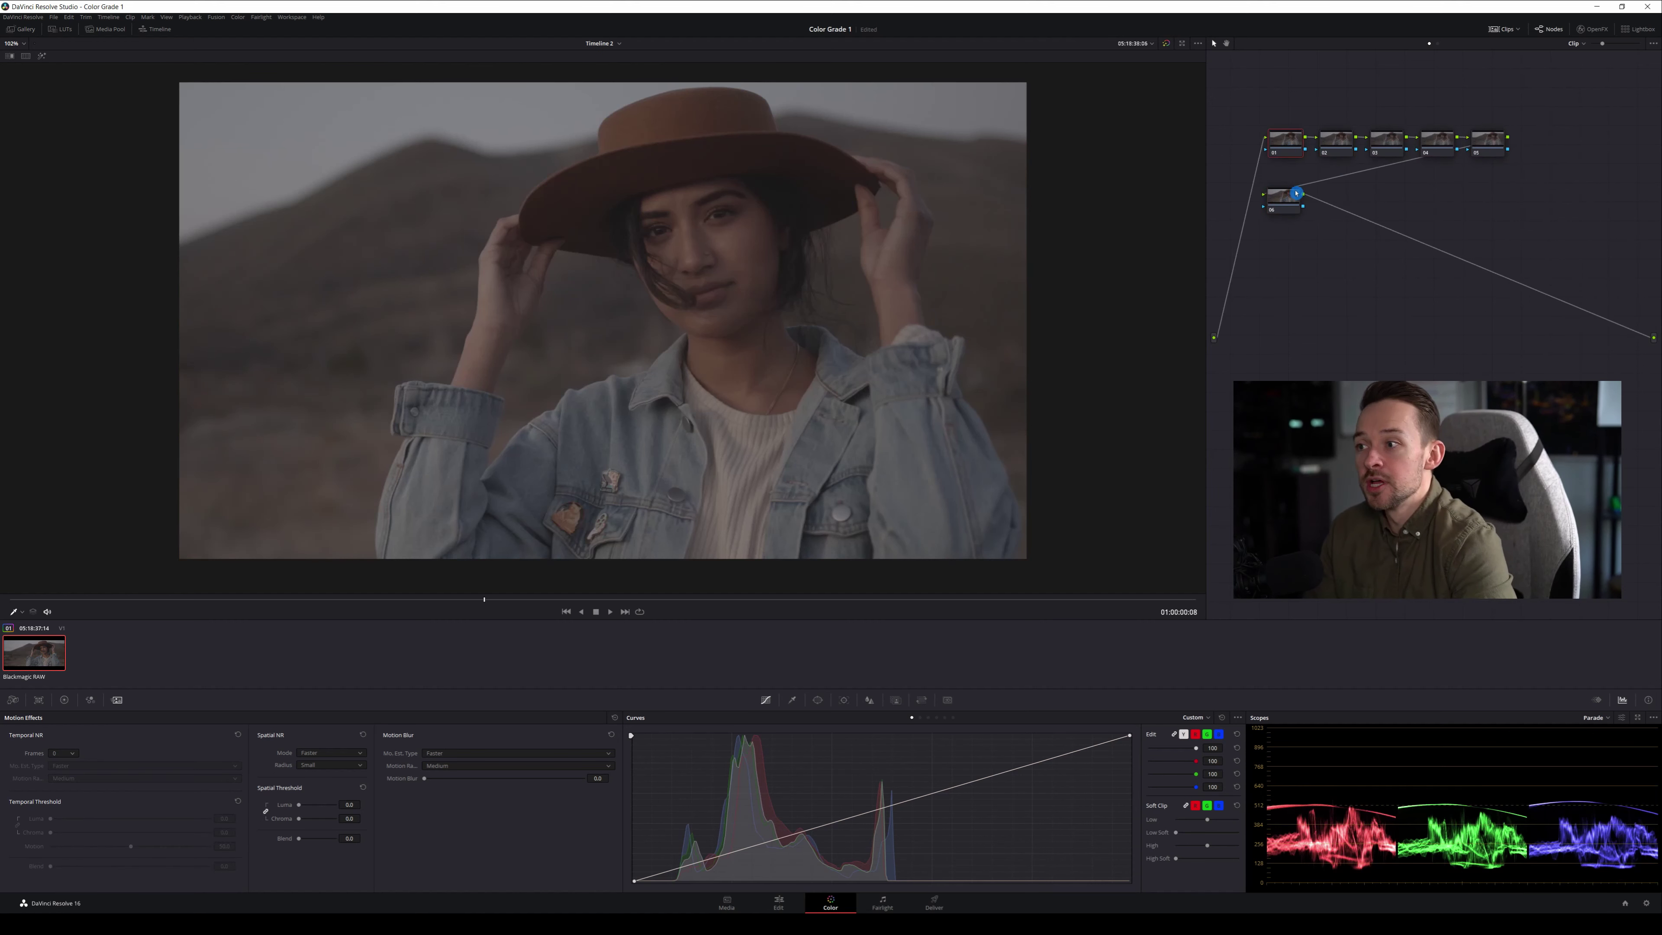
right_click(1282, 148)
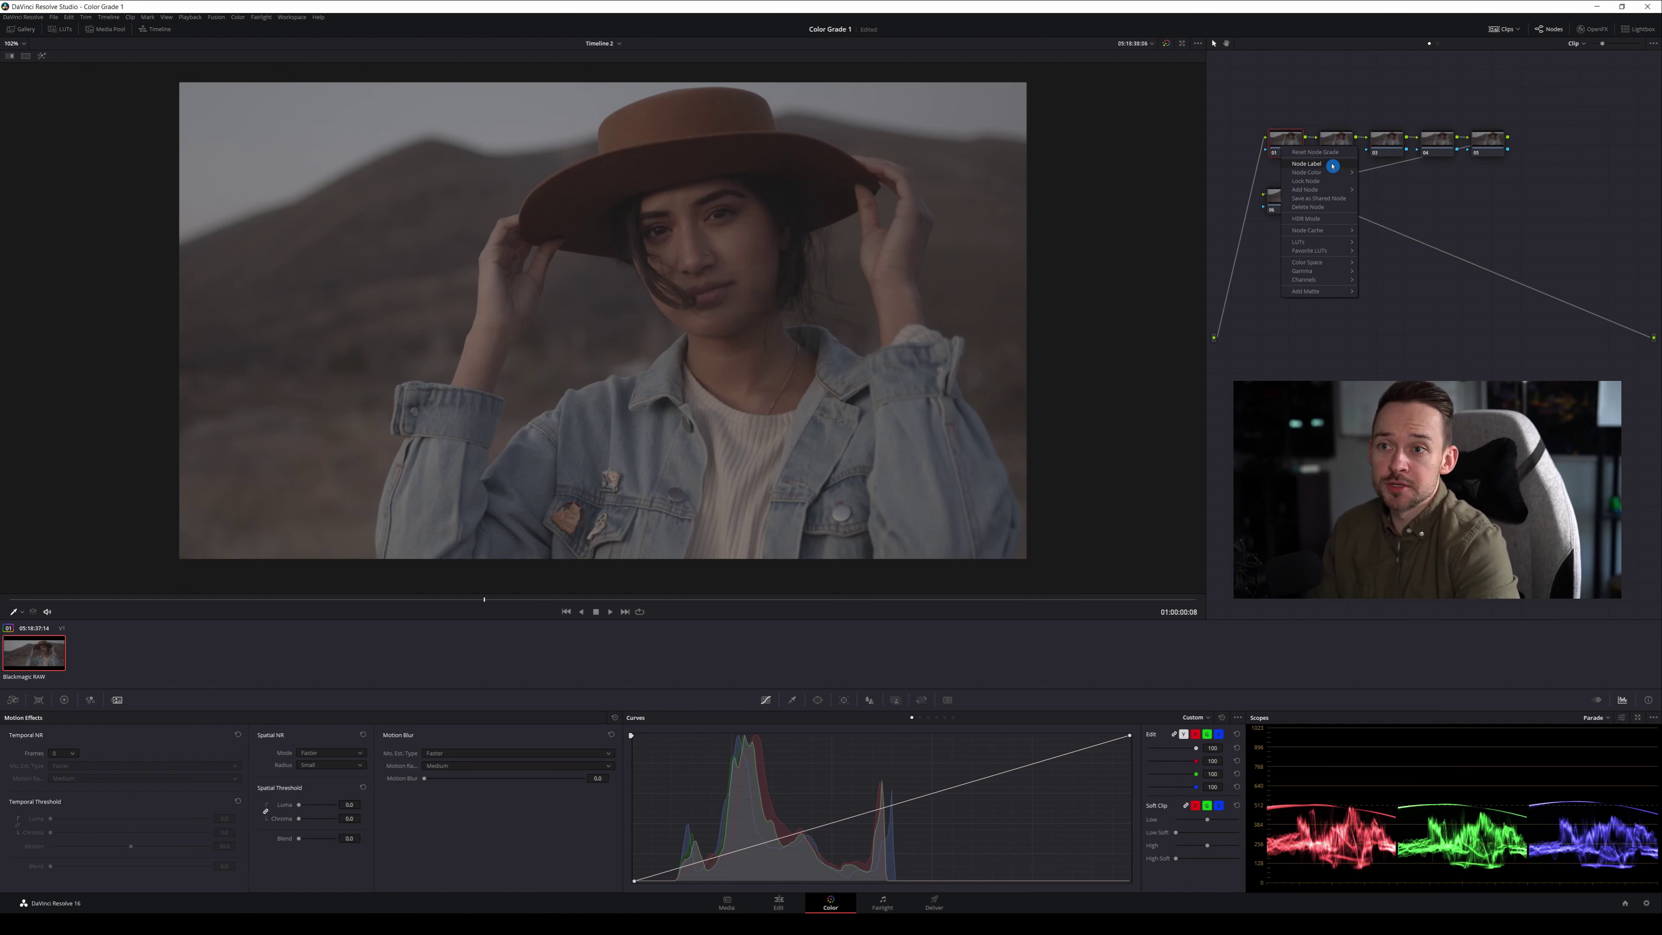
left_click(1286, 147)
left_click_drag(1285, 147, 1286, 152)
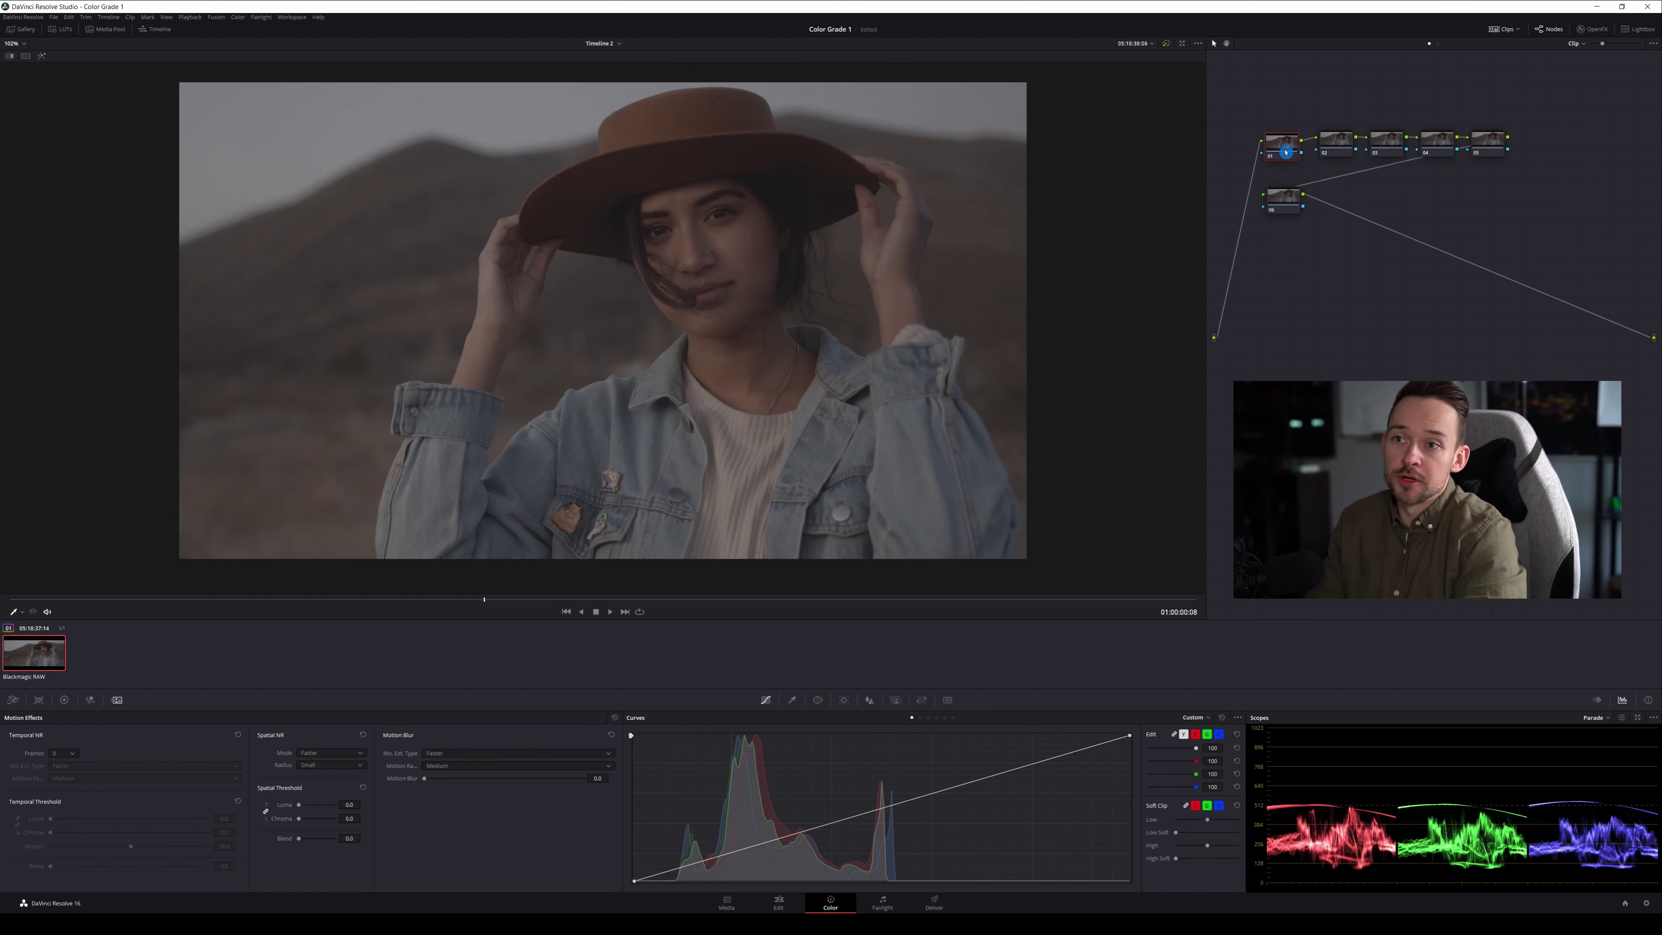
right_click(1286, 153)
left_click(1315, 170)
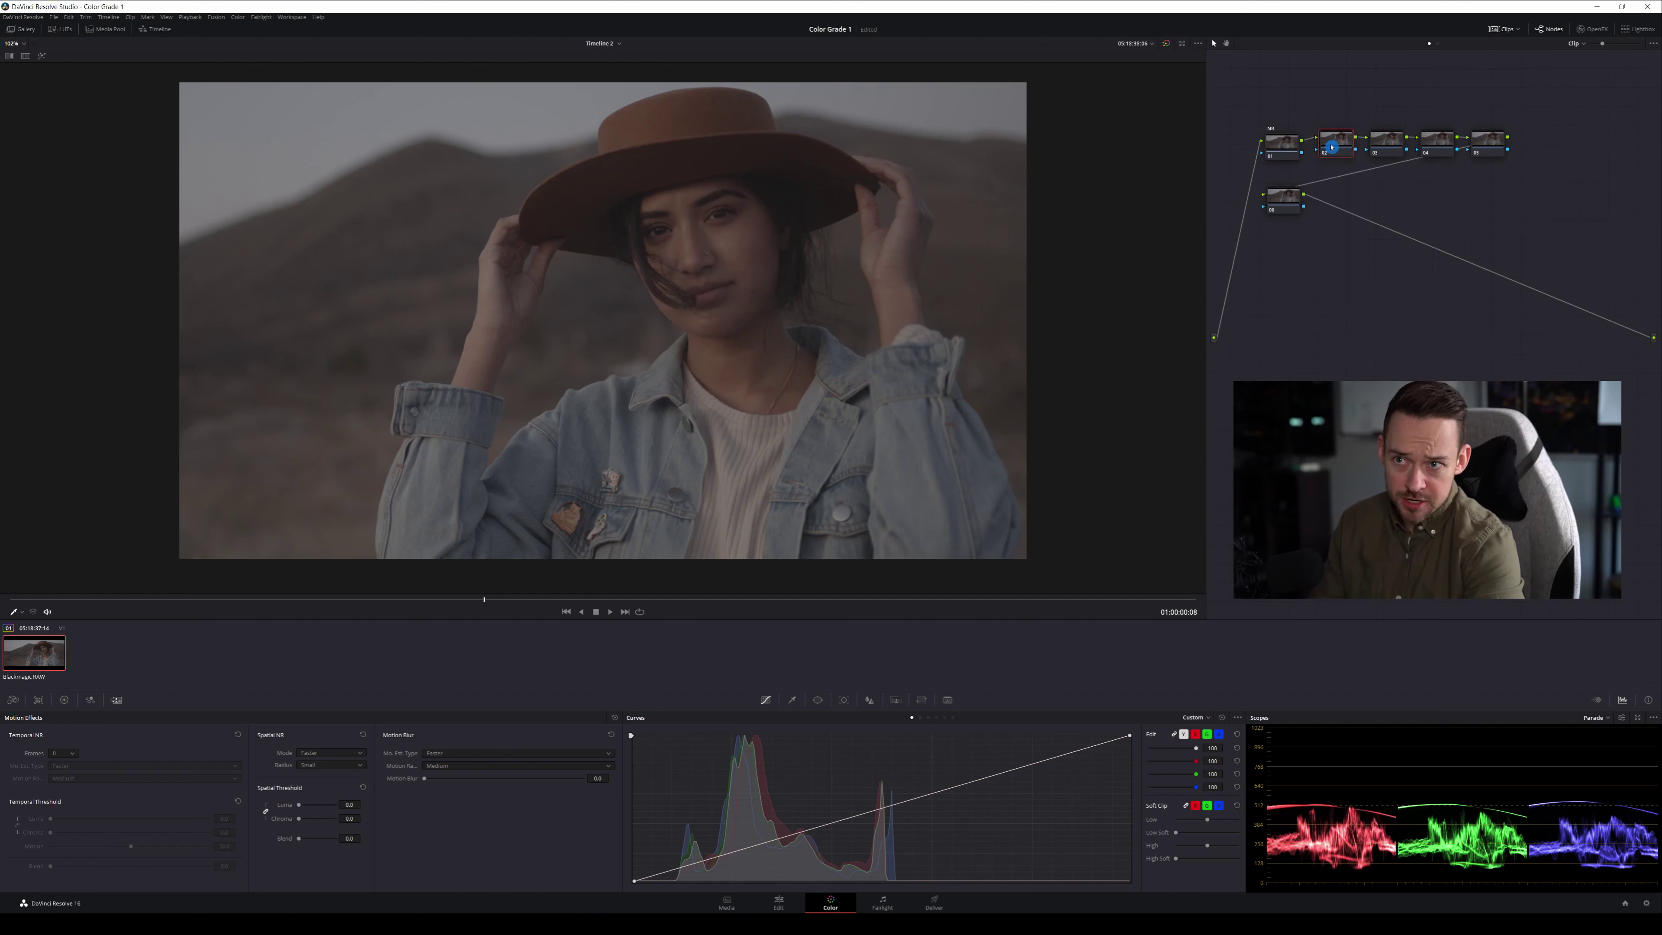
left_click(1285, 143)
left_click_drag(1285, 143, 1287, 138)
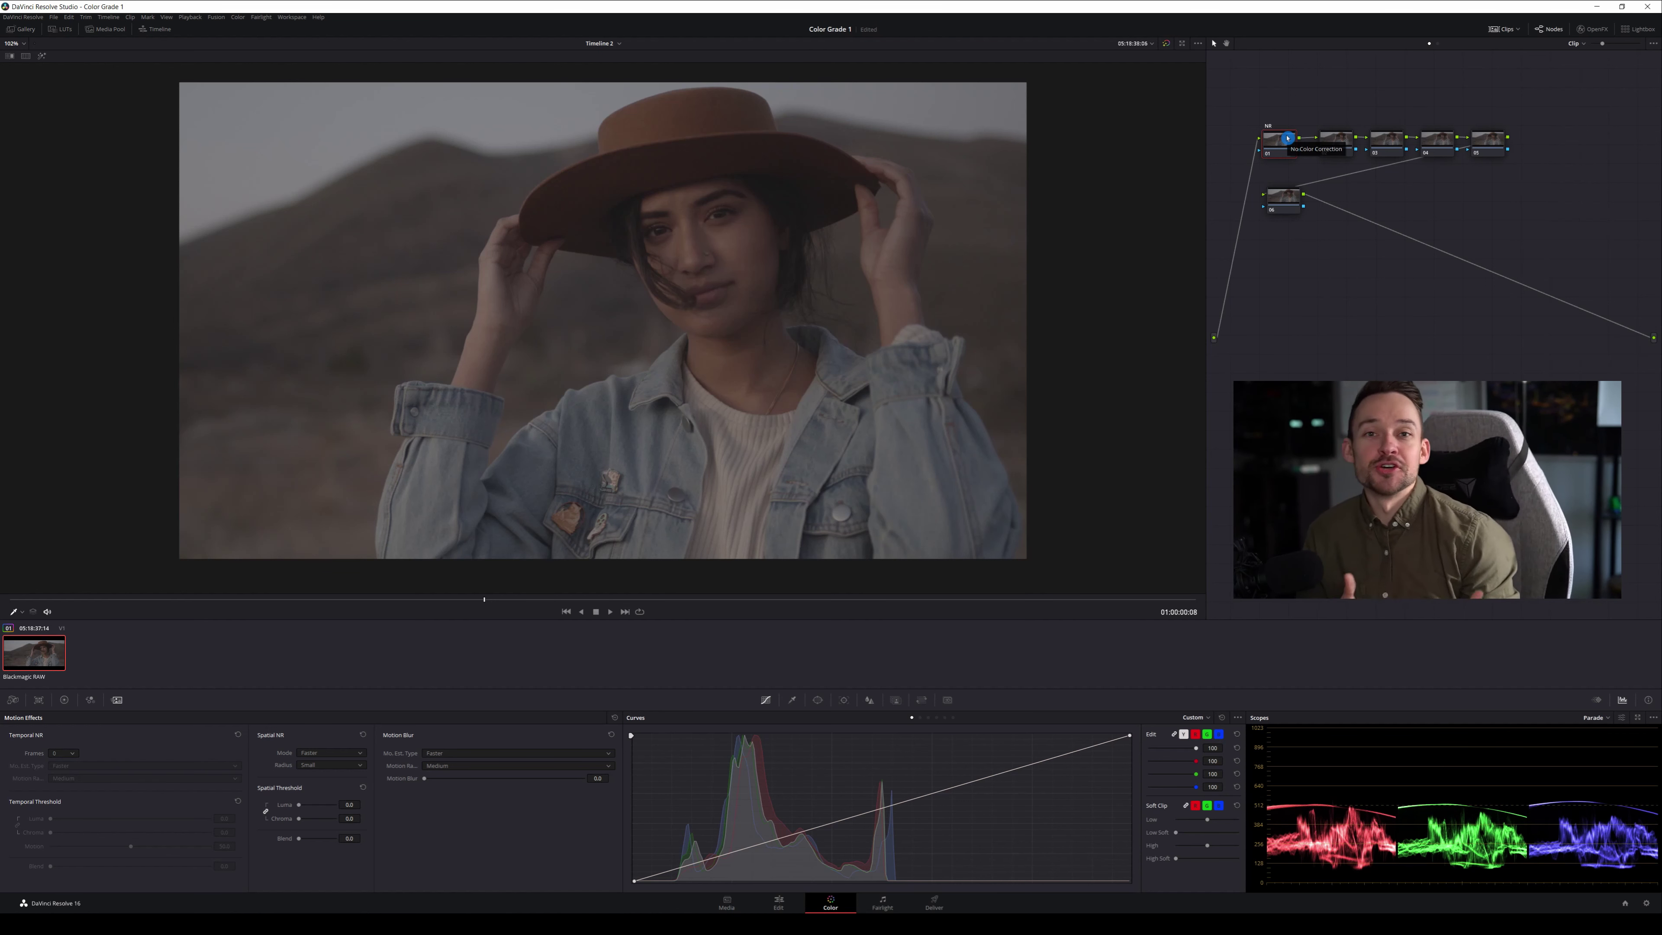
key("ctrl+s")
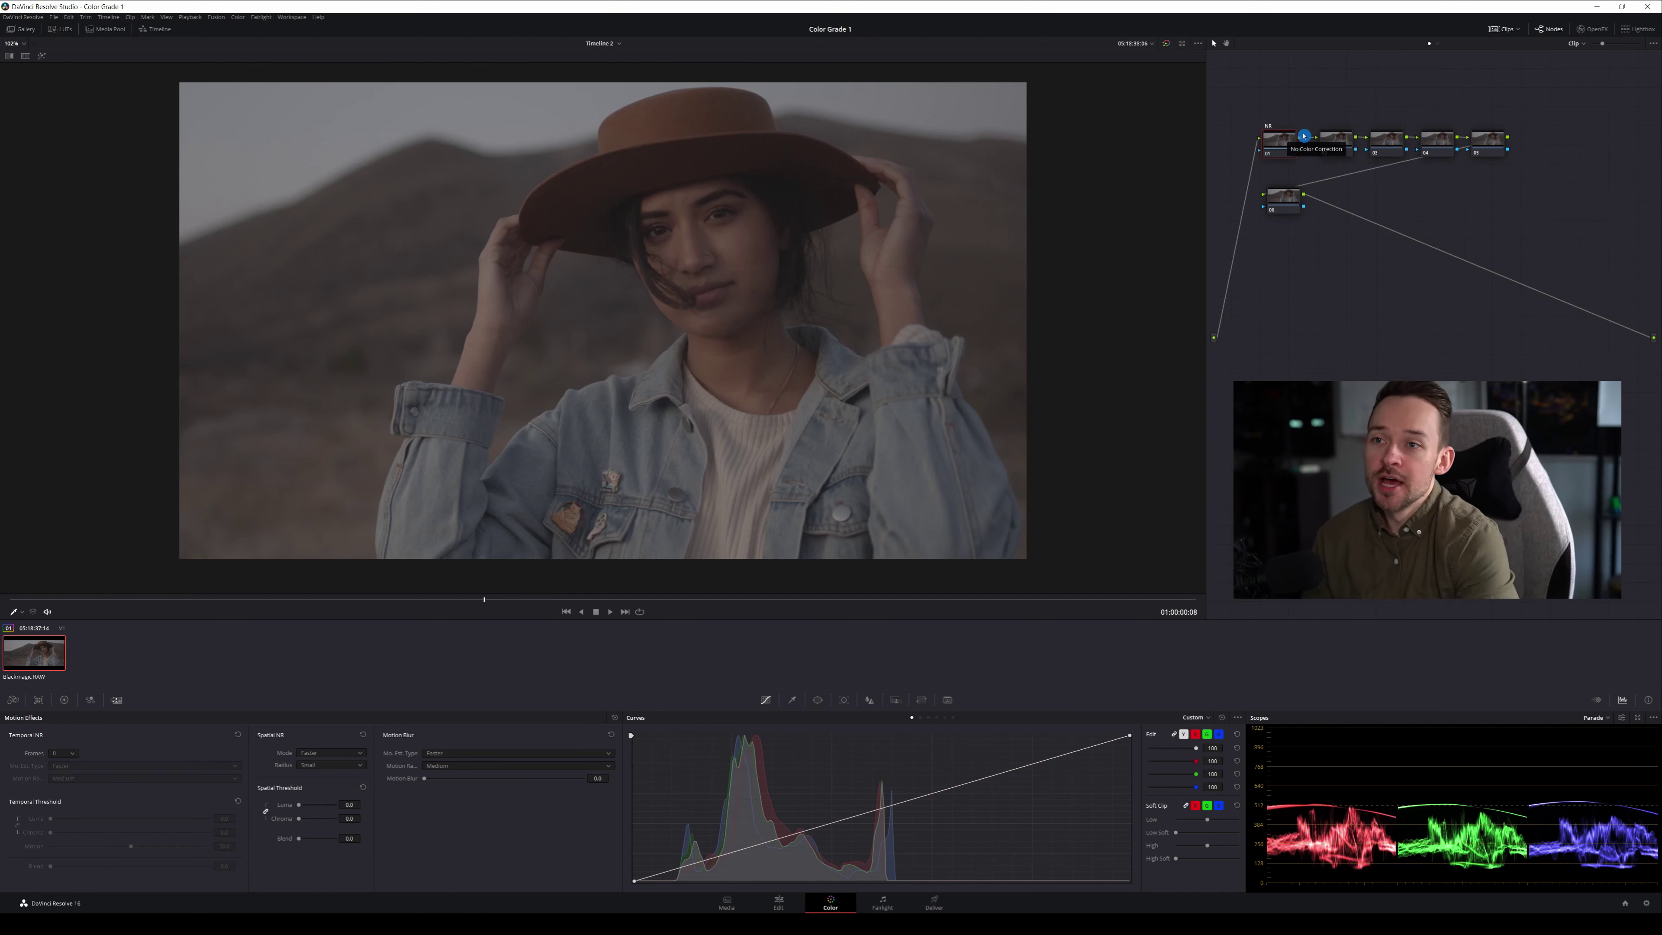
Label node 02 Exposure and node 03 Balancing
right_click(1341, 146)
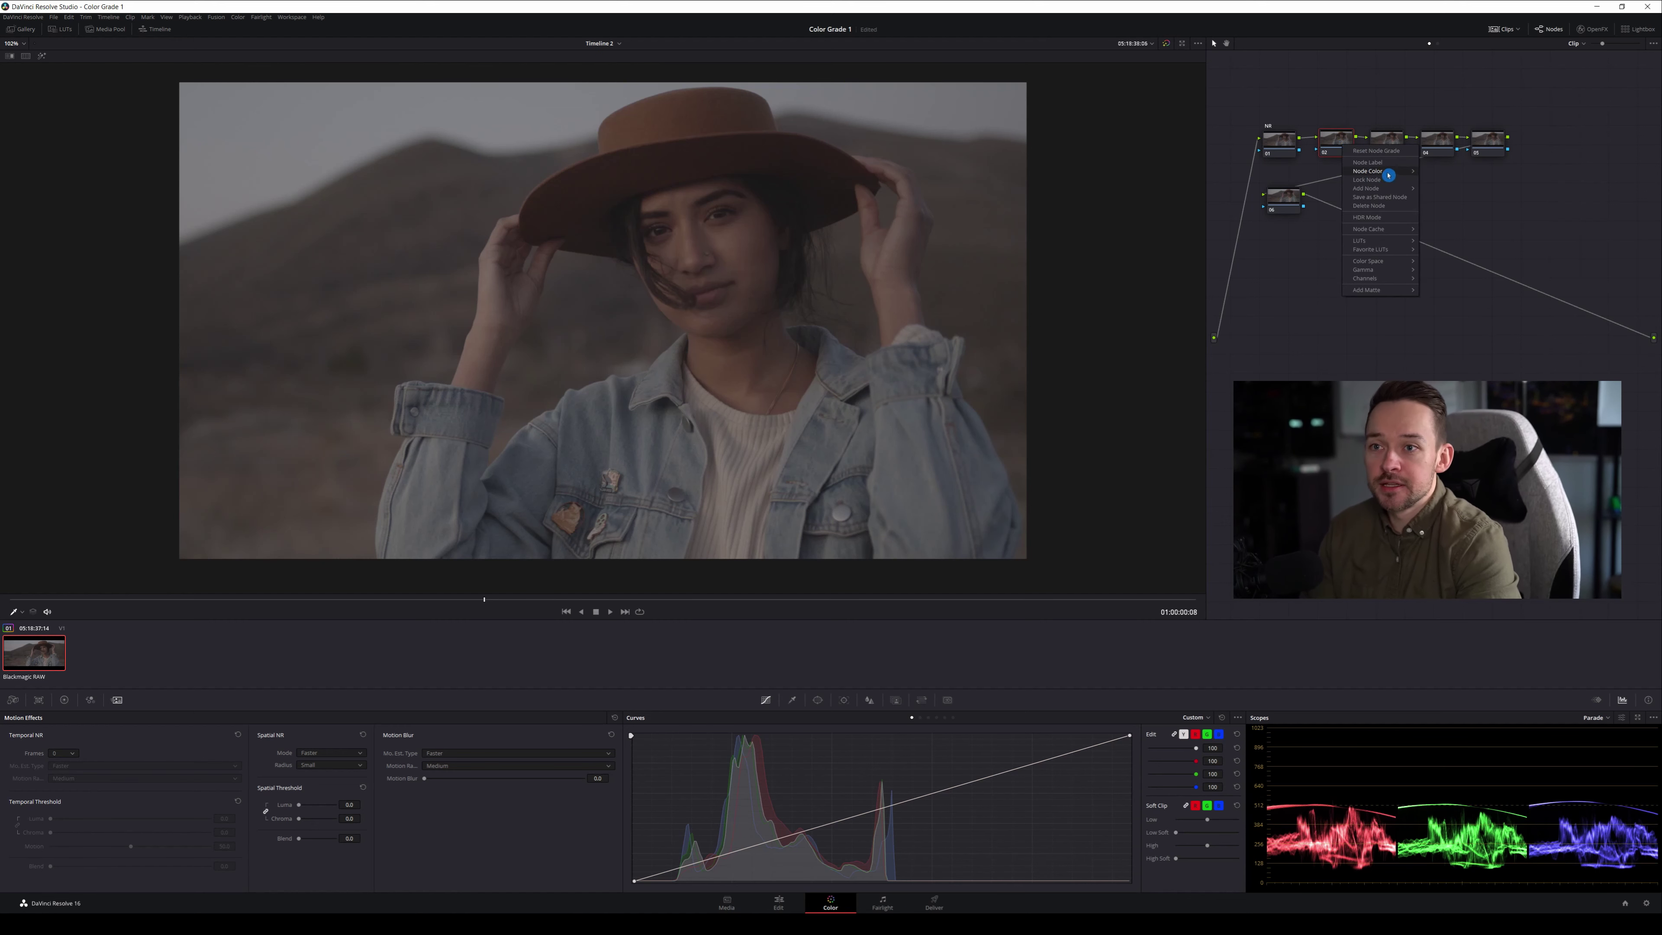
left_click(1380, 160)
left_click_drag(1338, 146, 1328, 148)
right_click(1332, 147)
left_click(1370, 165)
type("Exposure")
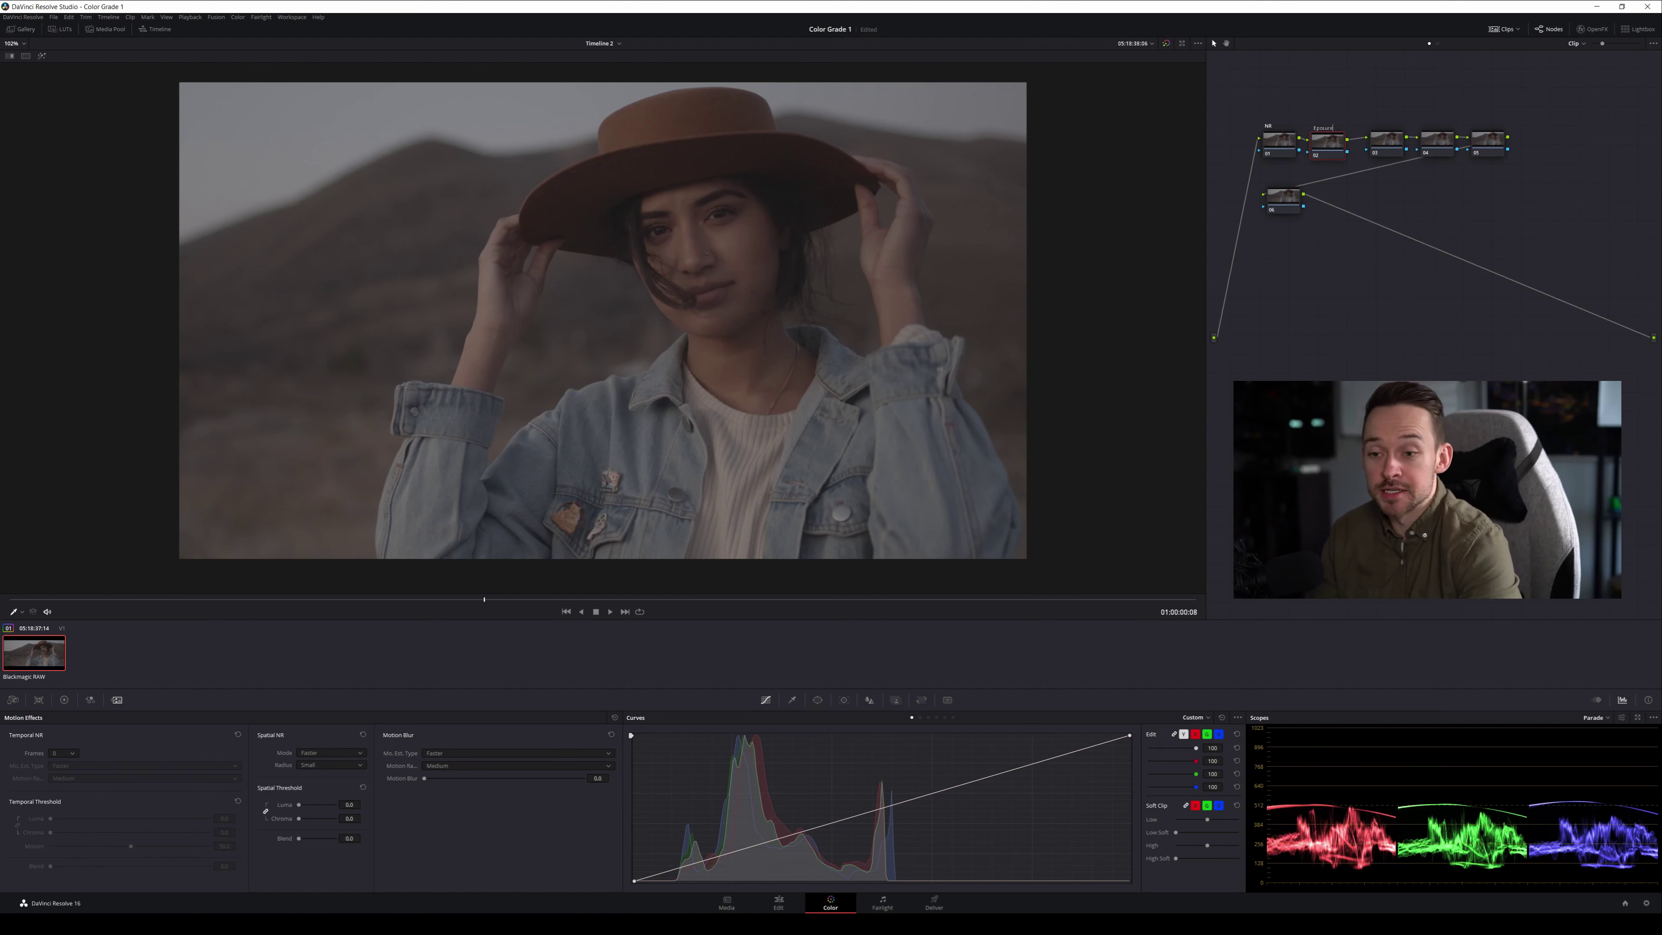
left_click(1389, 145)
left_click_drag(1390, 145, 1378, 147)
right_click(1377, 145)
left_click(1425, 161)
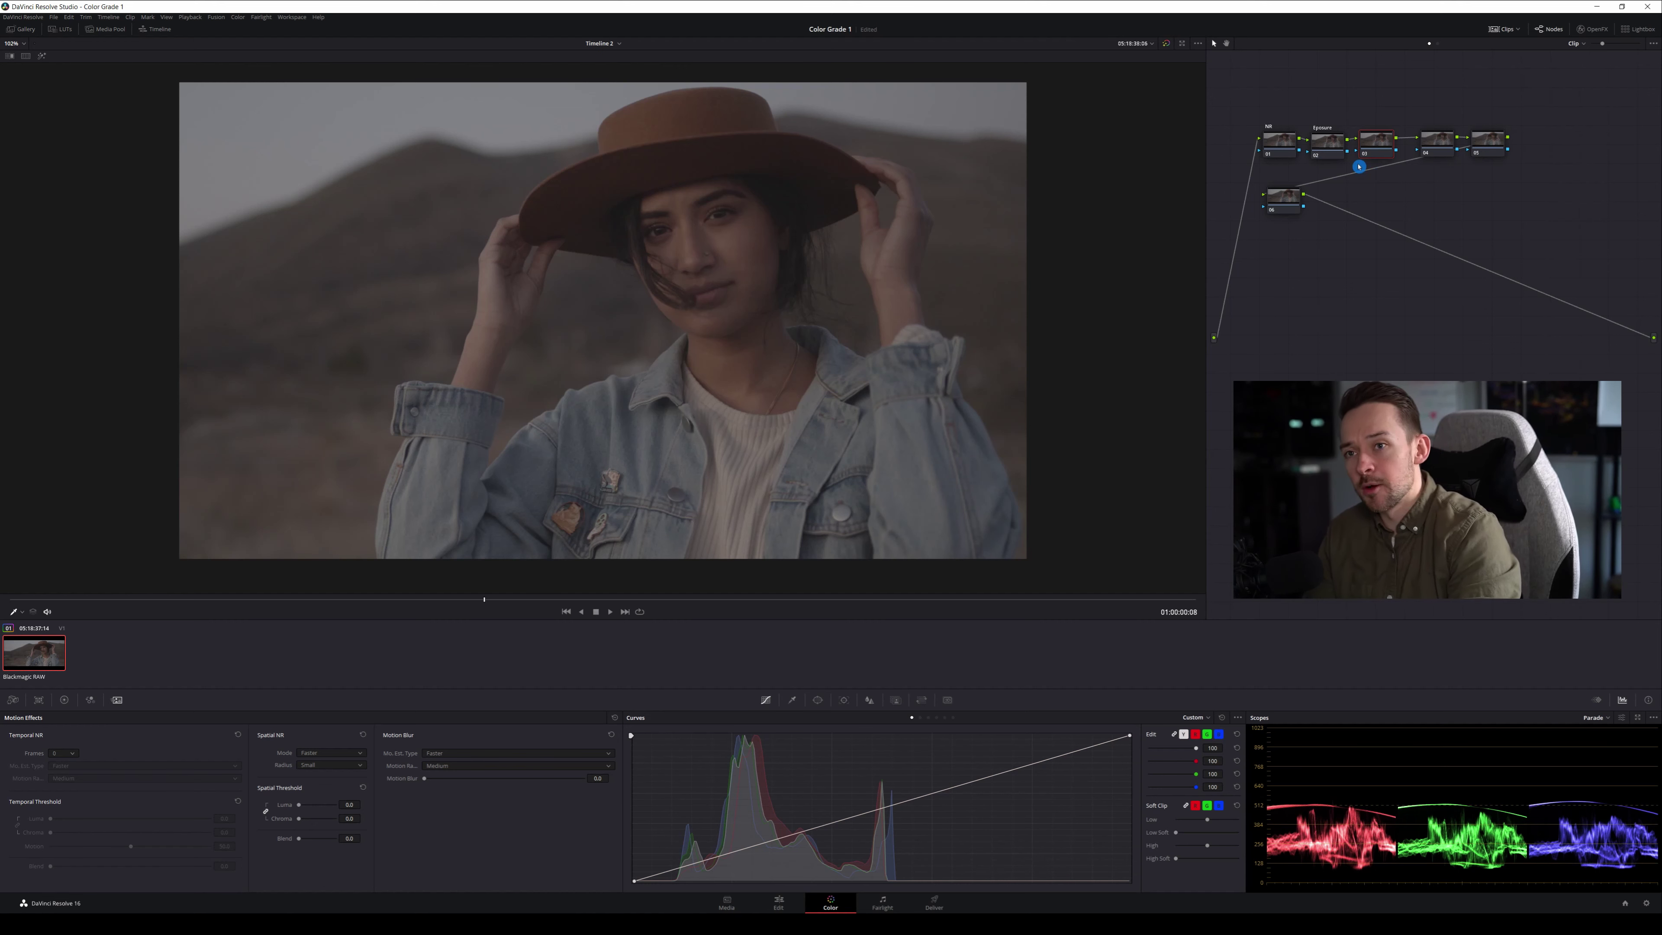
type("Balancing")
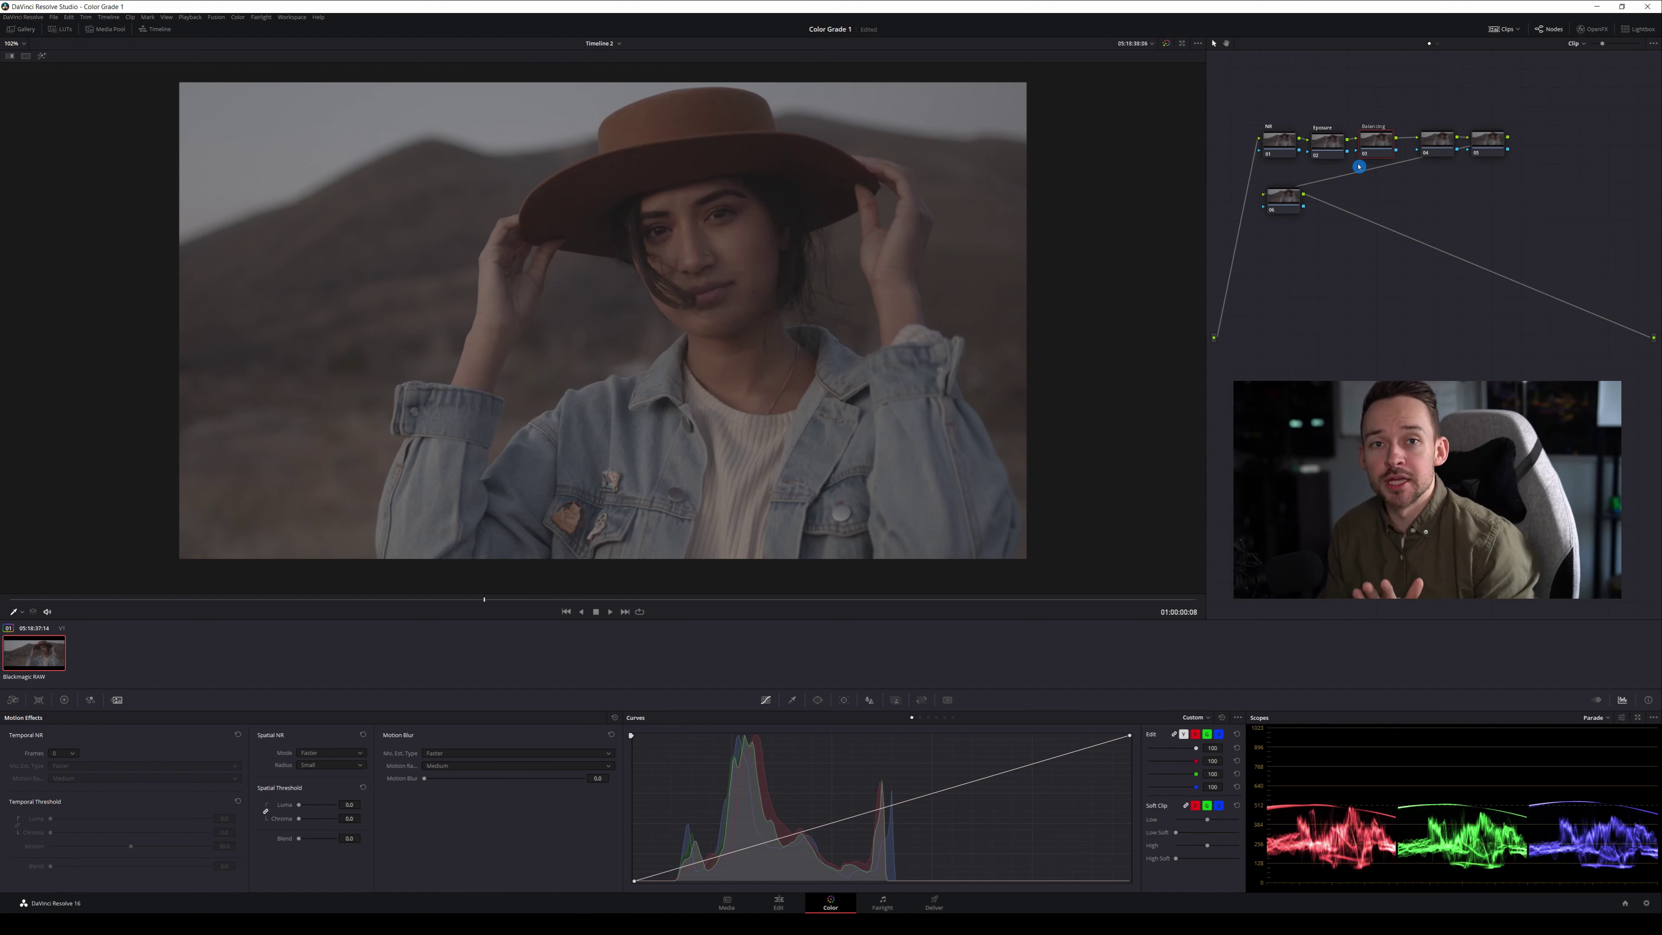
Nudge node 04 into line and add a seventh node after node 06
left_click(1421, 140)
left_click_drag(1439, 140, 1423, 140)
left_click(1283, 196)
key("alt+s")
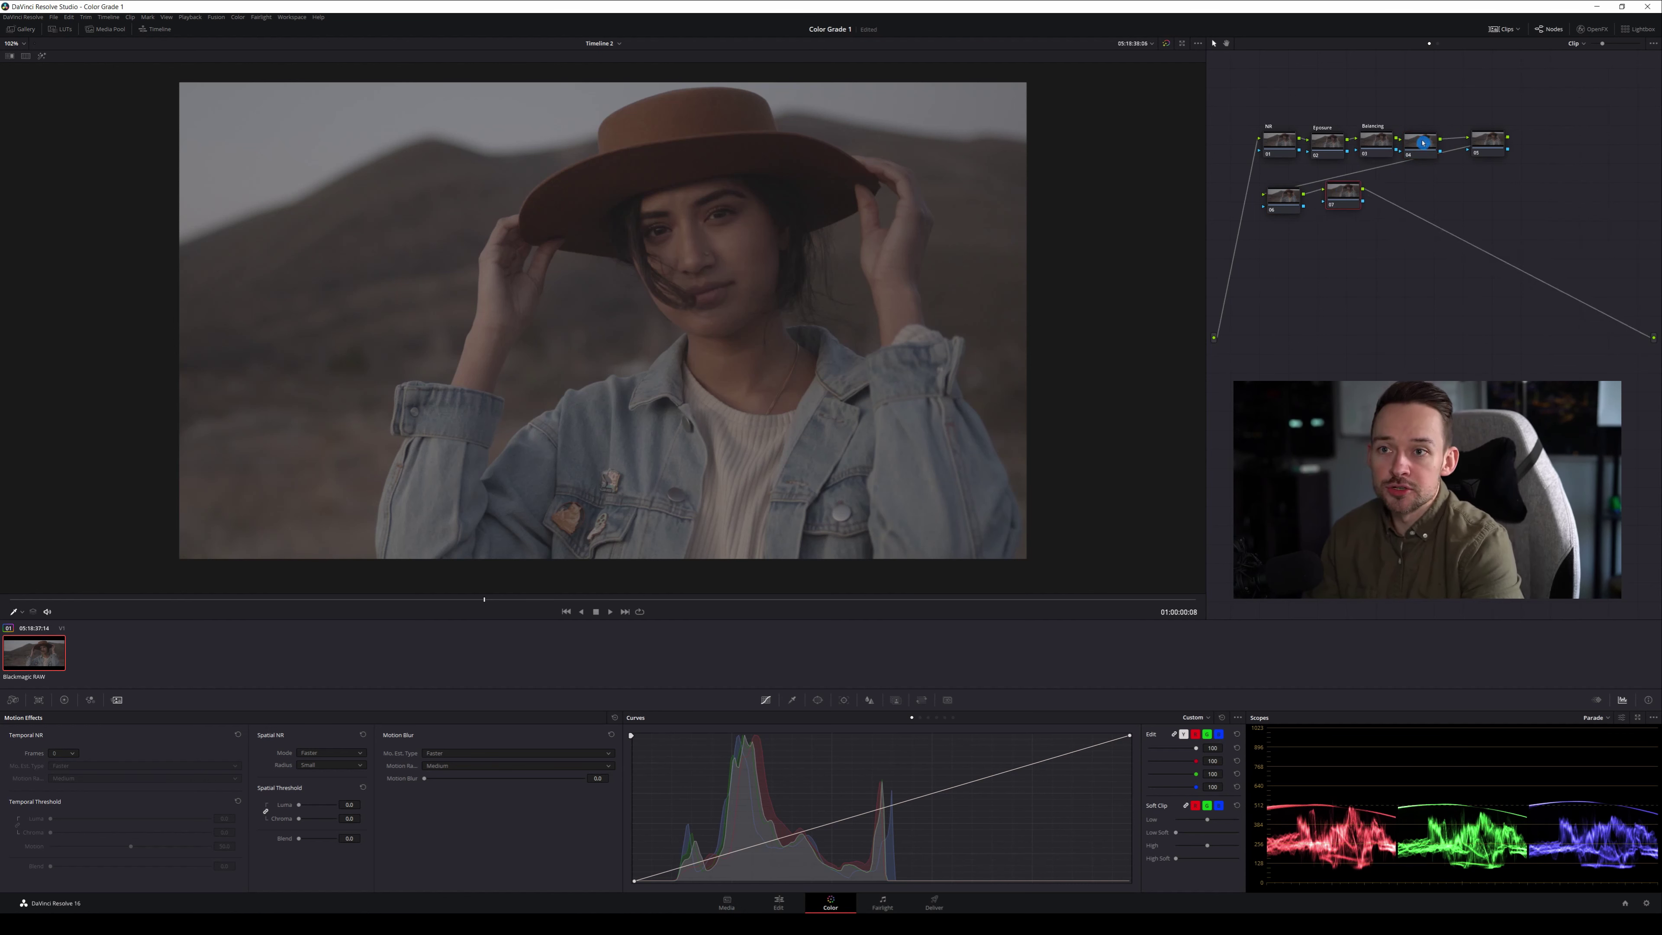
left_click(1425, 143)
right_click(1426, 144)
mouse_move(1443, 168)
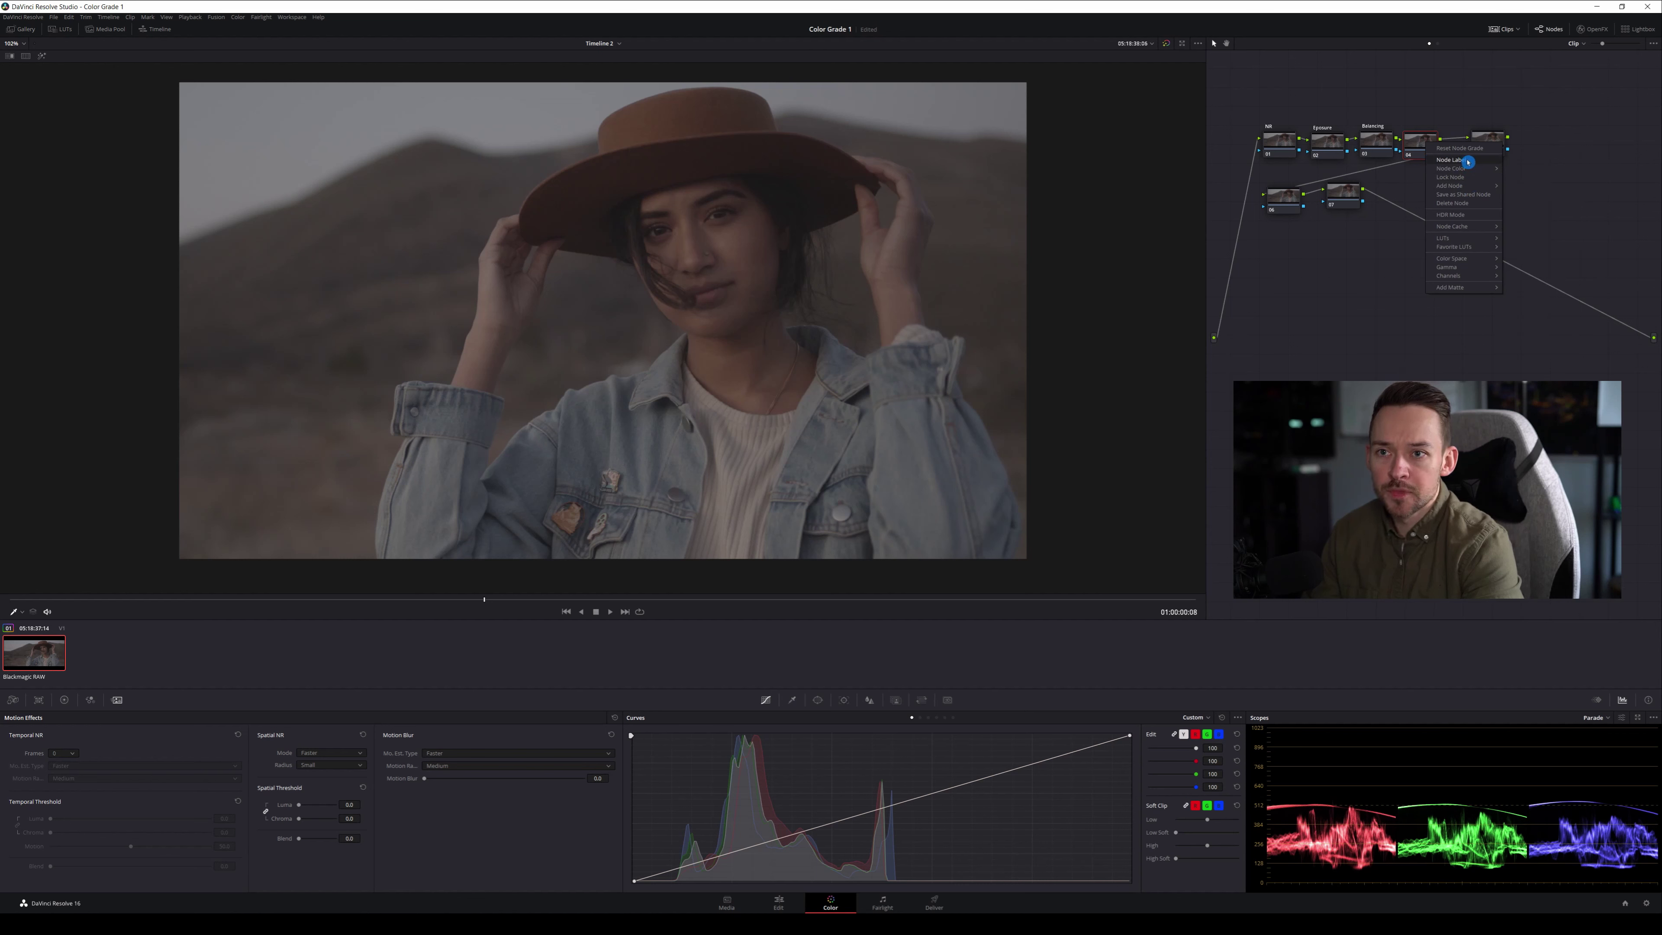
Label node 04 'Color' and node 05 'Look'
left_click(1470, 160)
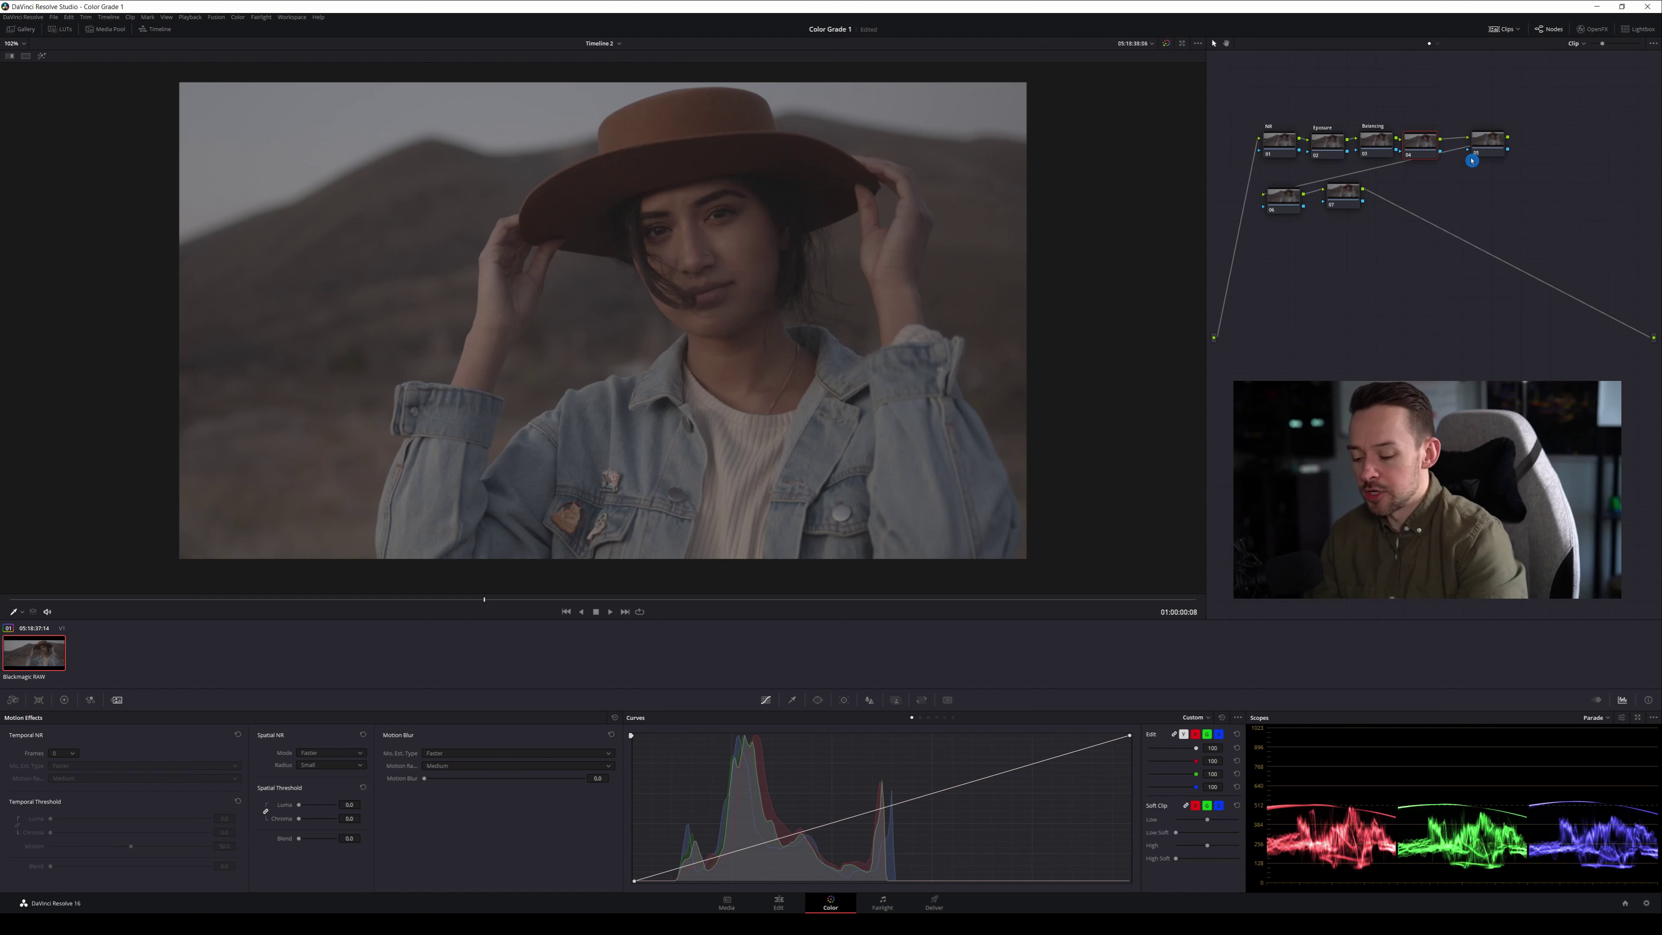
type("Color")
key("Return")
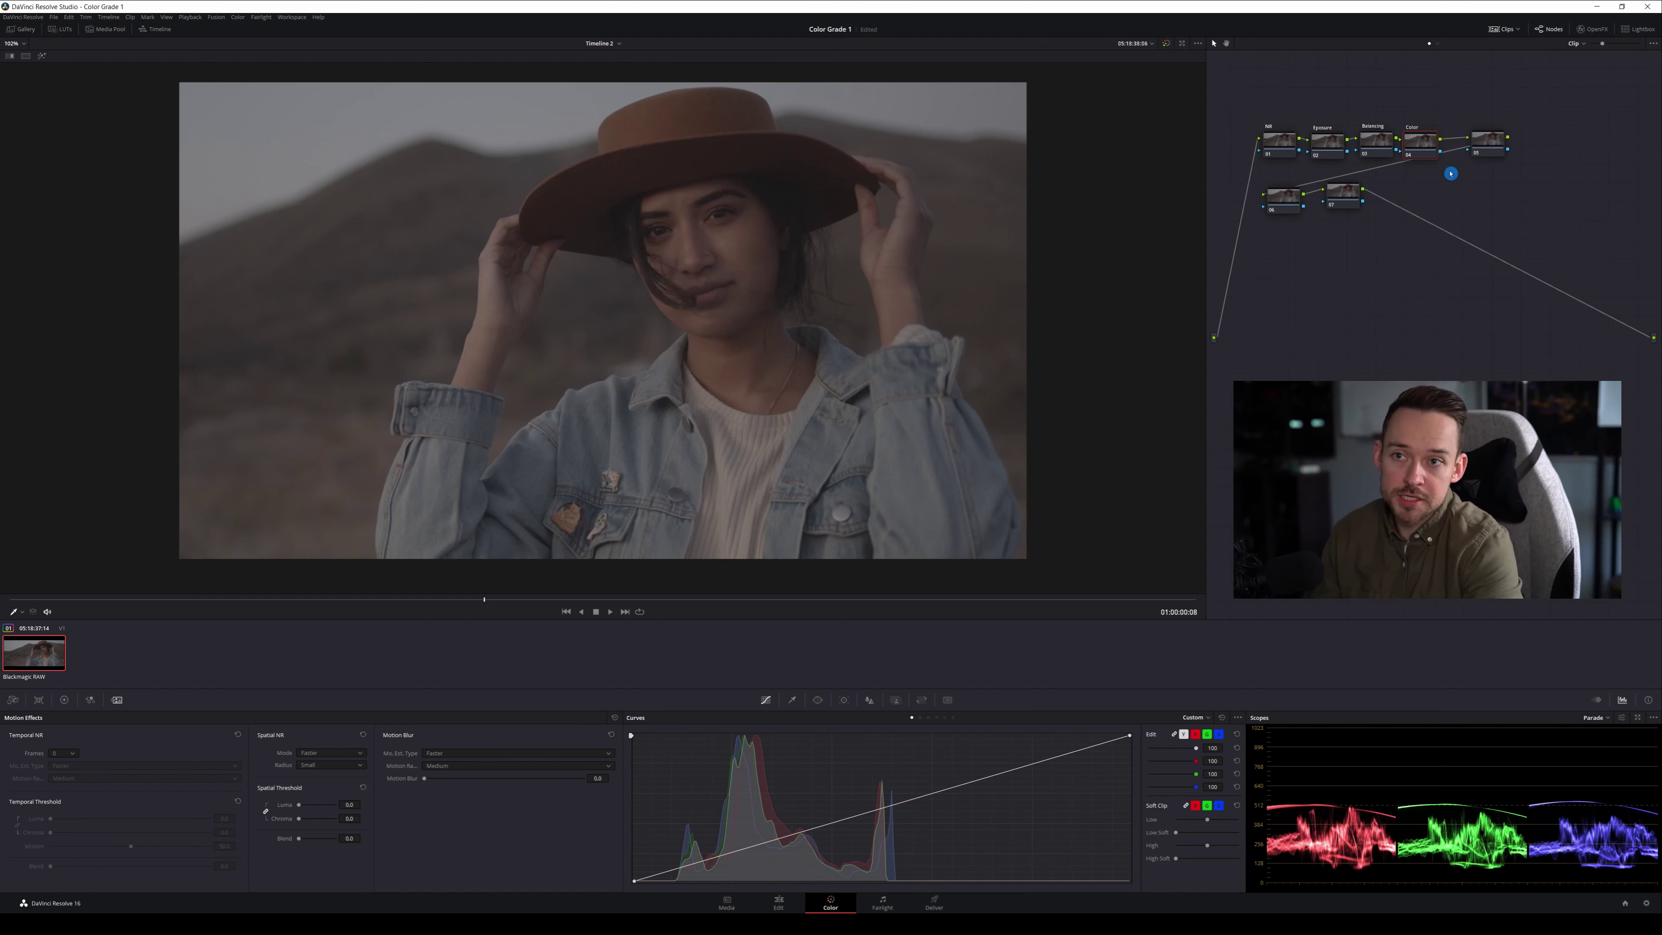
left_click_drag(1424, 132, 1428, 131)
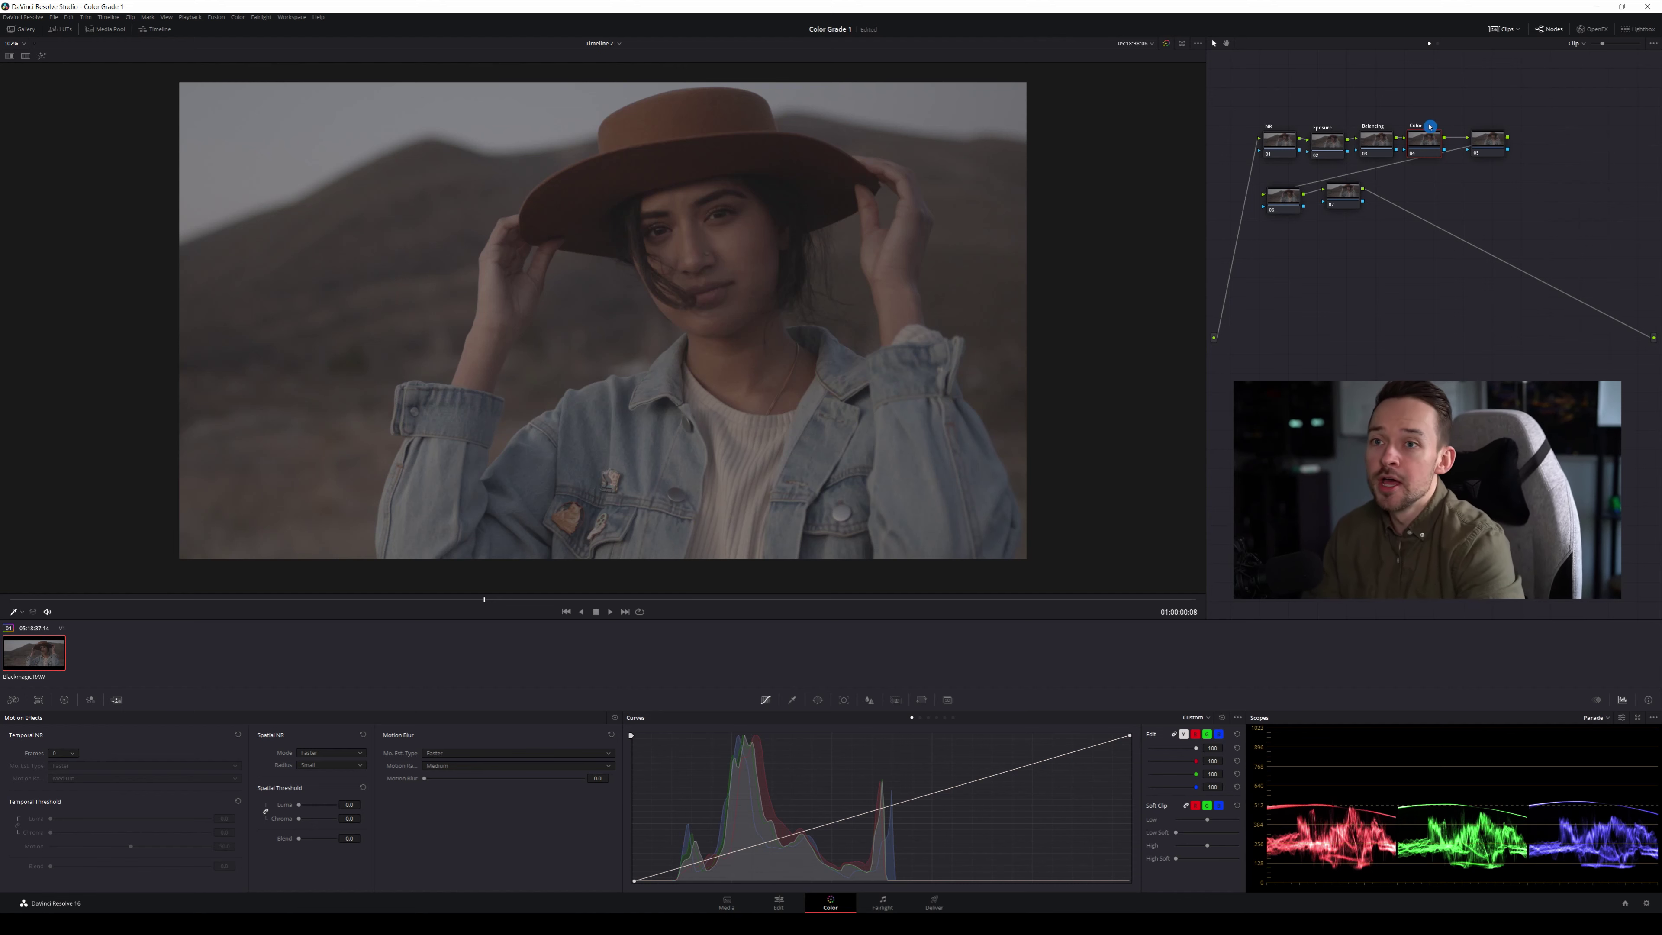
right_click(1480, 139)
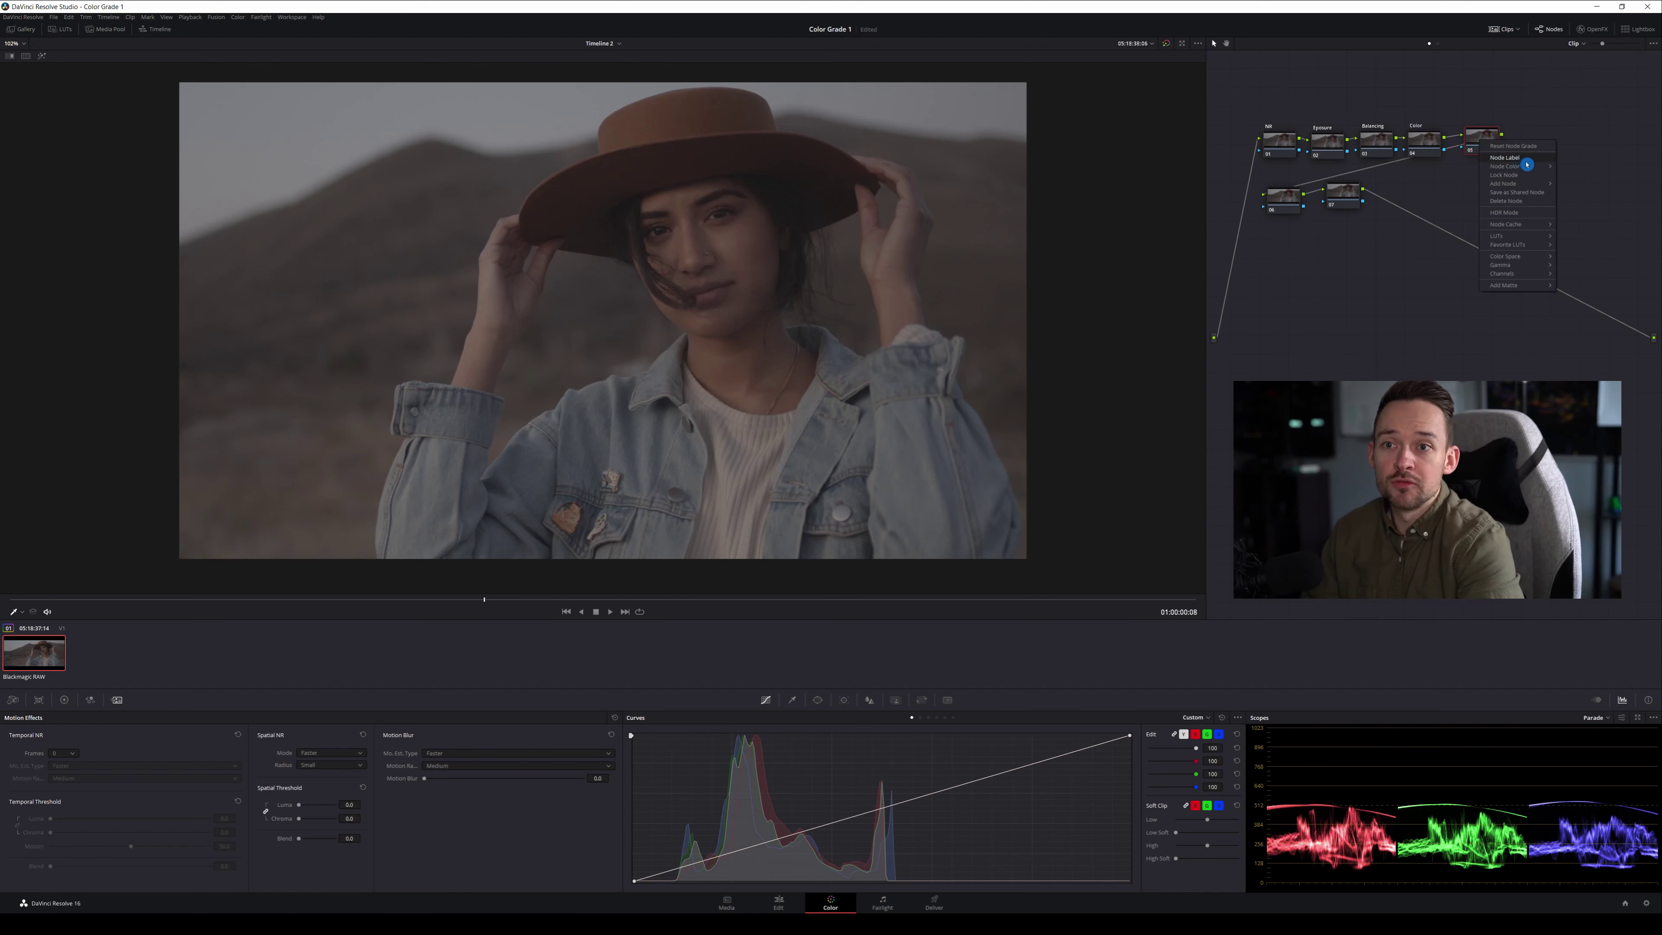
left_click(1516, 158)
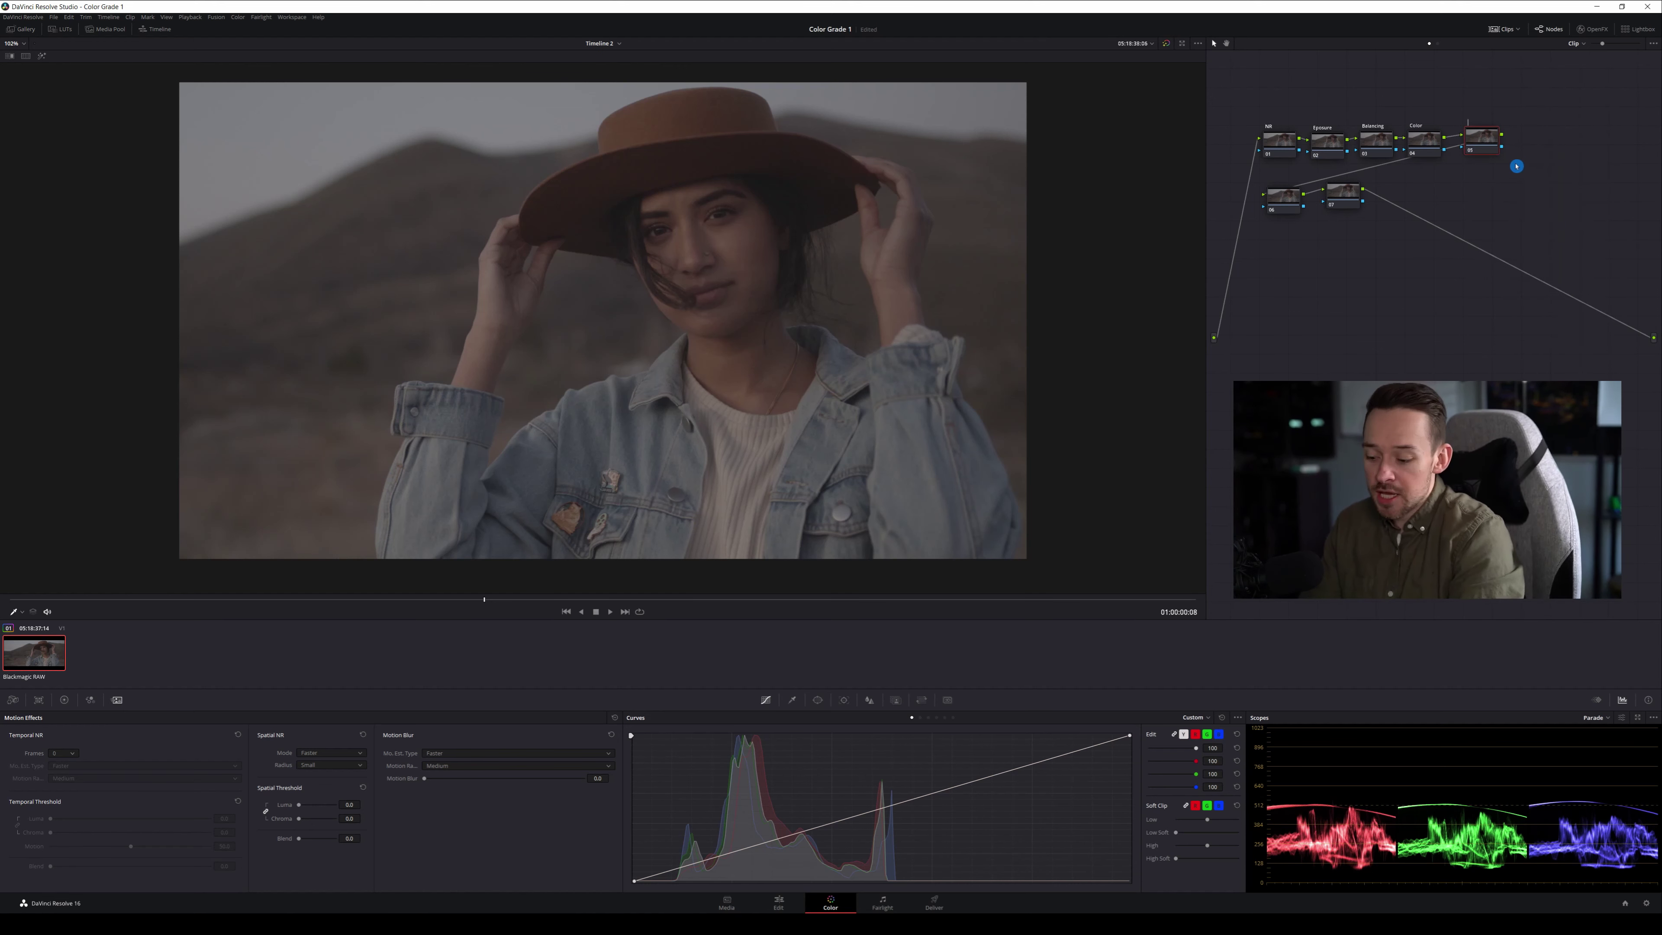
type("Look")
left_click(1286, 201)
Label node 06 'Sharp' and node 07 'Grain', placing node 07 beside node 06
right_click(1286, 201)
mouse_move(1332, 230)
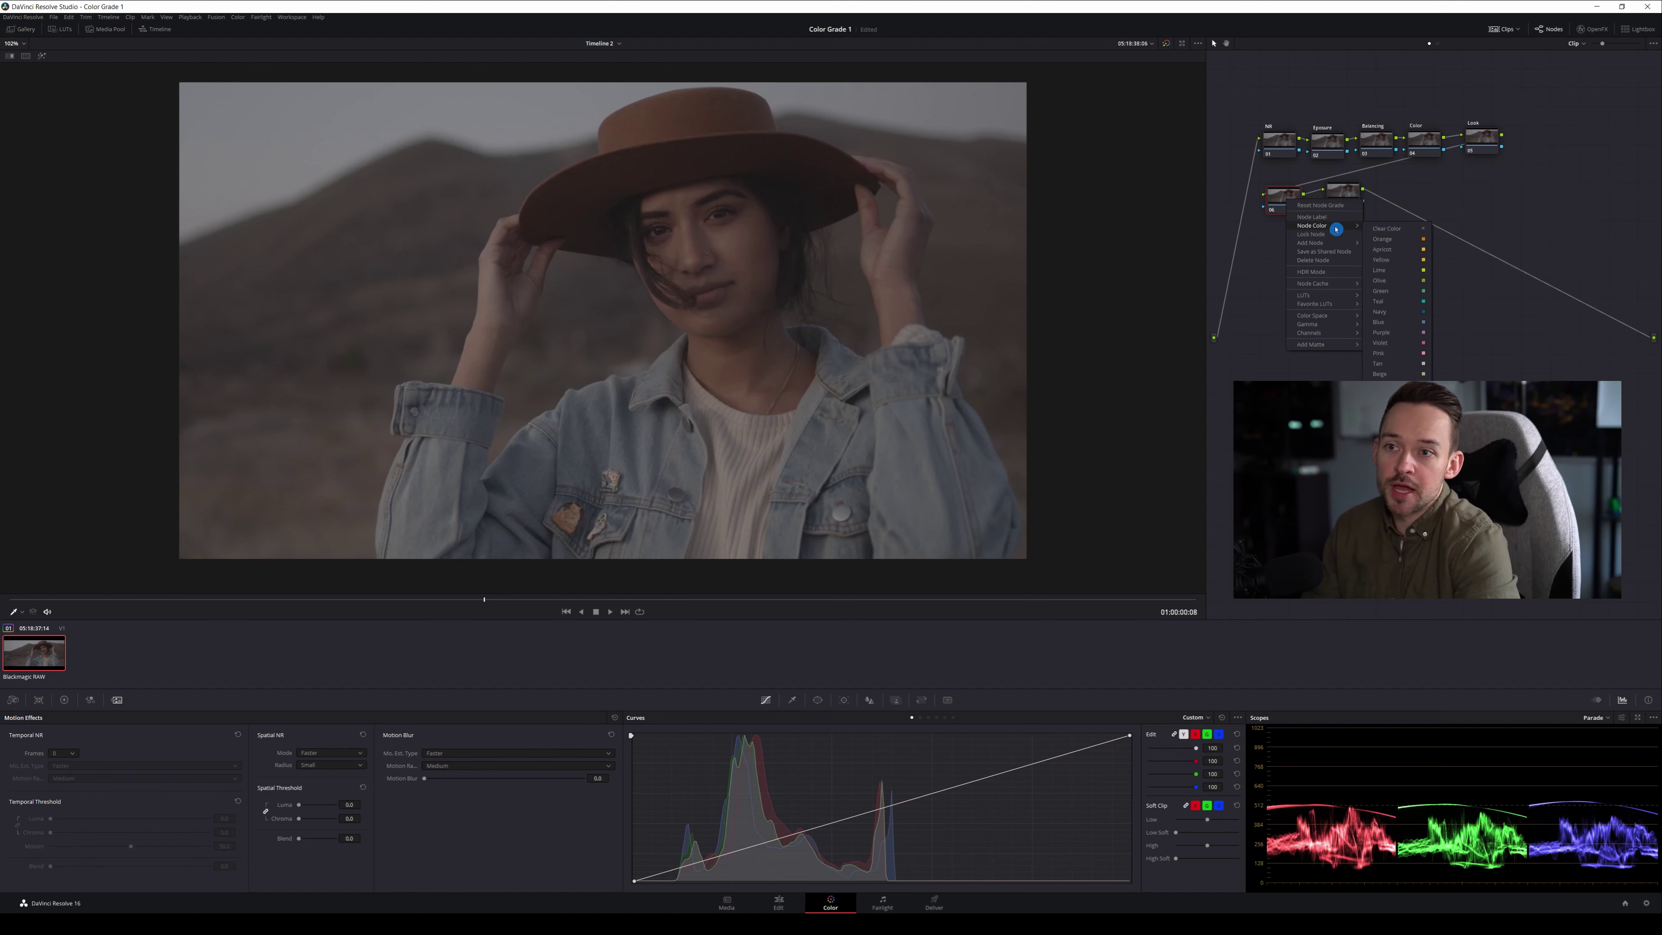
left_click(1328, 217)
type("SHarp")
left_click_drag(1345, 197, 1336, 201)
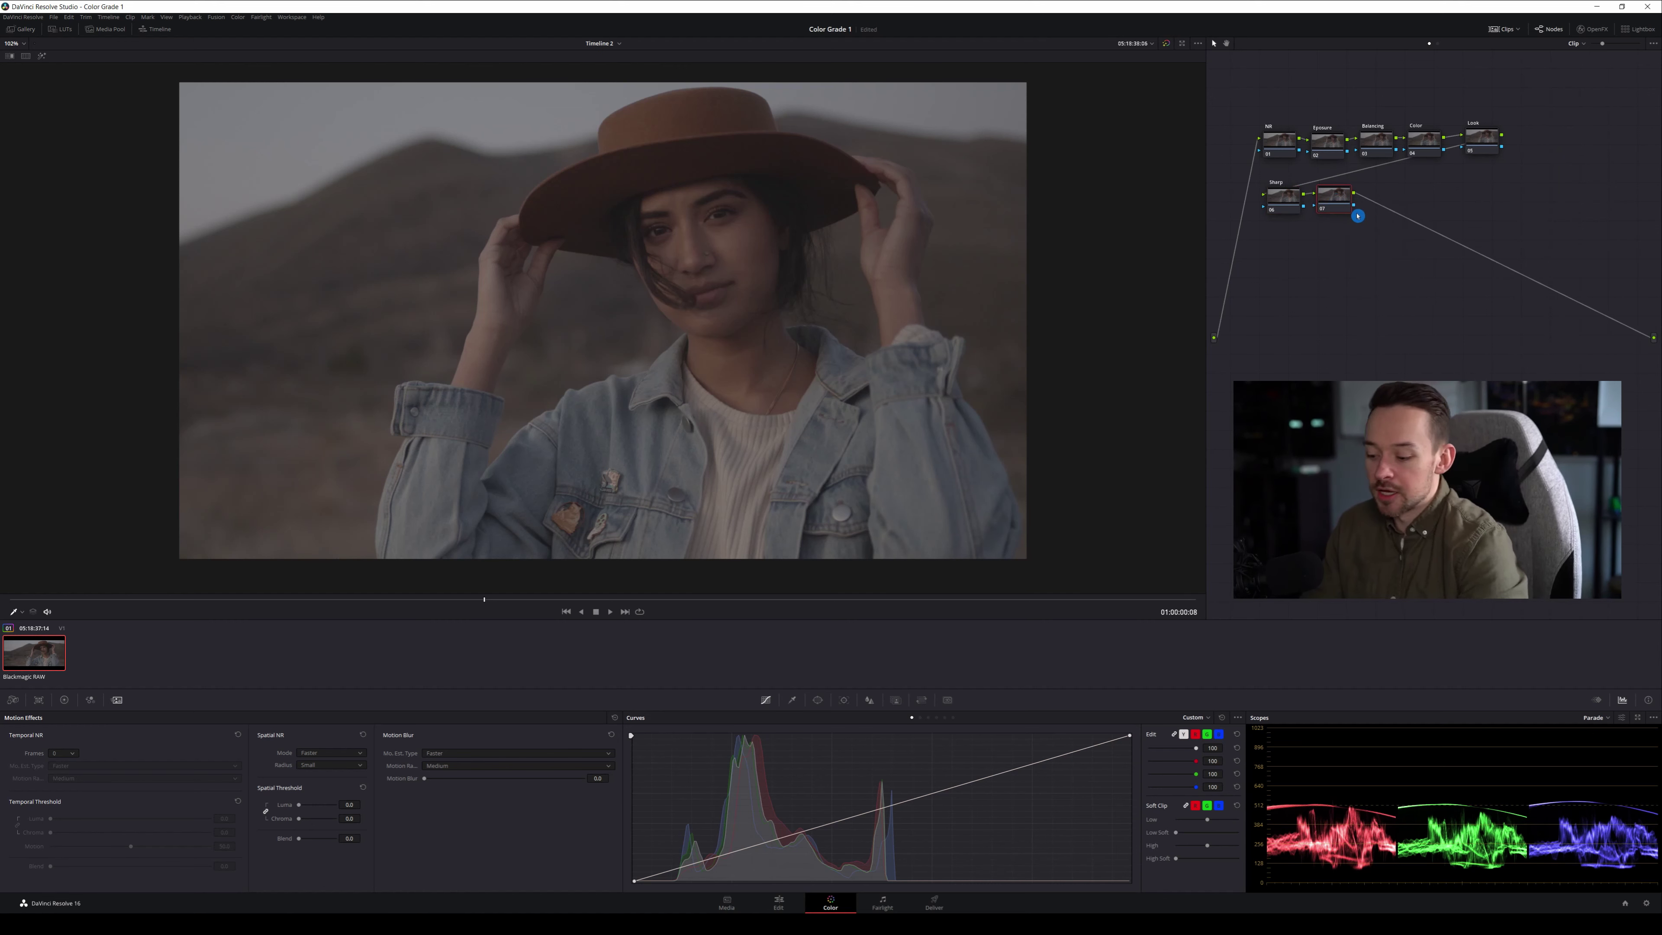
type("Grain")
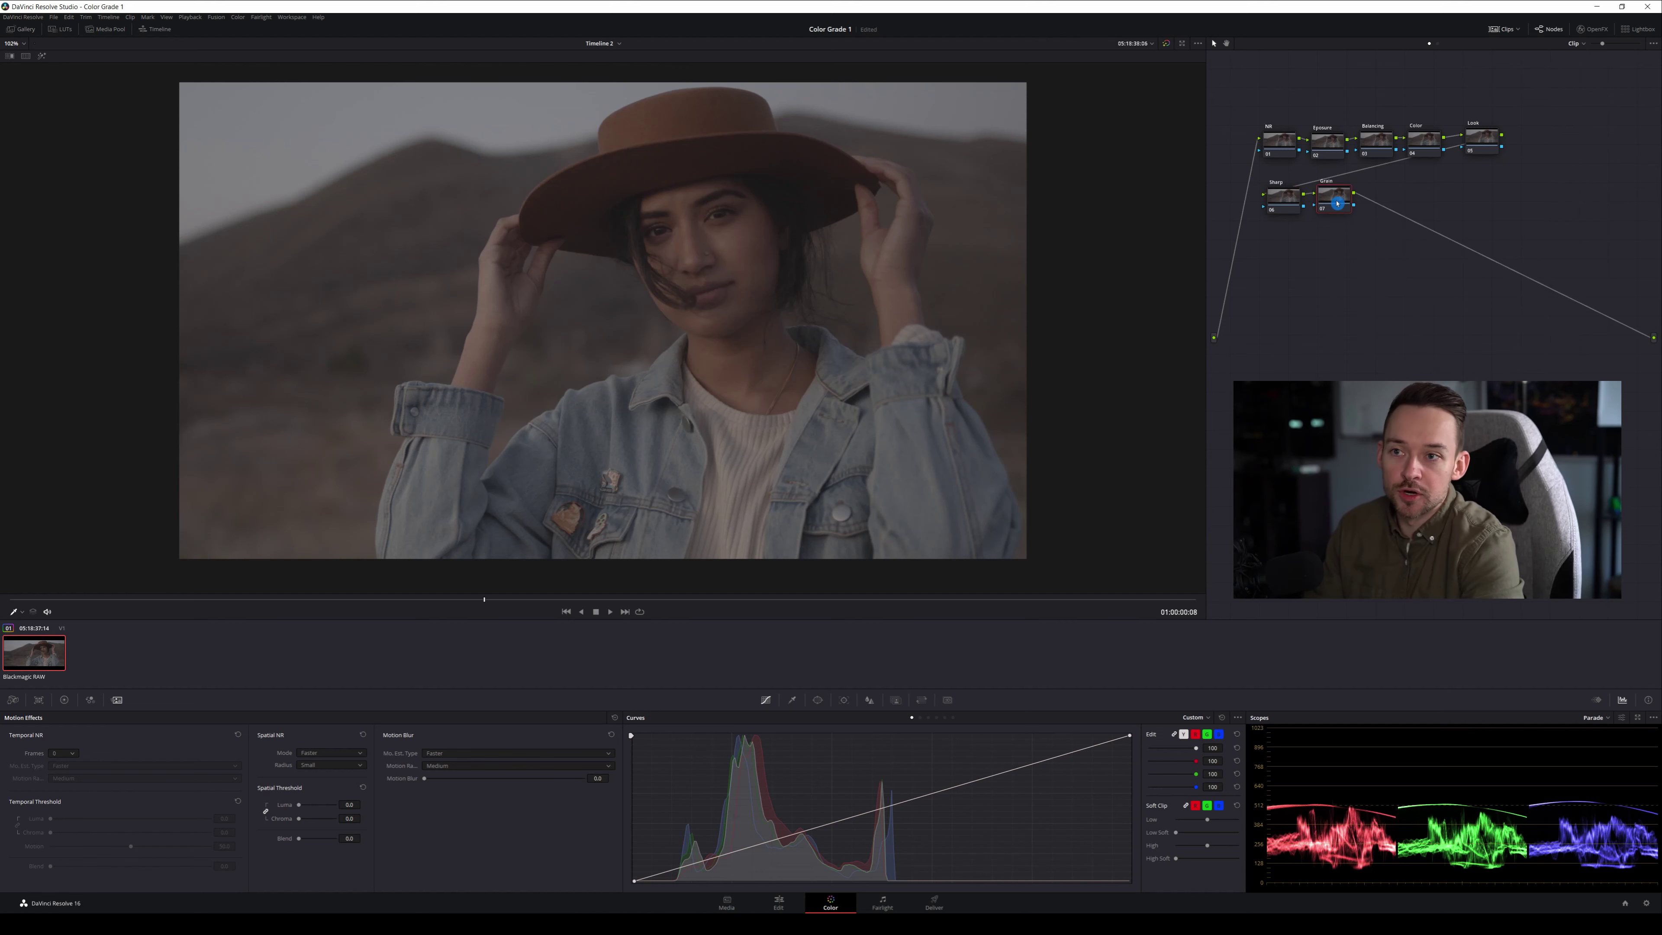
left_click_drag(1337, 203, 1339, 202)
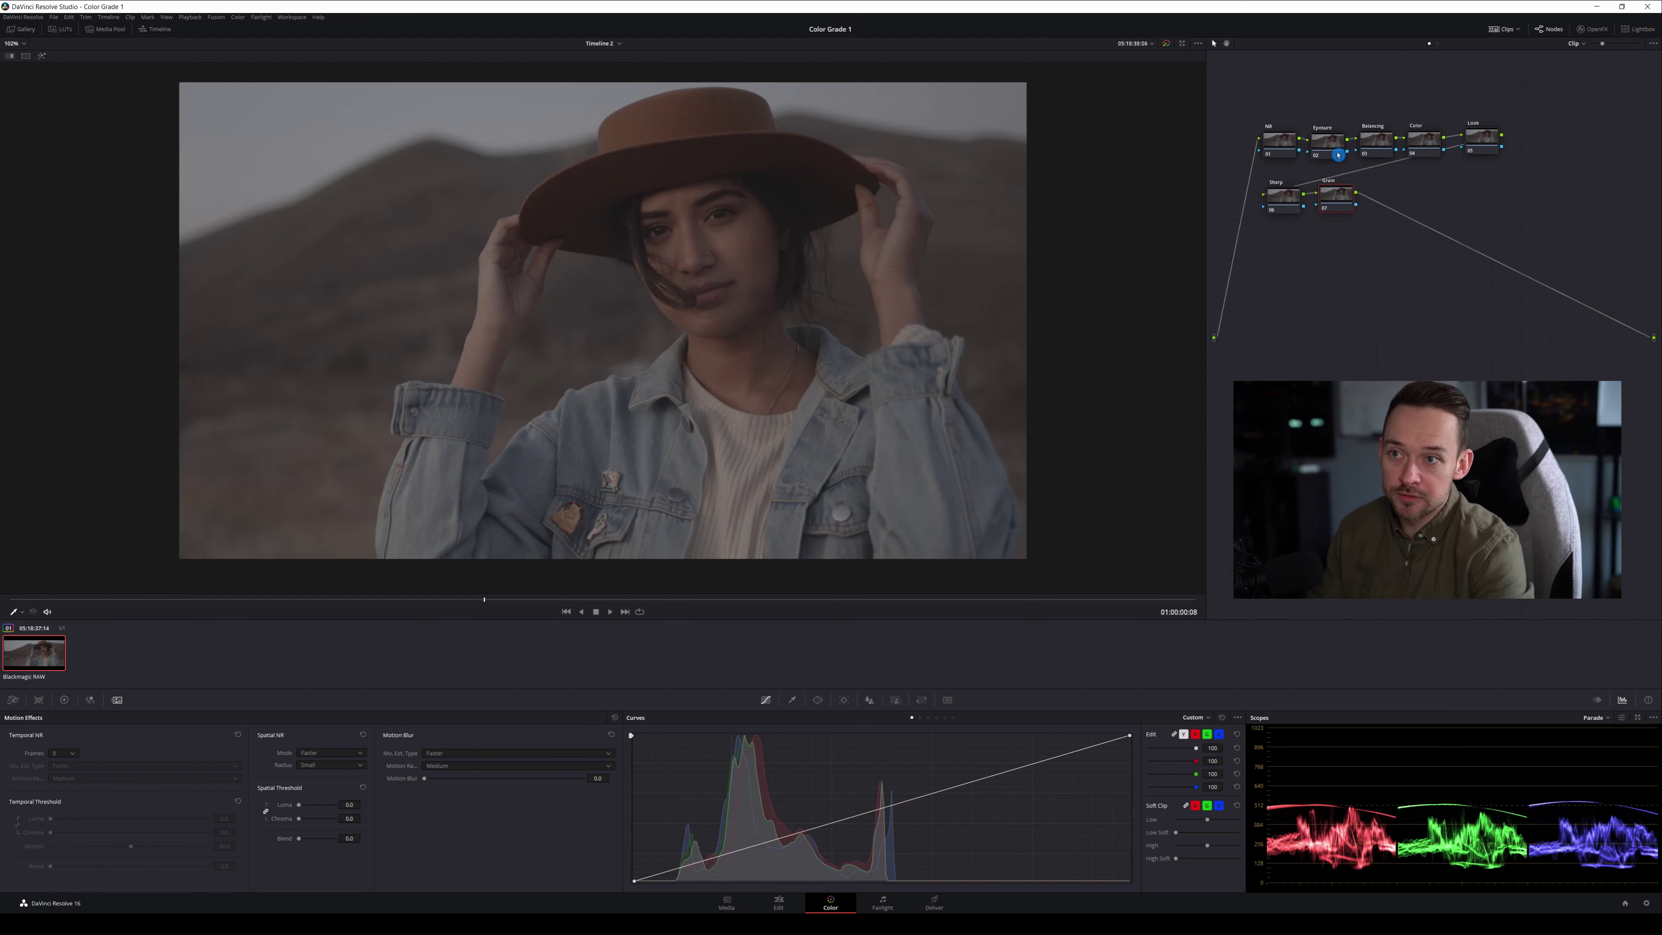
On the Exposure node, raise Contrast in the primaries bar to about 1.33
left_click(68, 701)
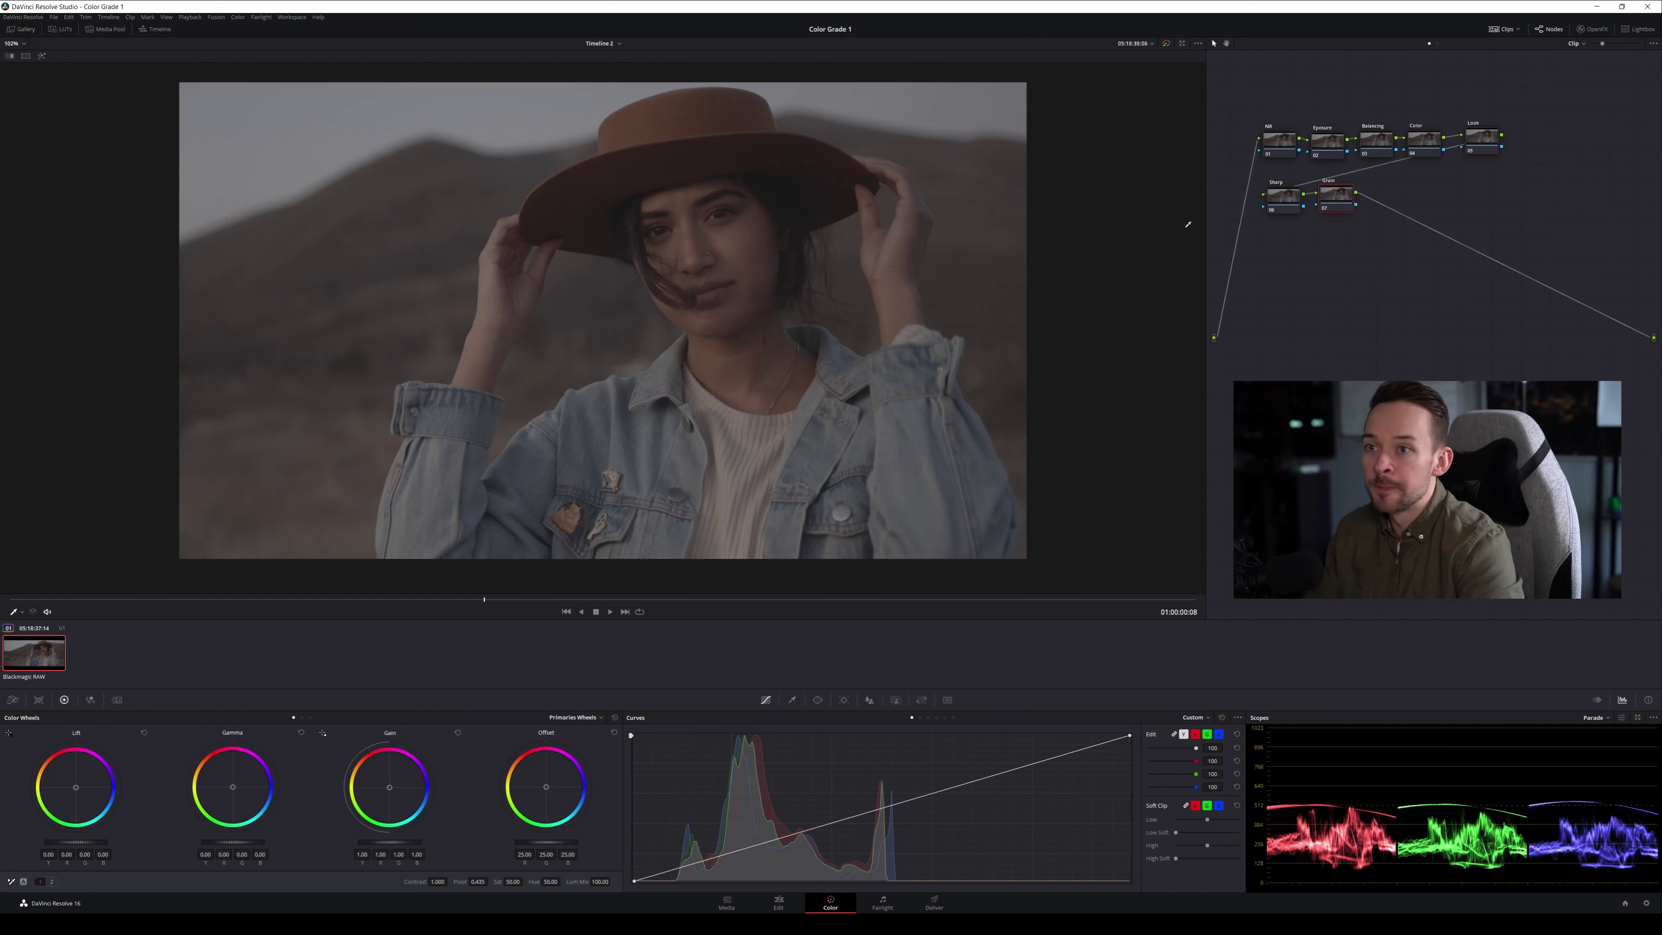
left_click(1318, 152)
left_click(1318, 152)
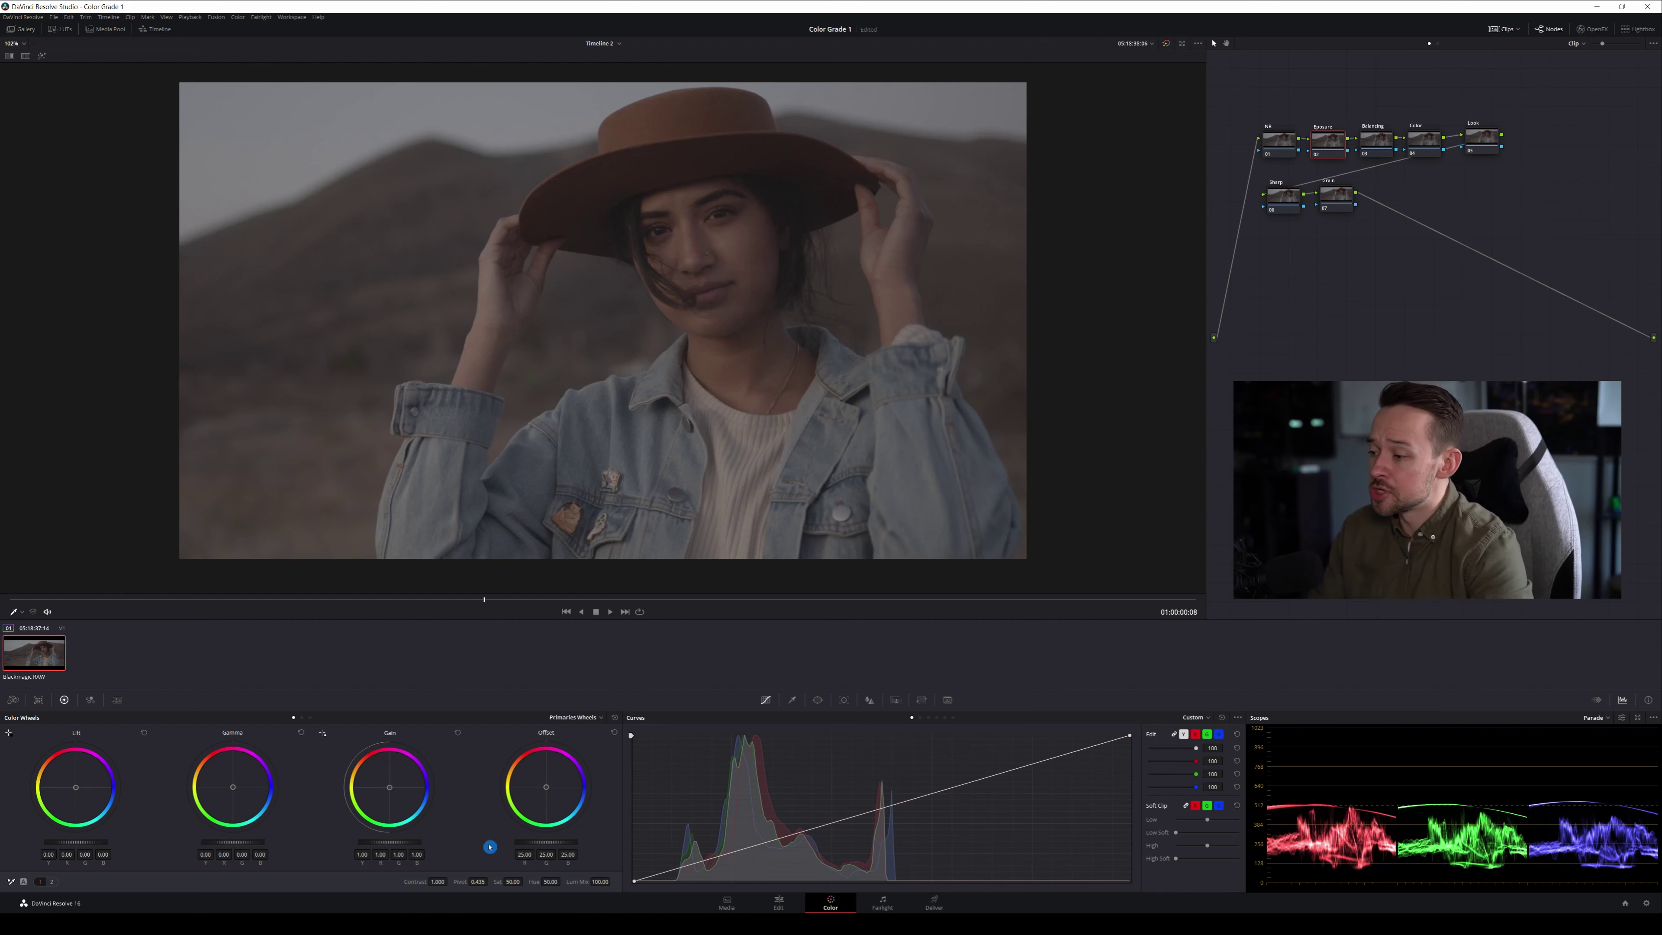
left_click_drag(438, 881, 450, 881)
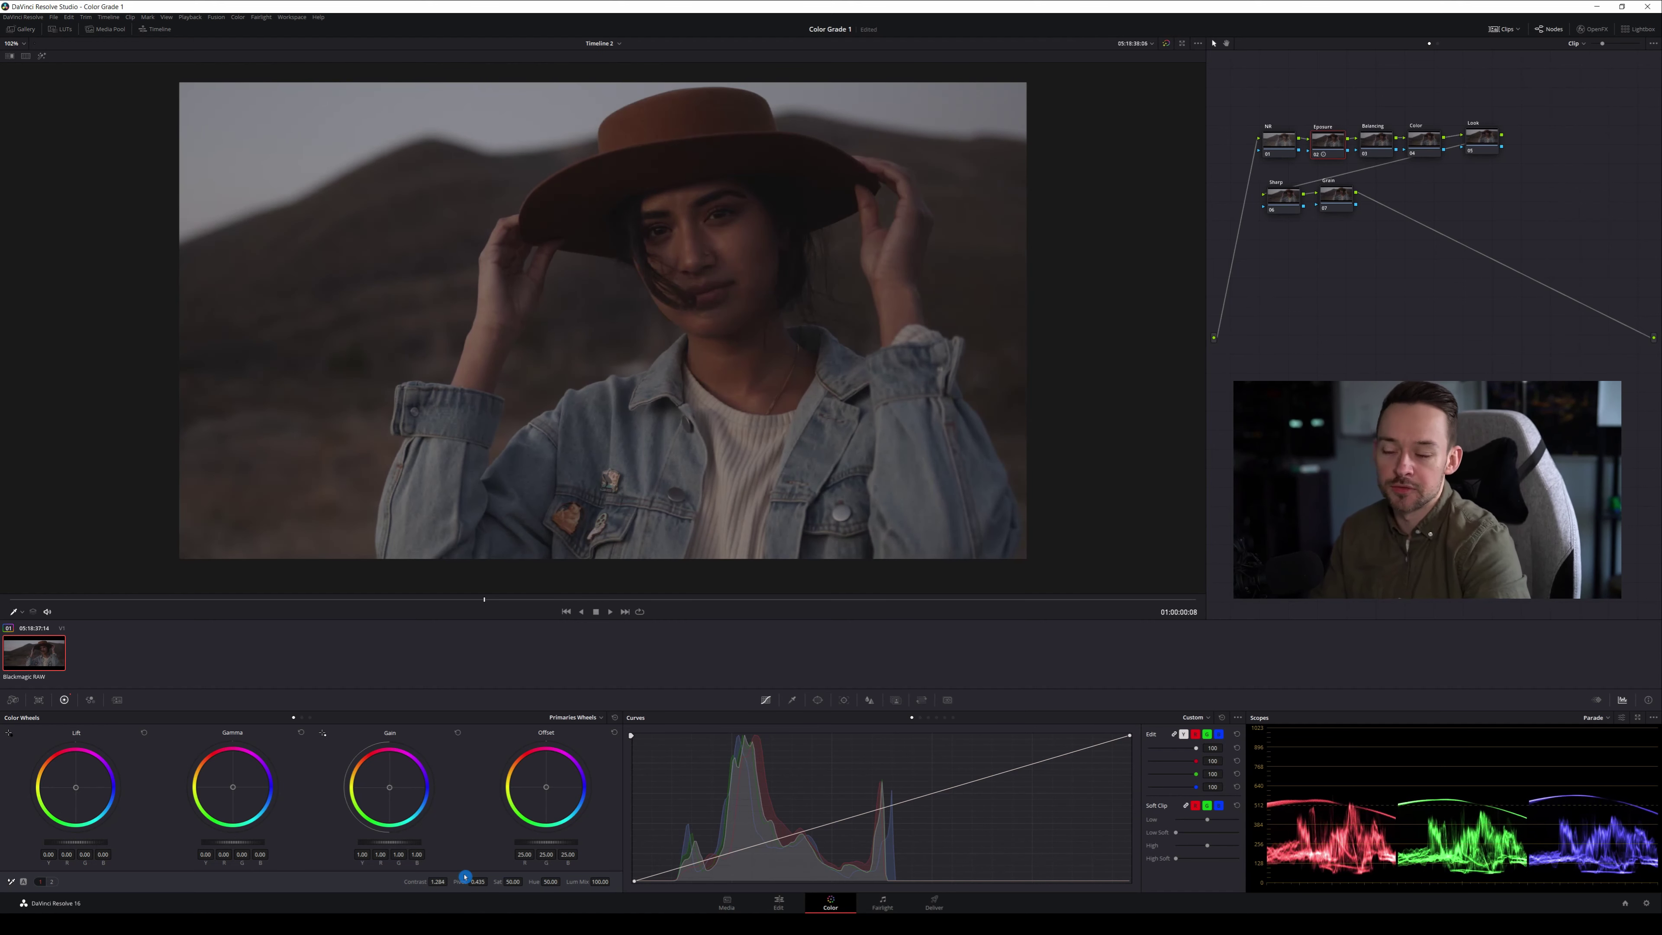
left_click_drag(450, 881, 450, 881)
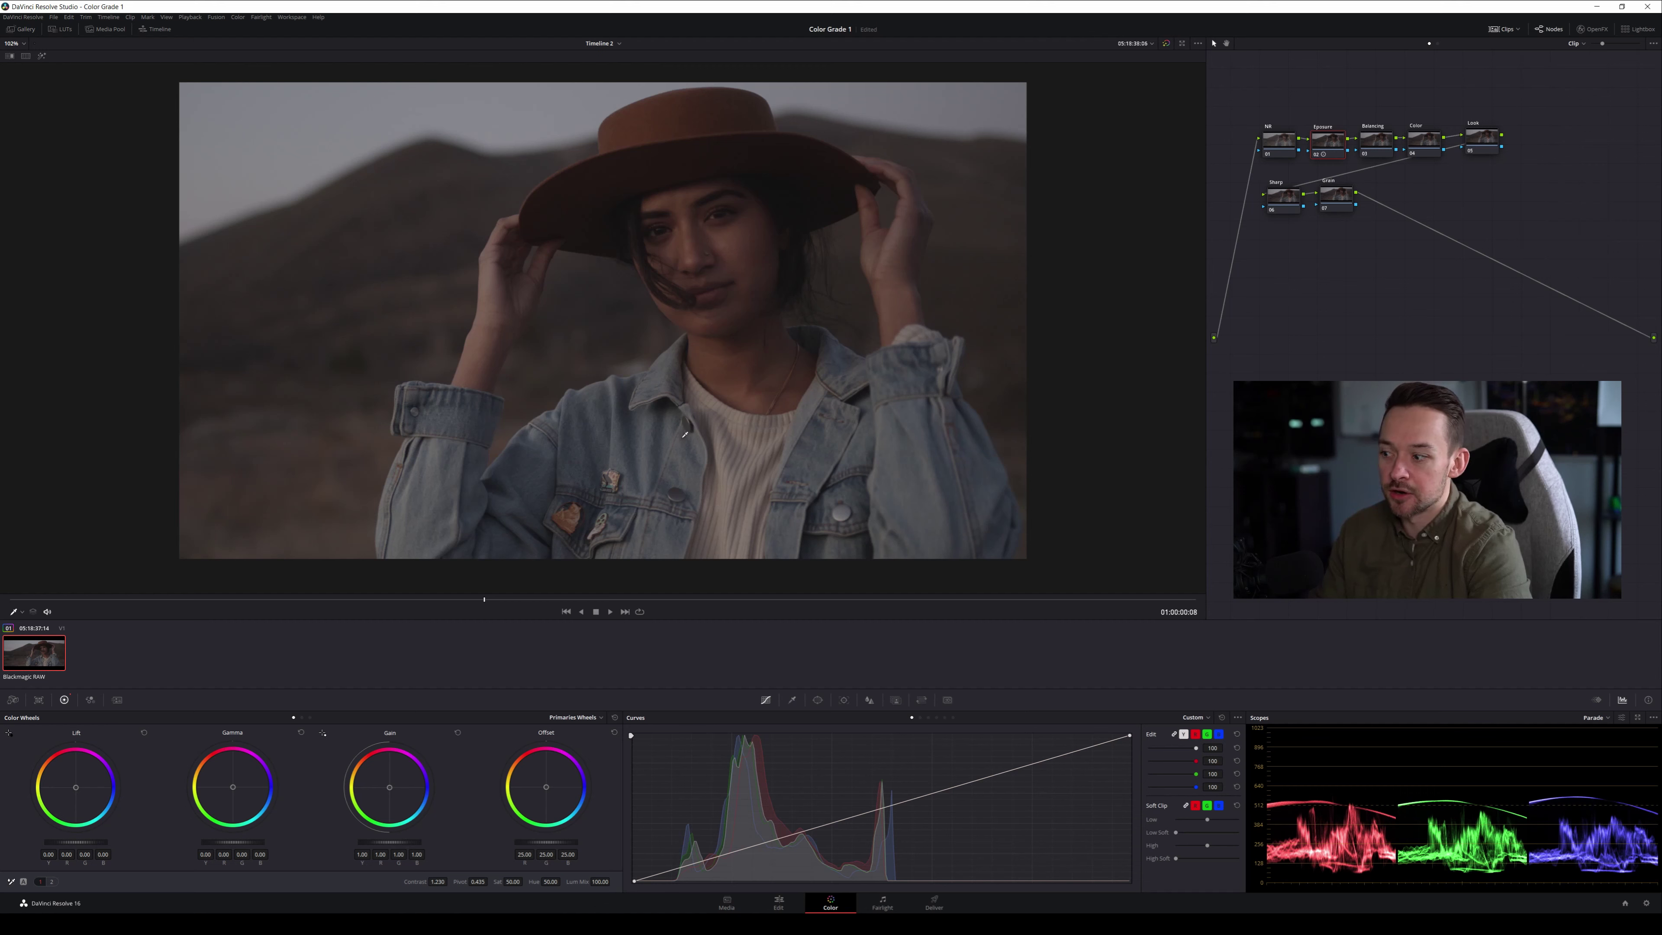
left_click_drag(437, 881, 451, 855)
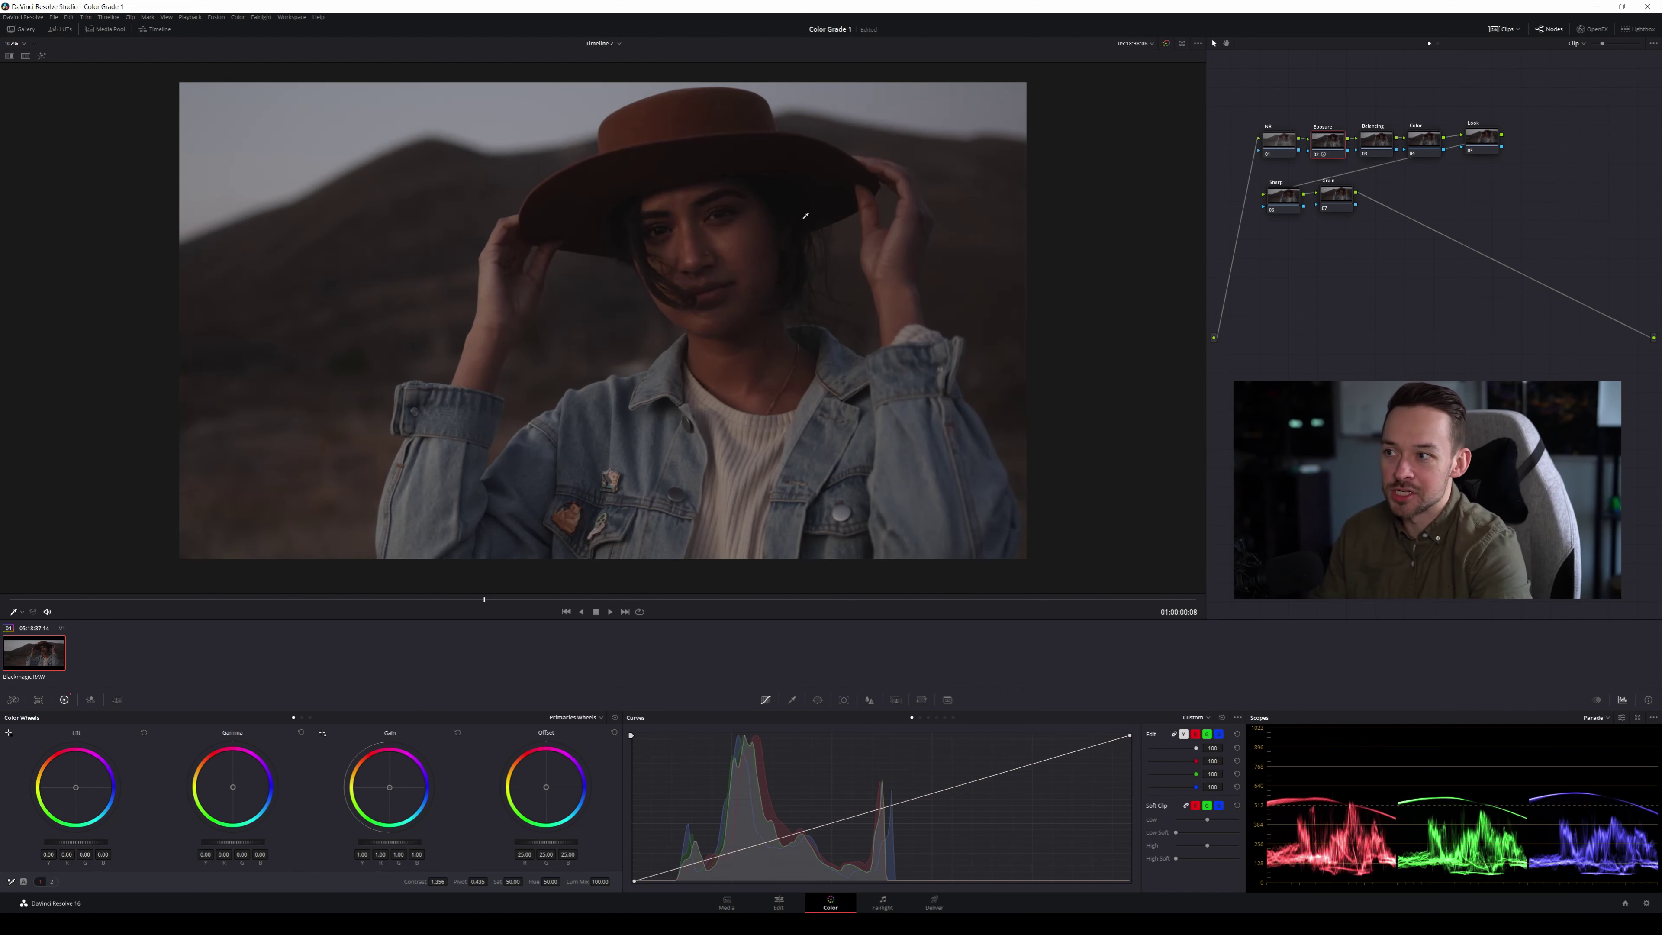
scroll(788, 210, "up", 3)
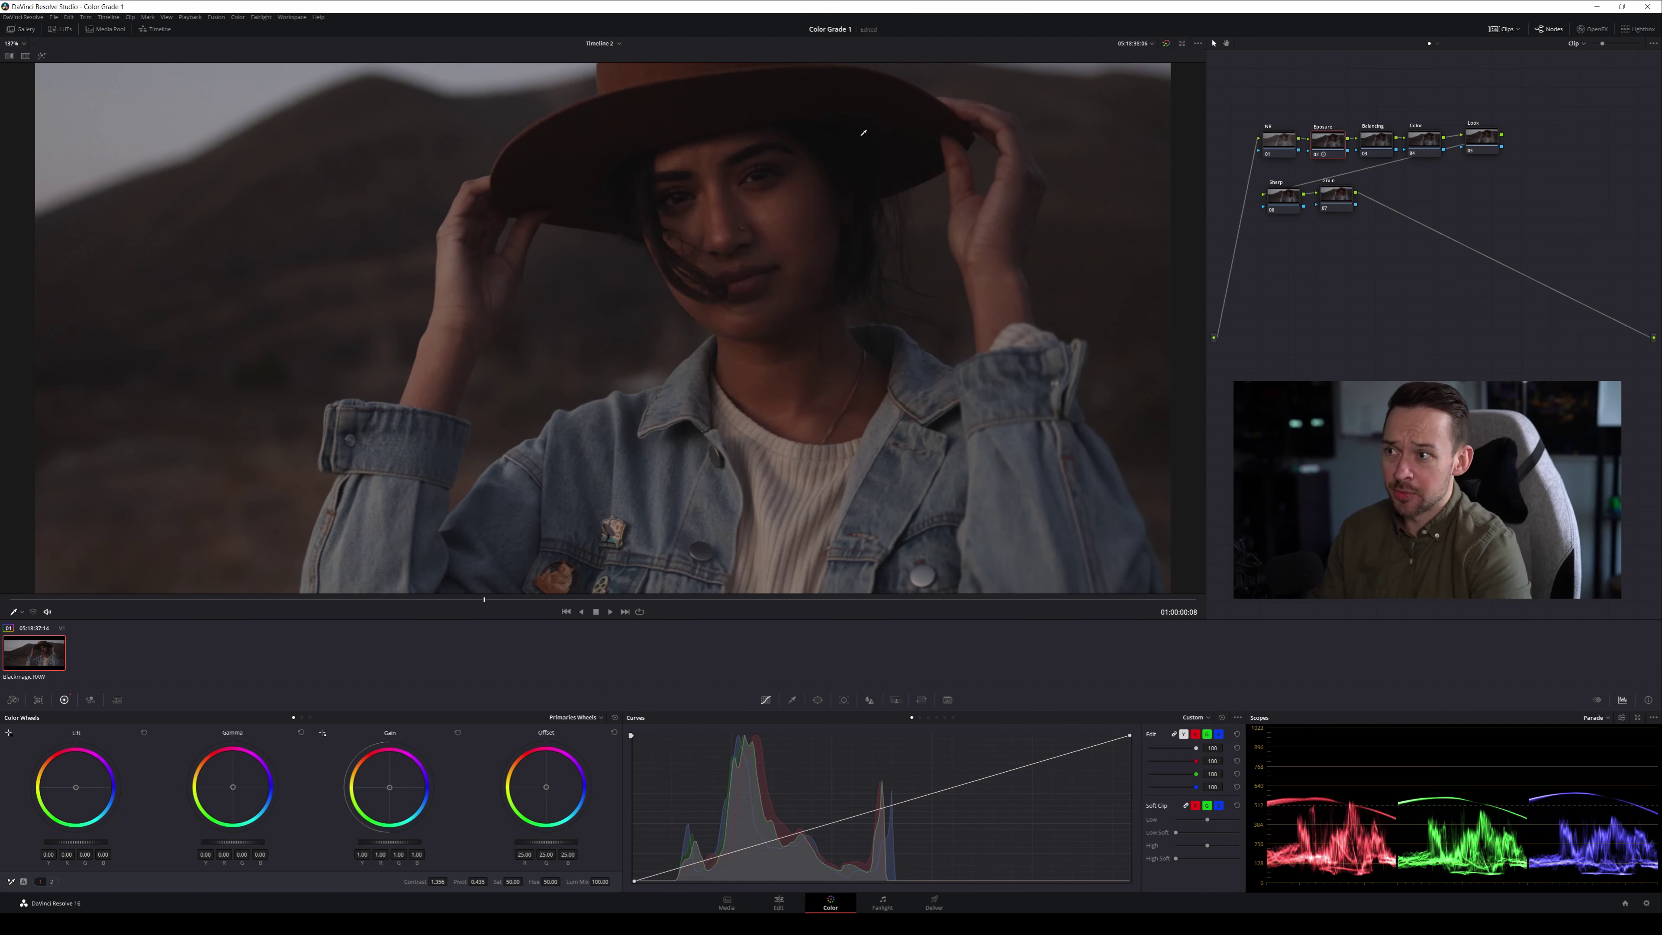
scroll(865, 112, "down", 3)
Ease Contrast back to 1.256, set Pivot to 0.281, and toggle the node with Ctrl+D to compare
left_click(445, 631)
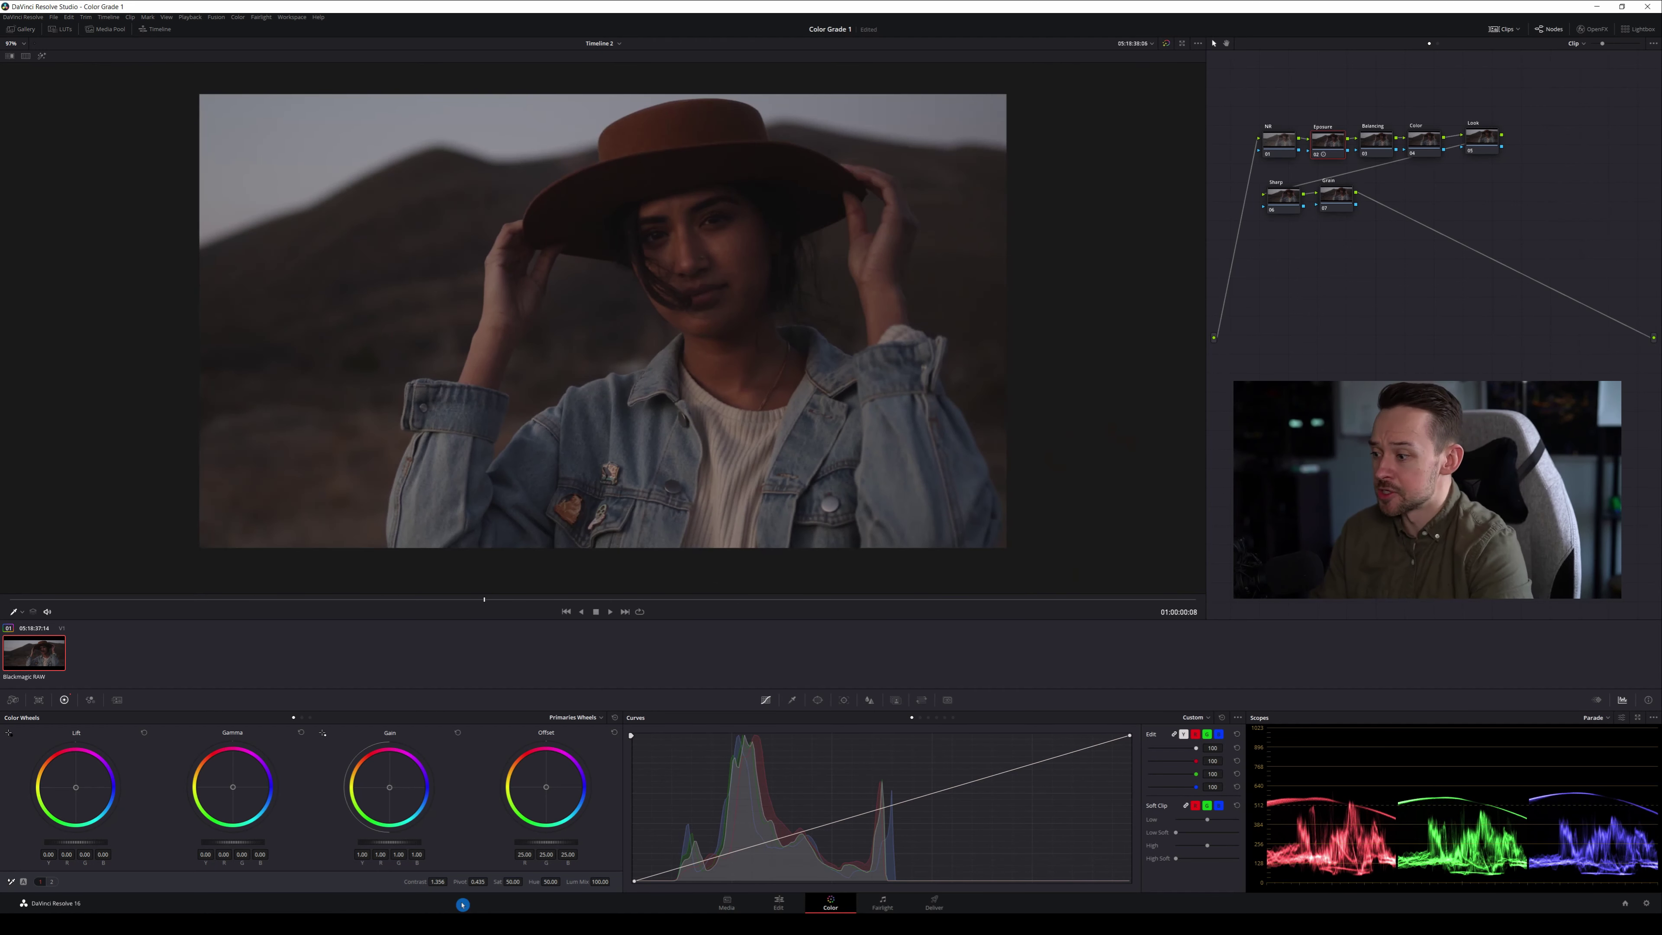
left_click_drag(449, 881, 489, 881)
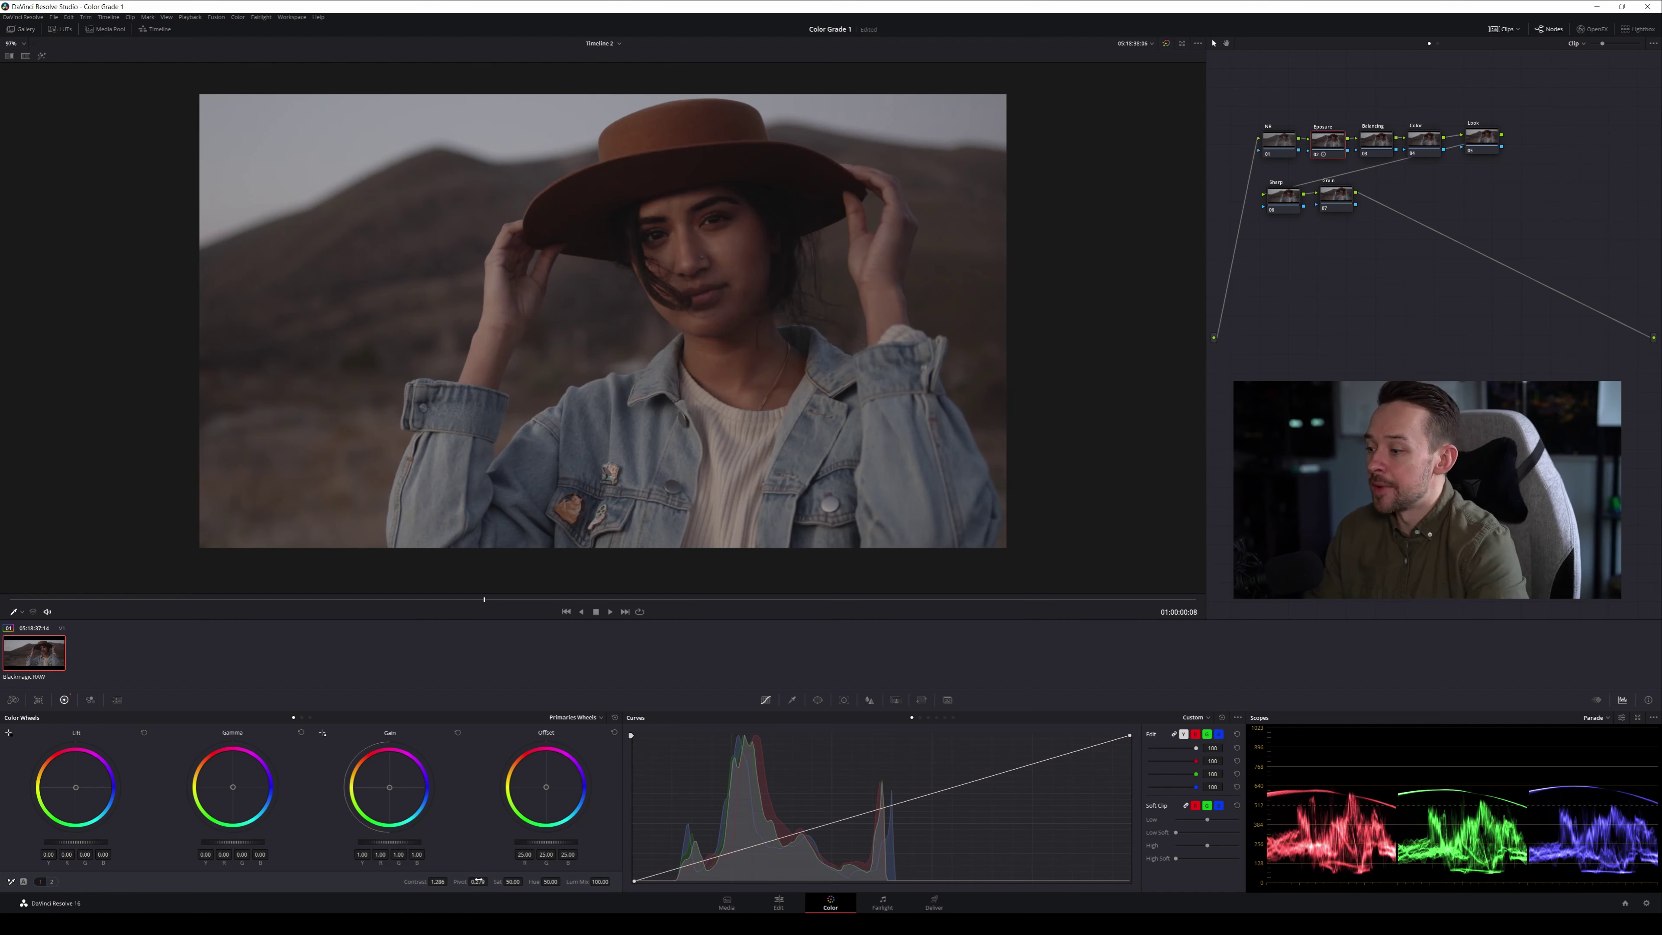
left_click_drag(489, 881, 451, 887)
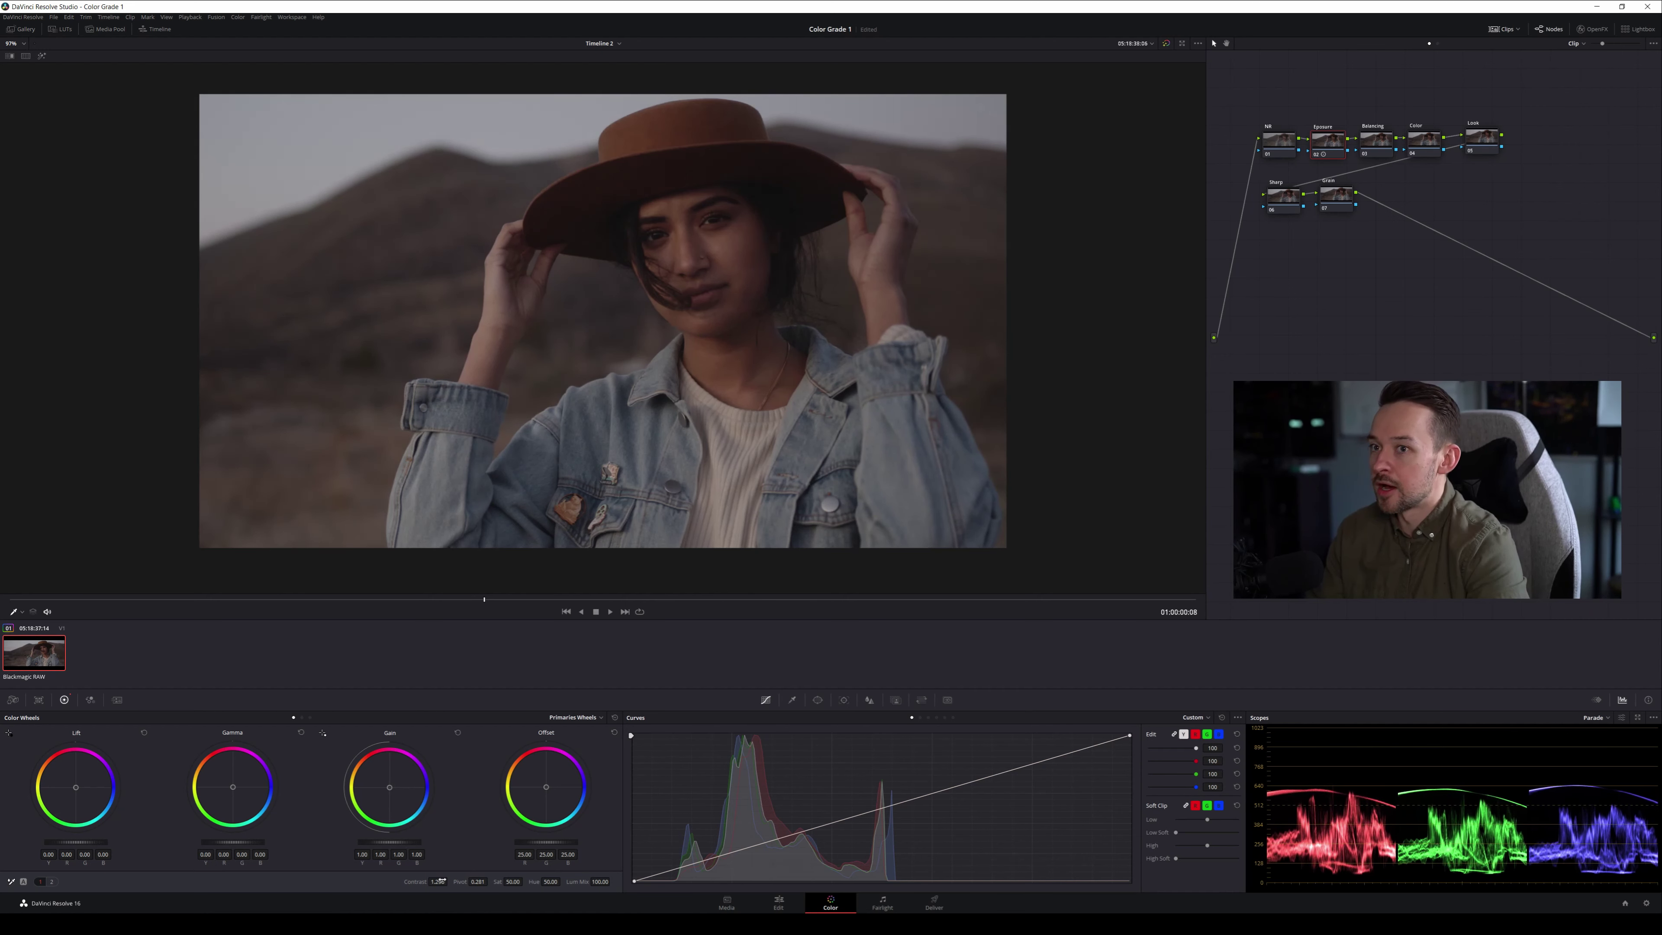
key("ctrl+d")
key("ctrl+d")
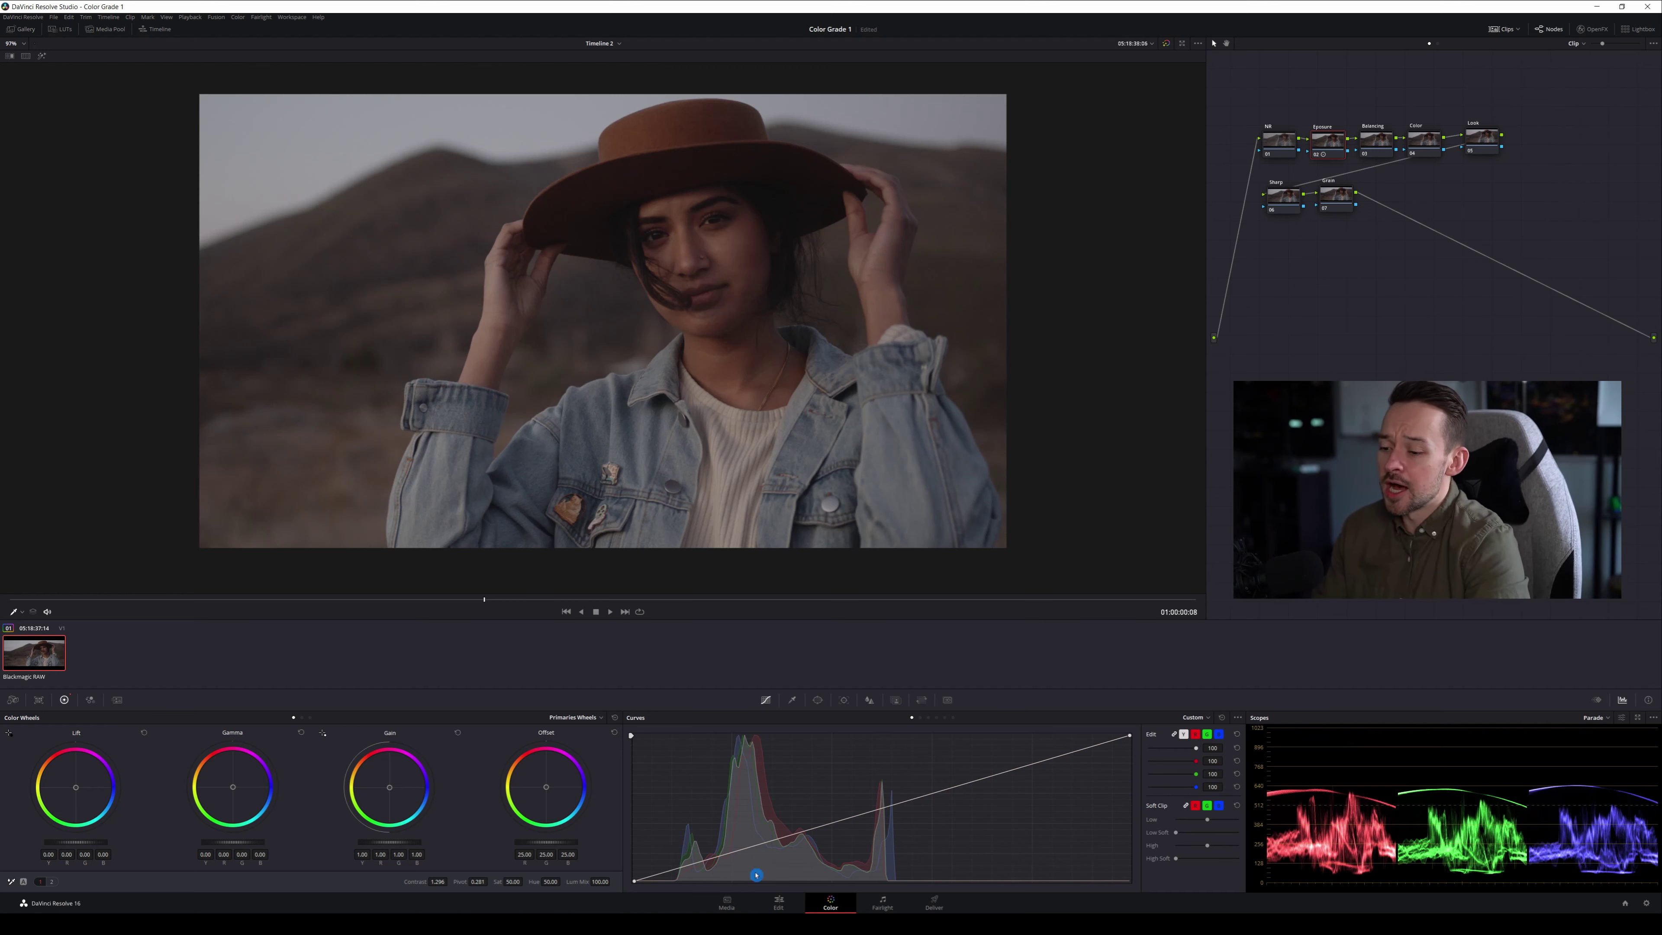
Drag Saturation up to roughly 77.40 on page 1 of the primaries, saving along the way
left_click(58, 883)
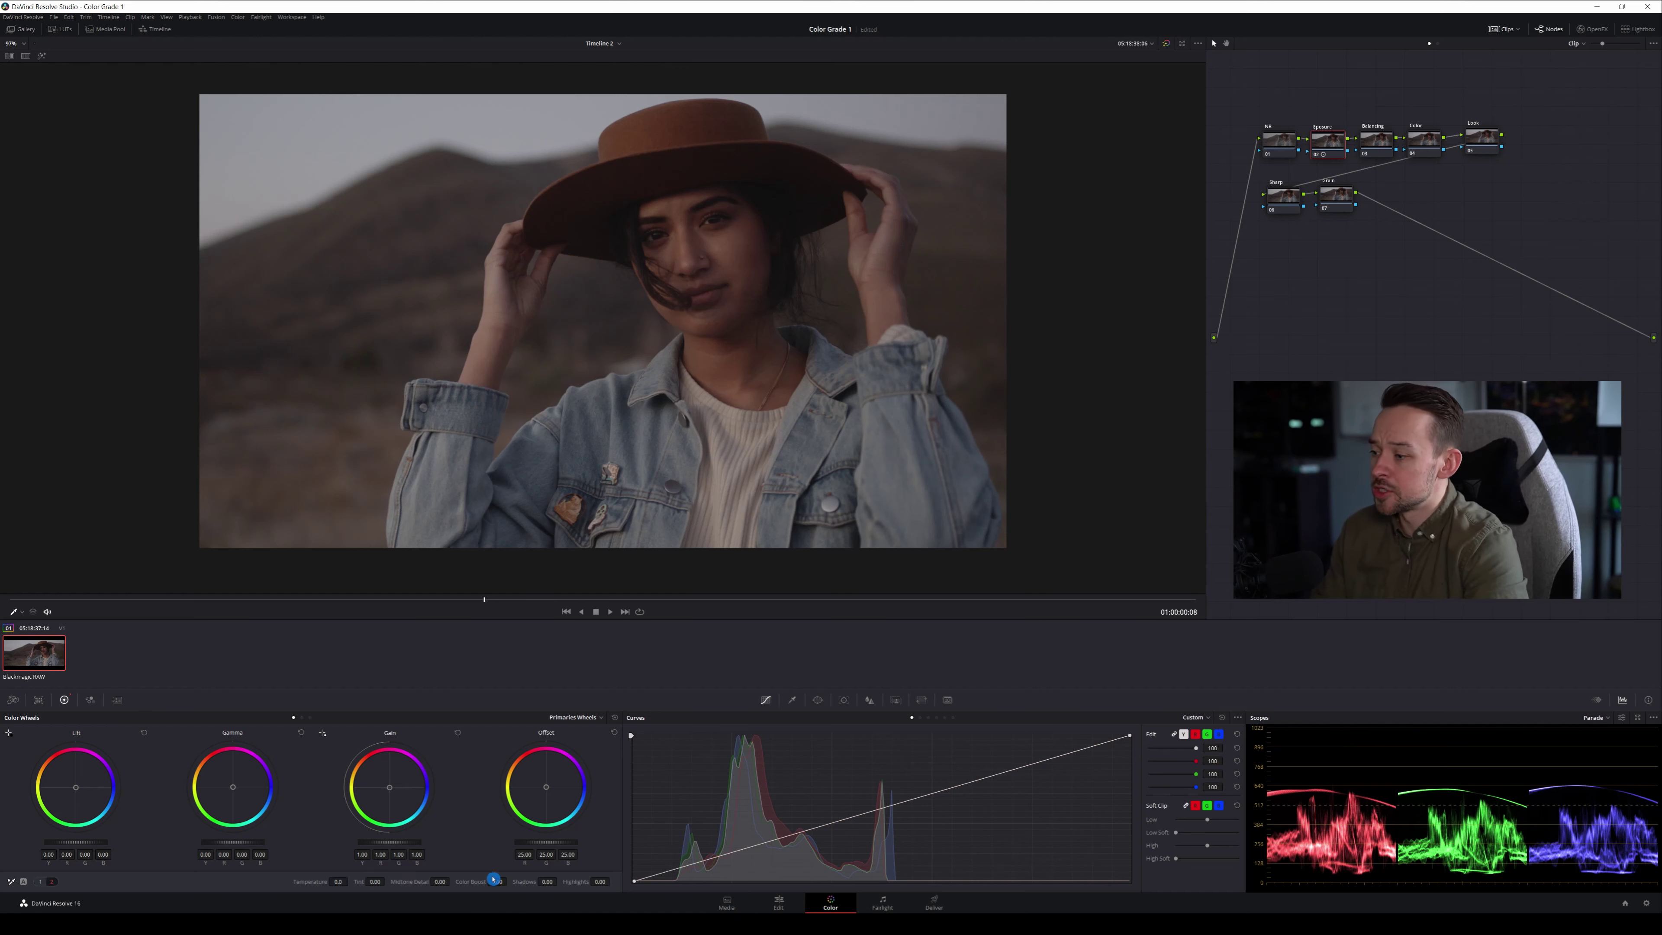
left_click(40, 881)
left_click_drag(512, 881, 524, 882)
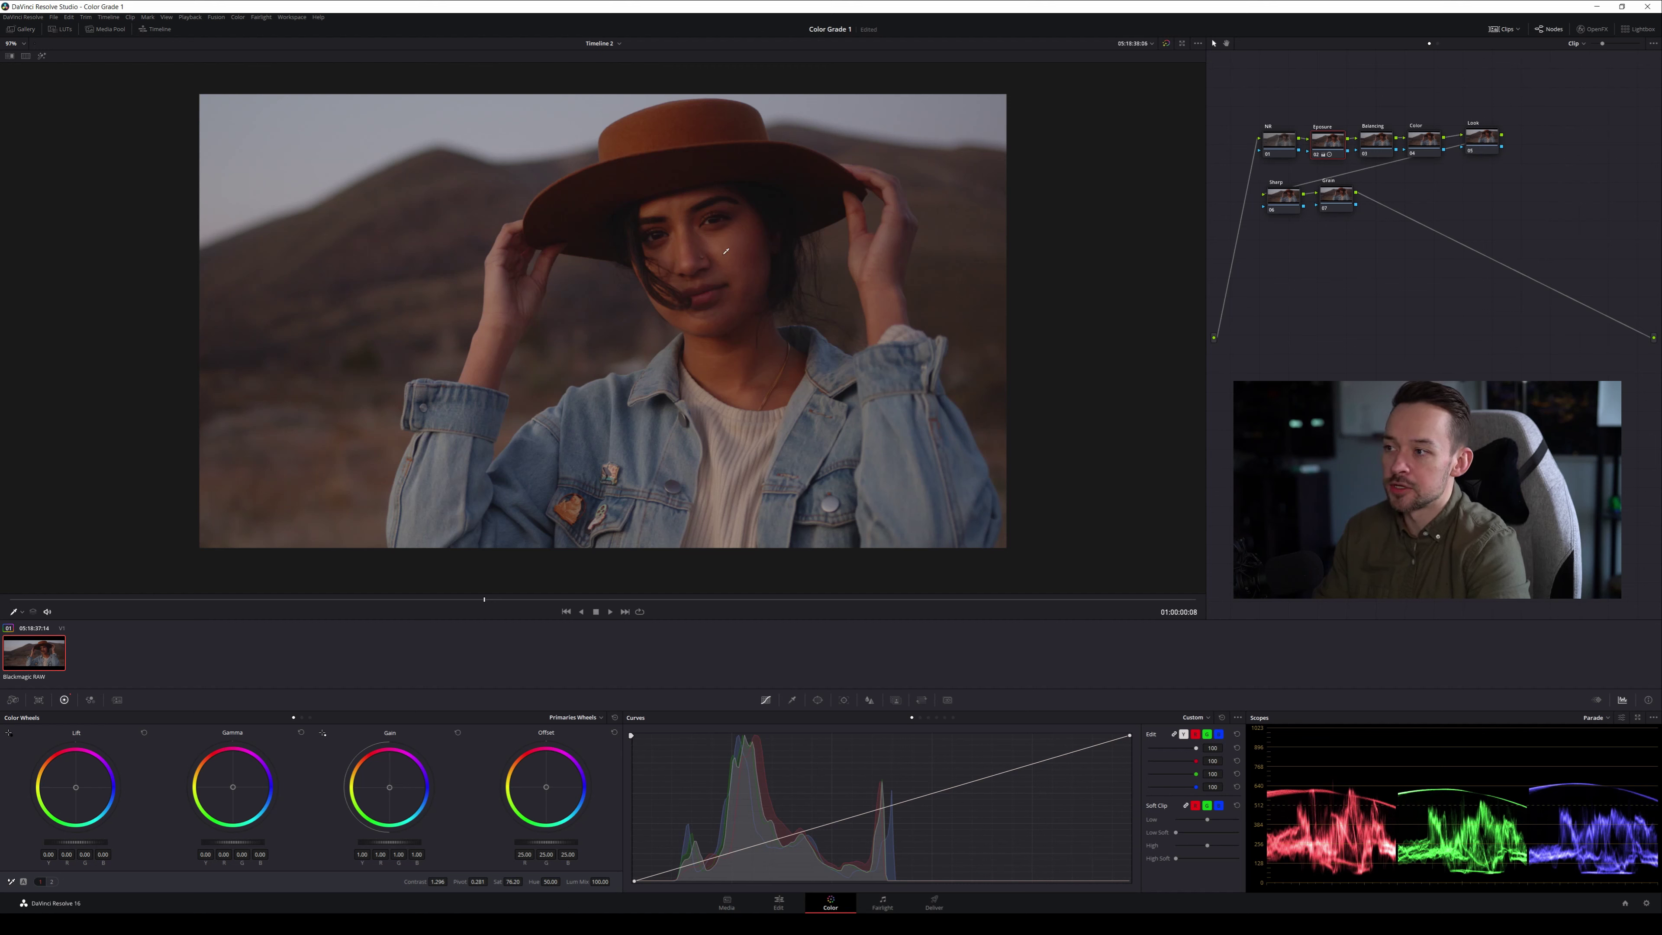
key("ctrl+s")
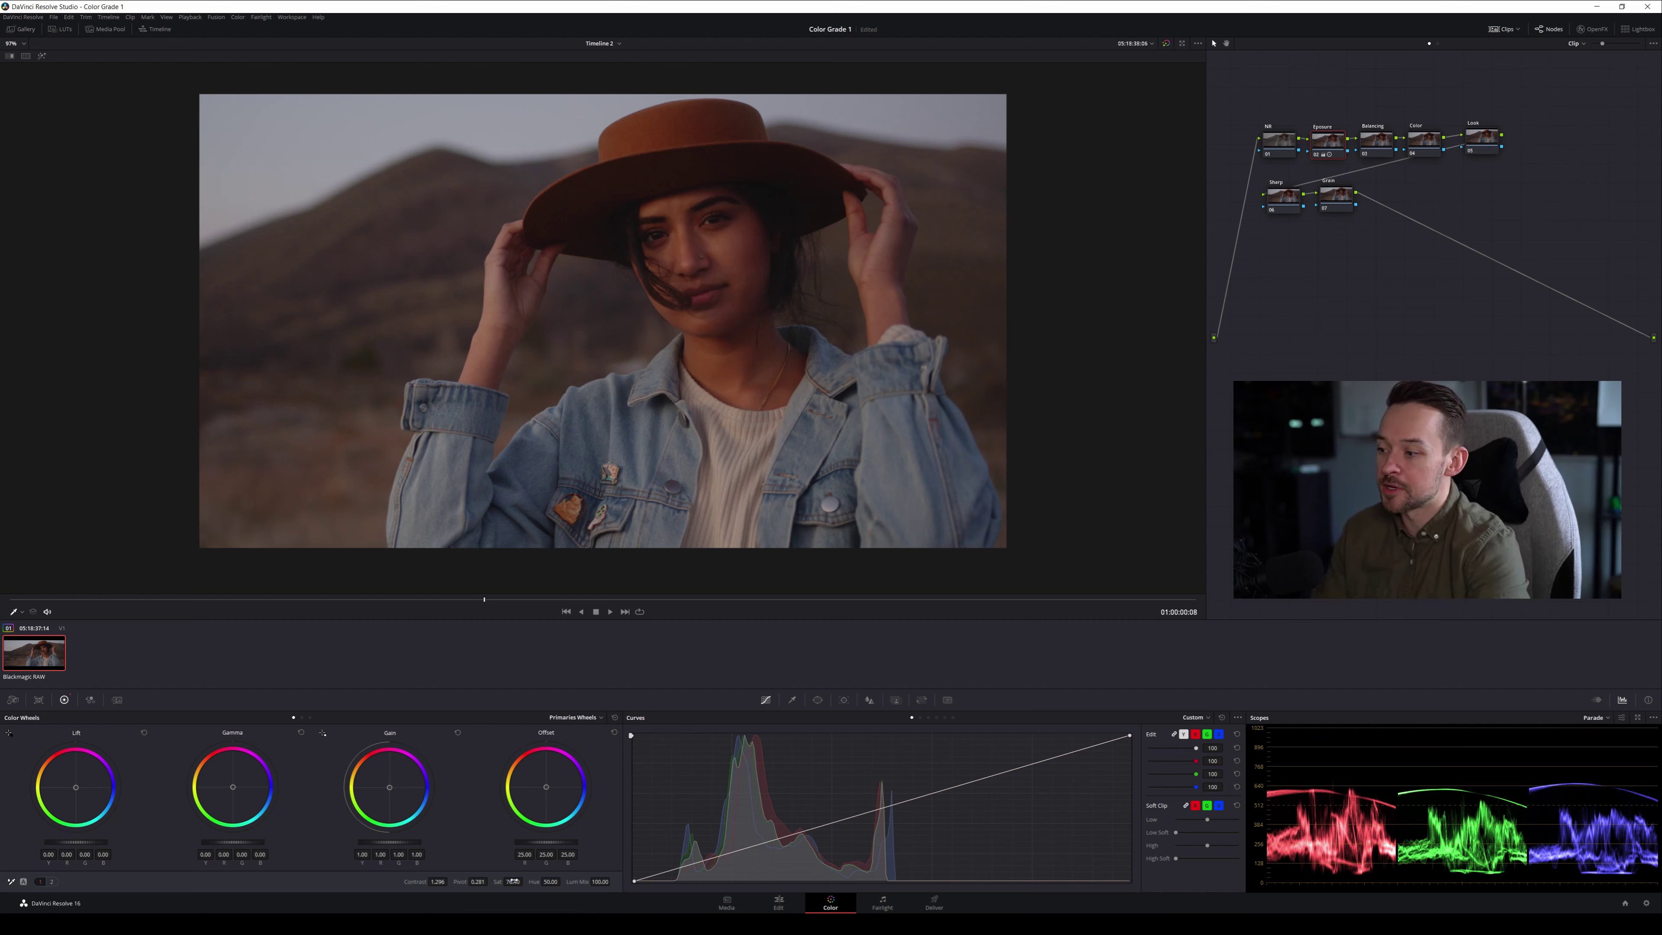
left_click_drag(517, 882, 514, 880)
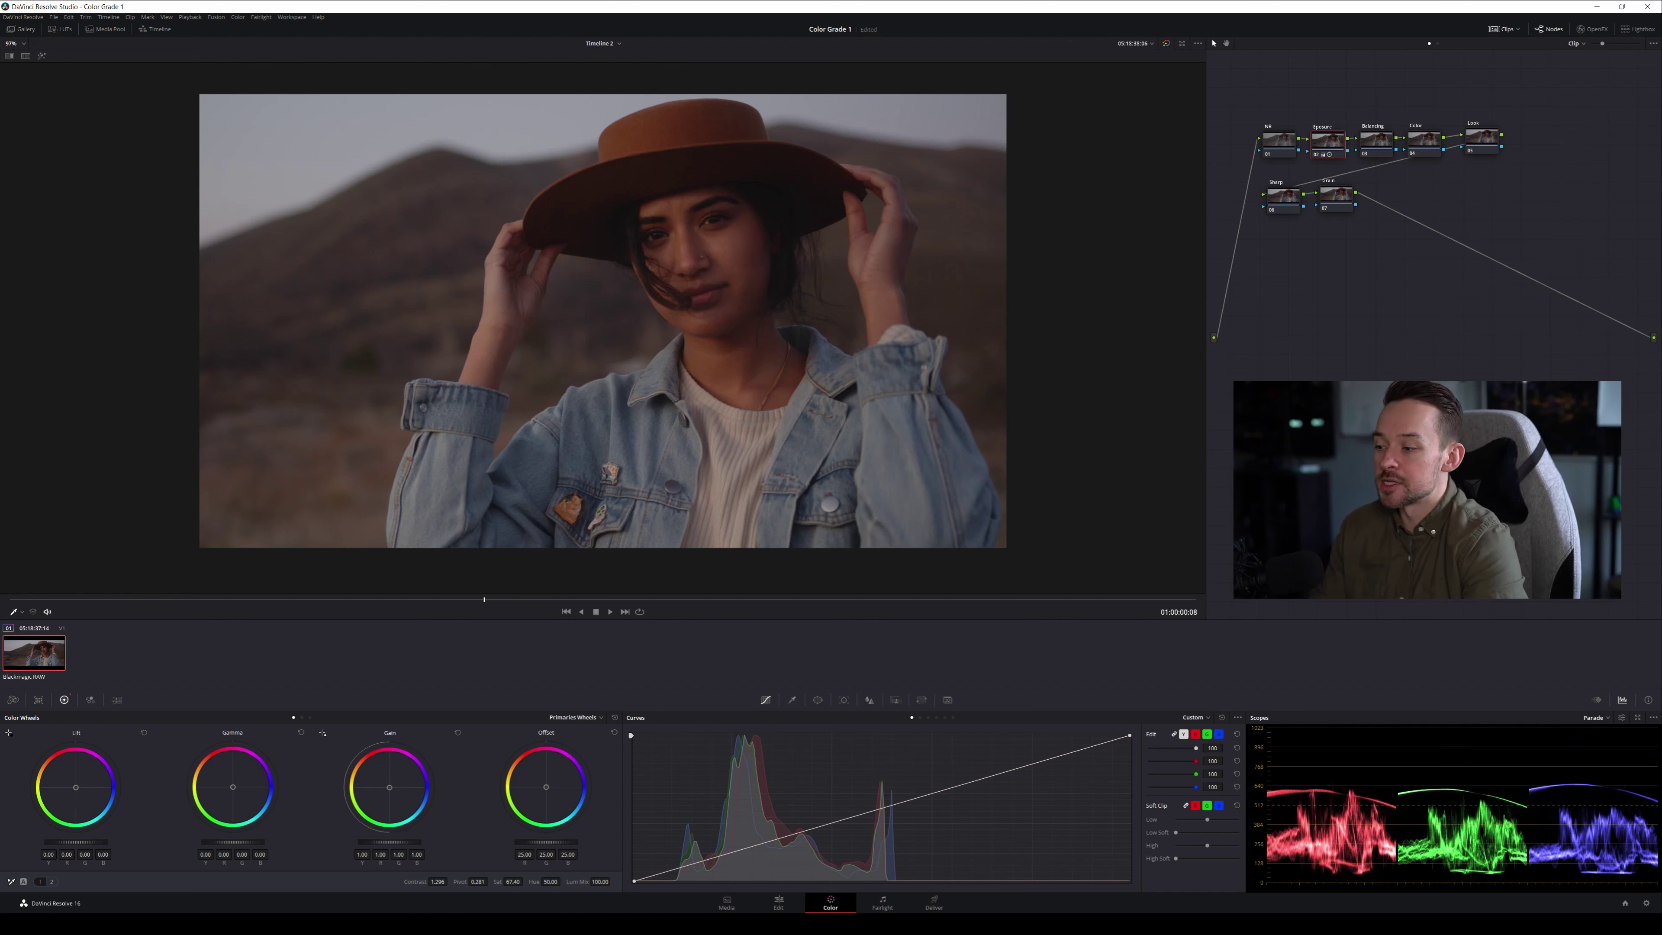
left_click_drag(515, 882, 520, 881)
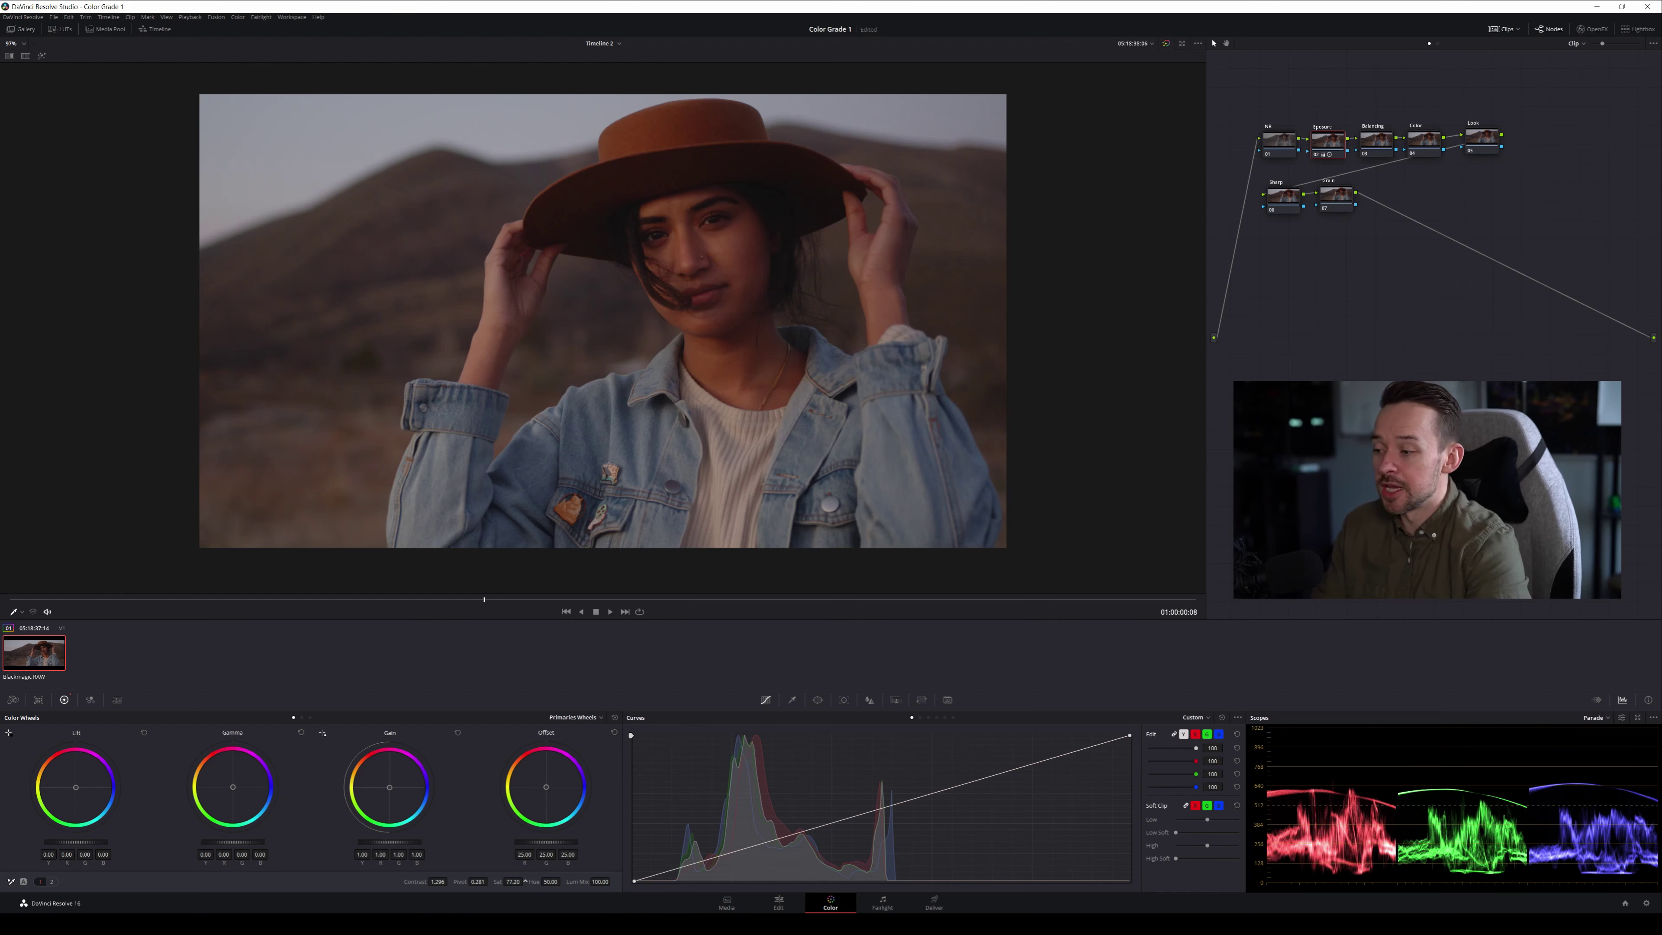
left_click(511, 876)
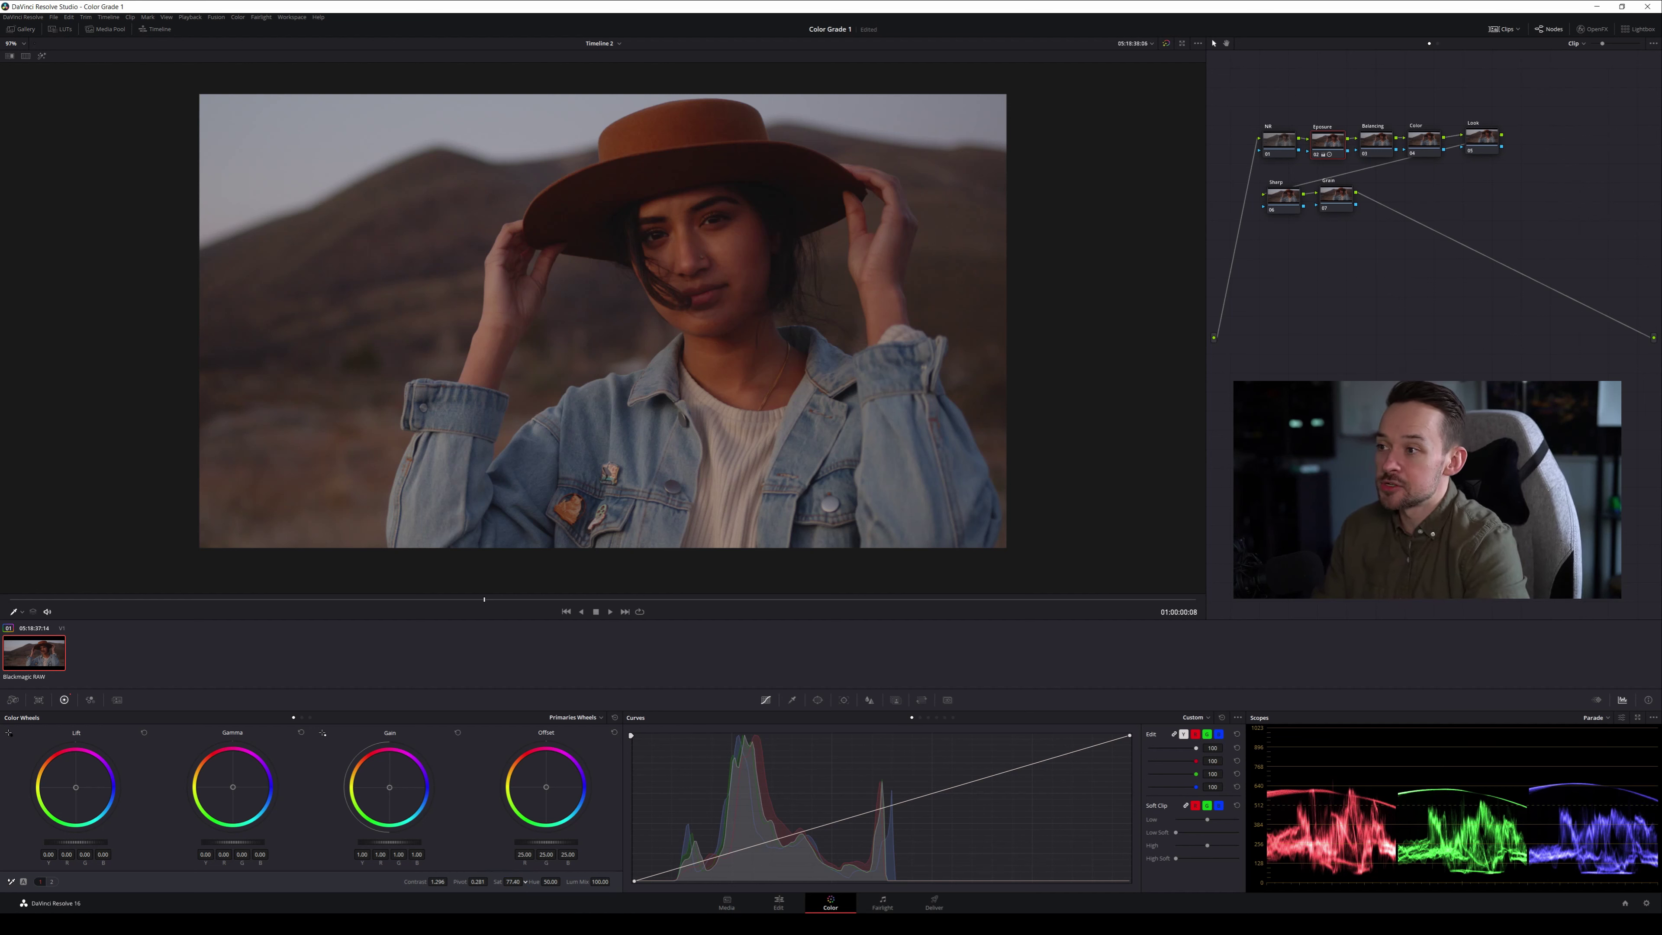
On page 2 of the primaries bar, drag Midtone Detail down to -27.00
left_click(522, 848)
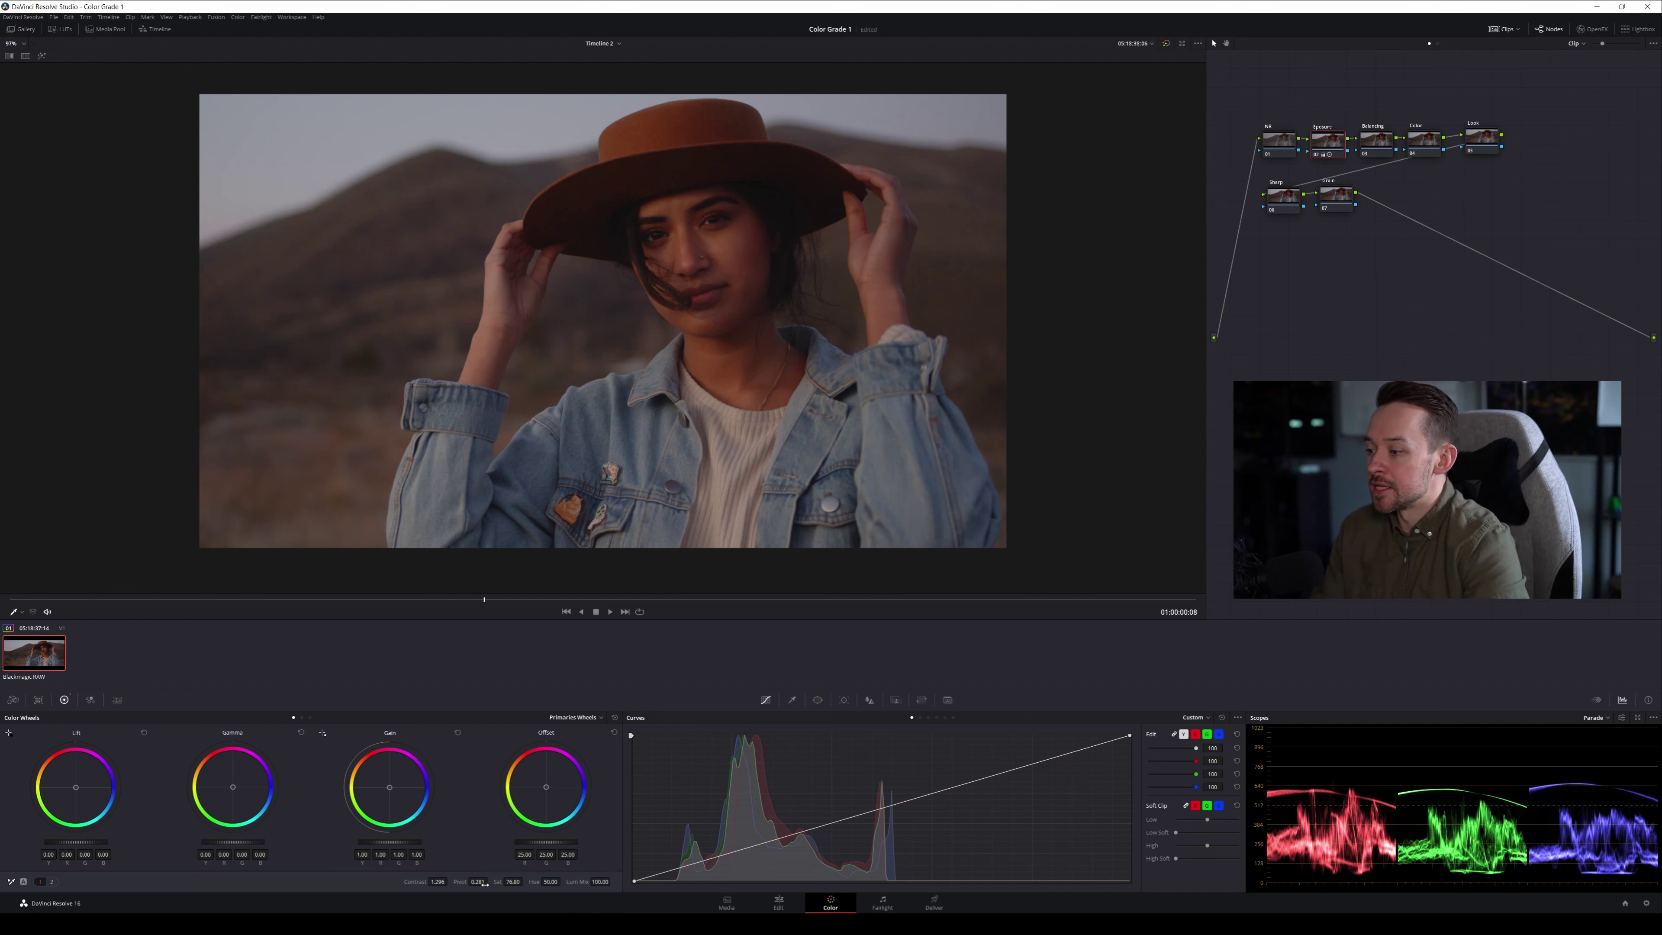
left_click(51, 881)
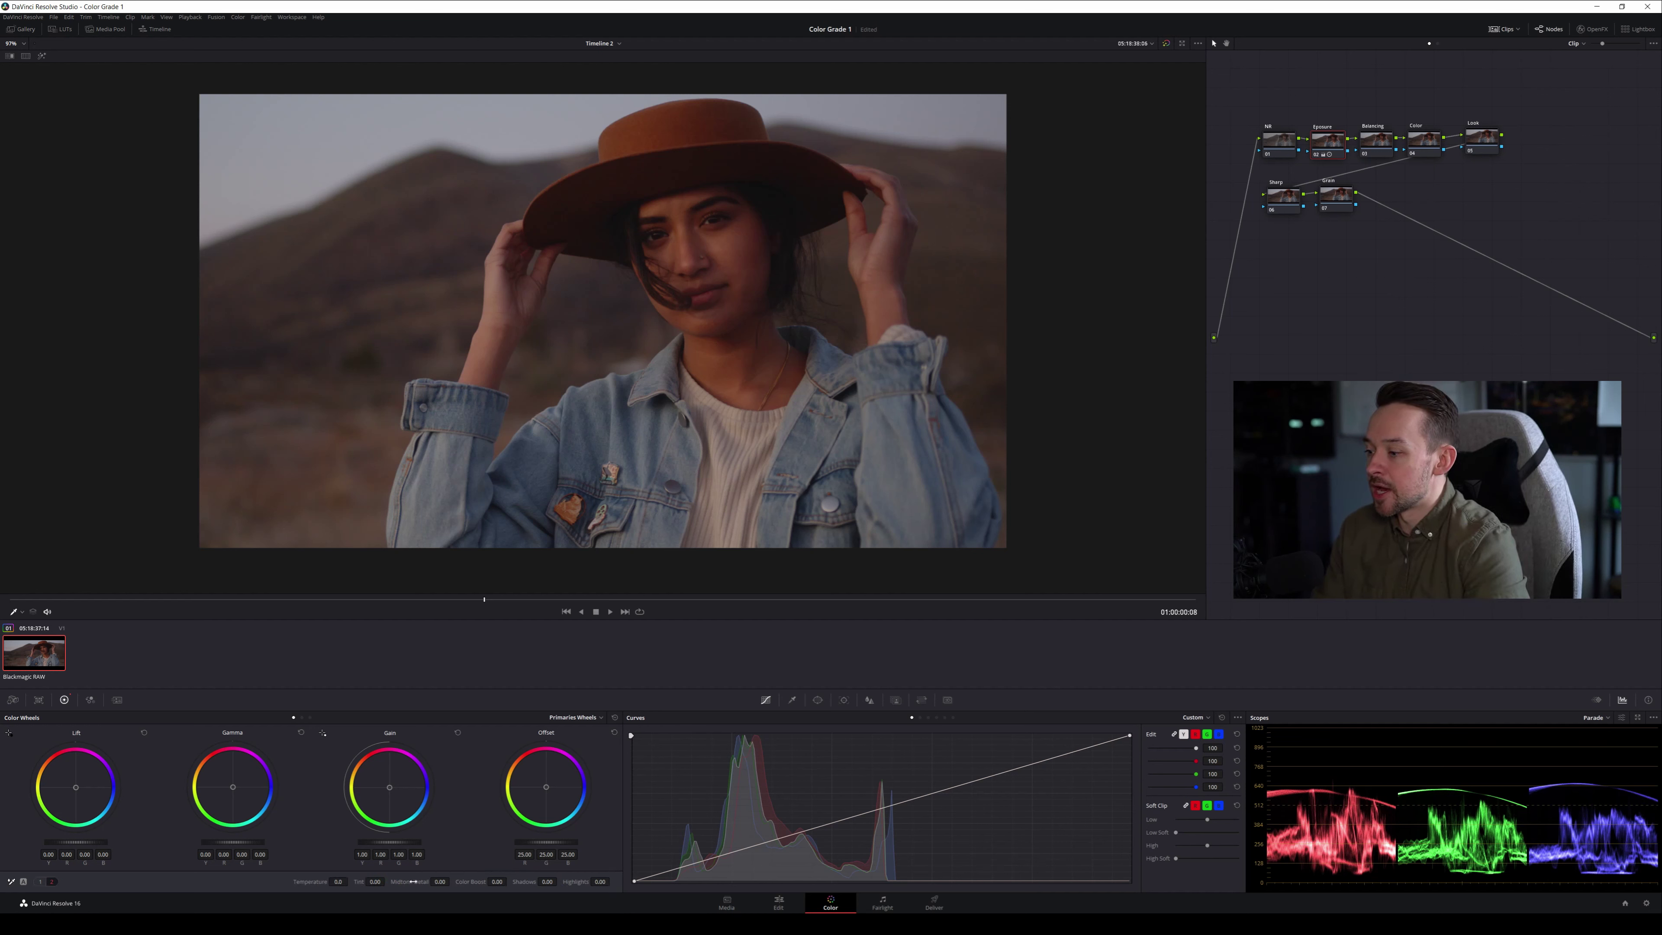
left_click(440, 877)
left_click(63, 881)
left_click_drag(458, 882, 451, 882)
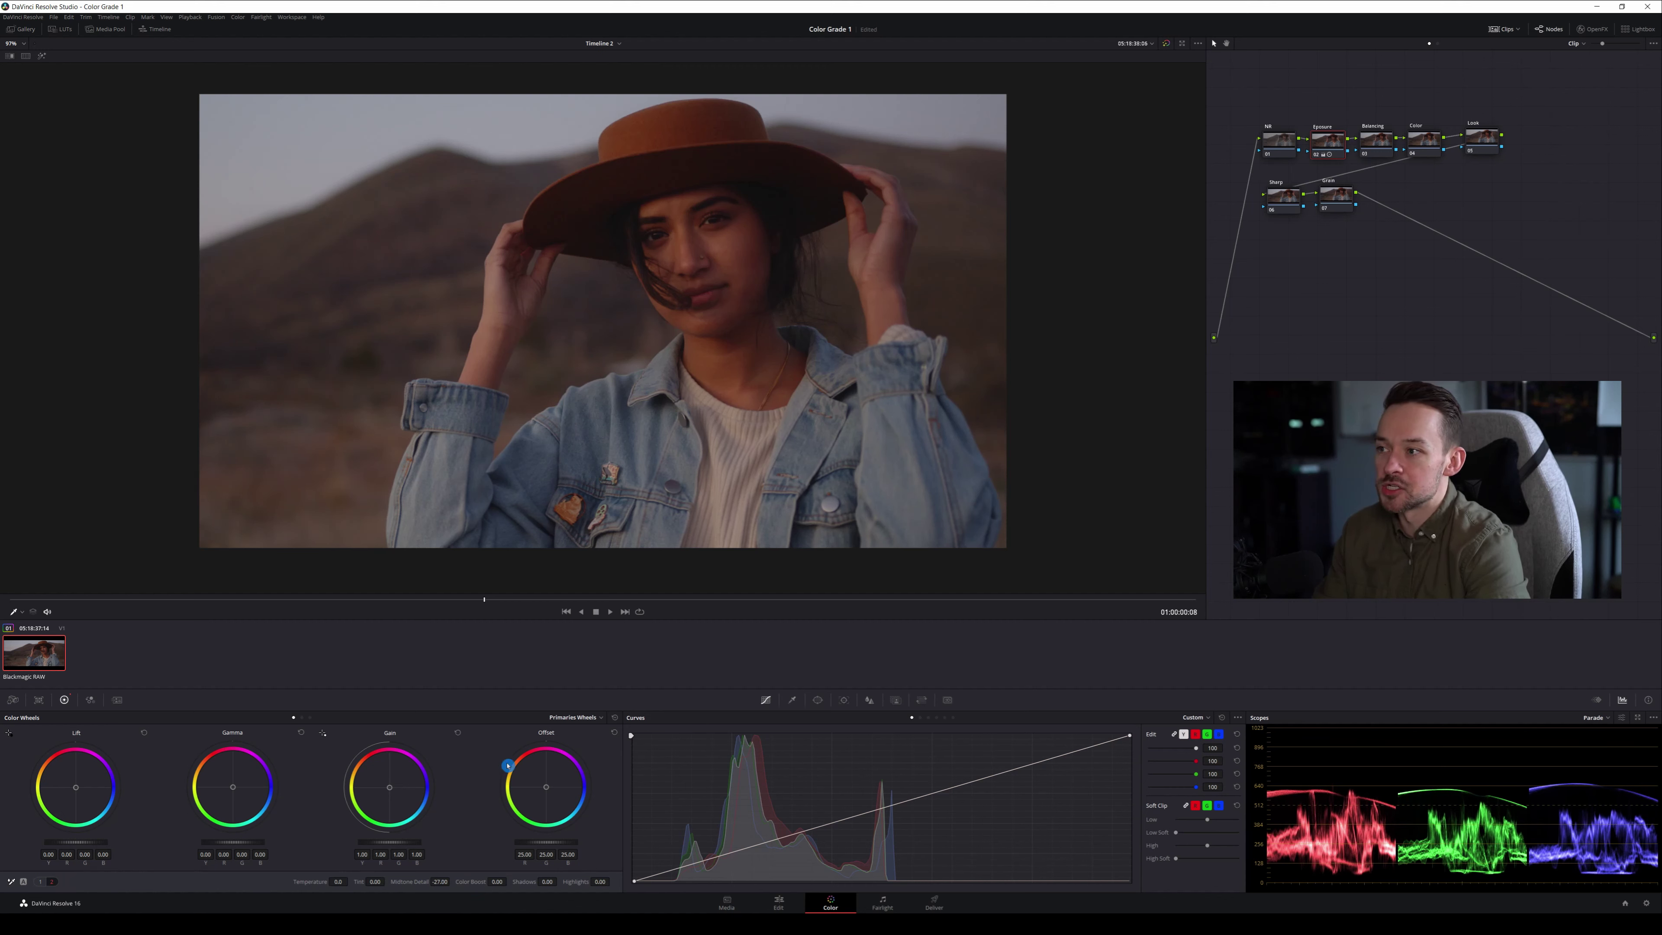
left_click(539, 700)
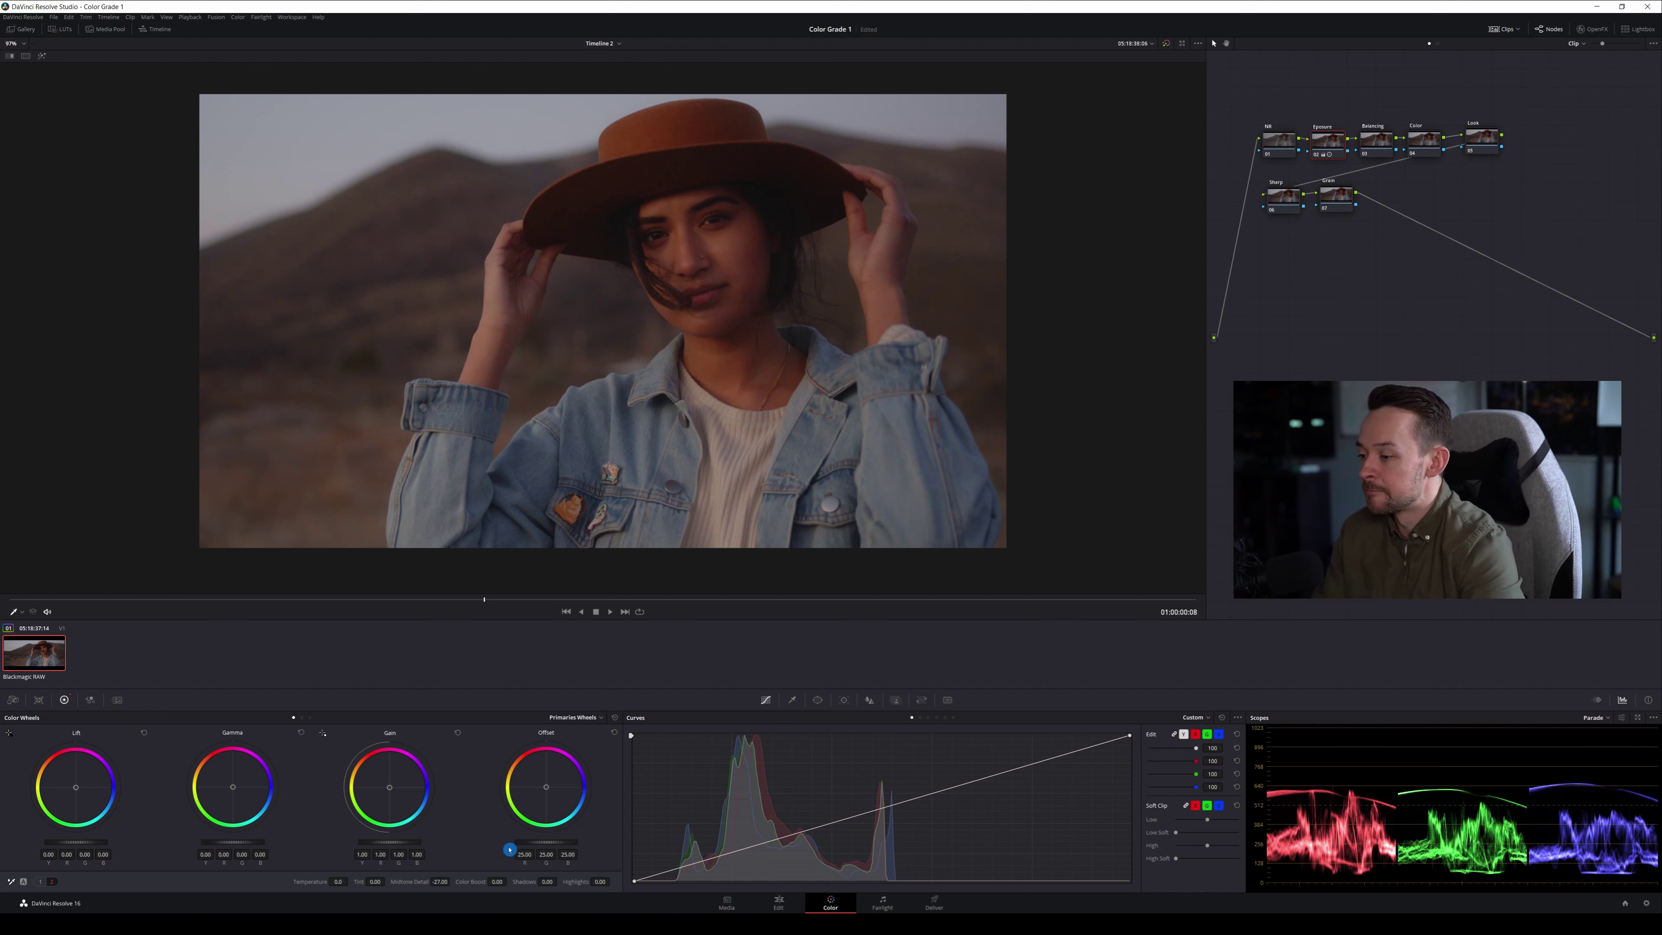
Set master wheels to Lift -0.03, Gamma 0.05, Gain 1.11, undo the extra Lift nudge, and compare with Shift+D
left_click(40, 881)
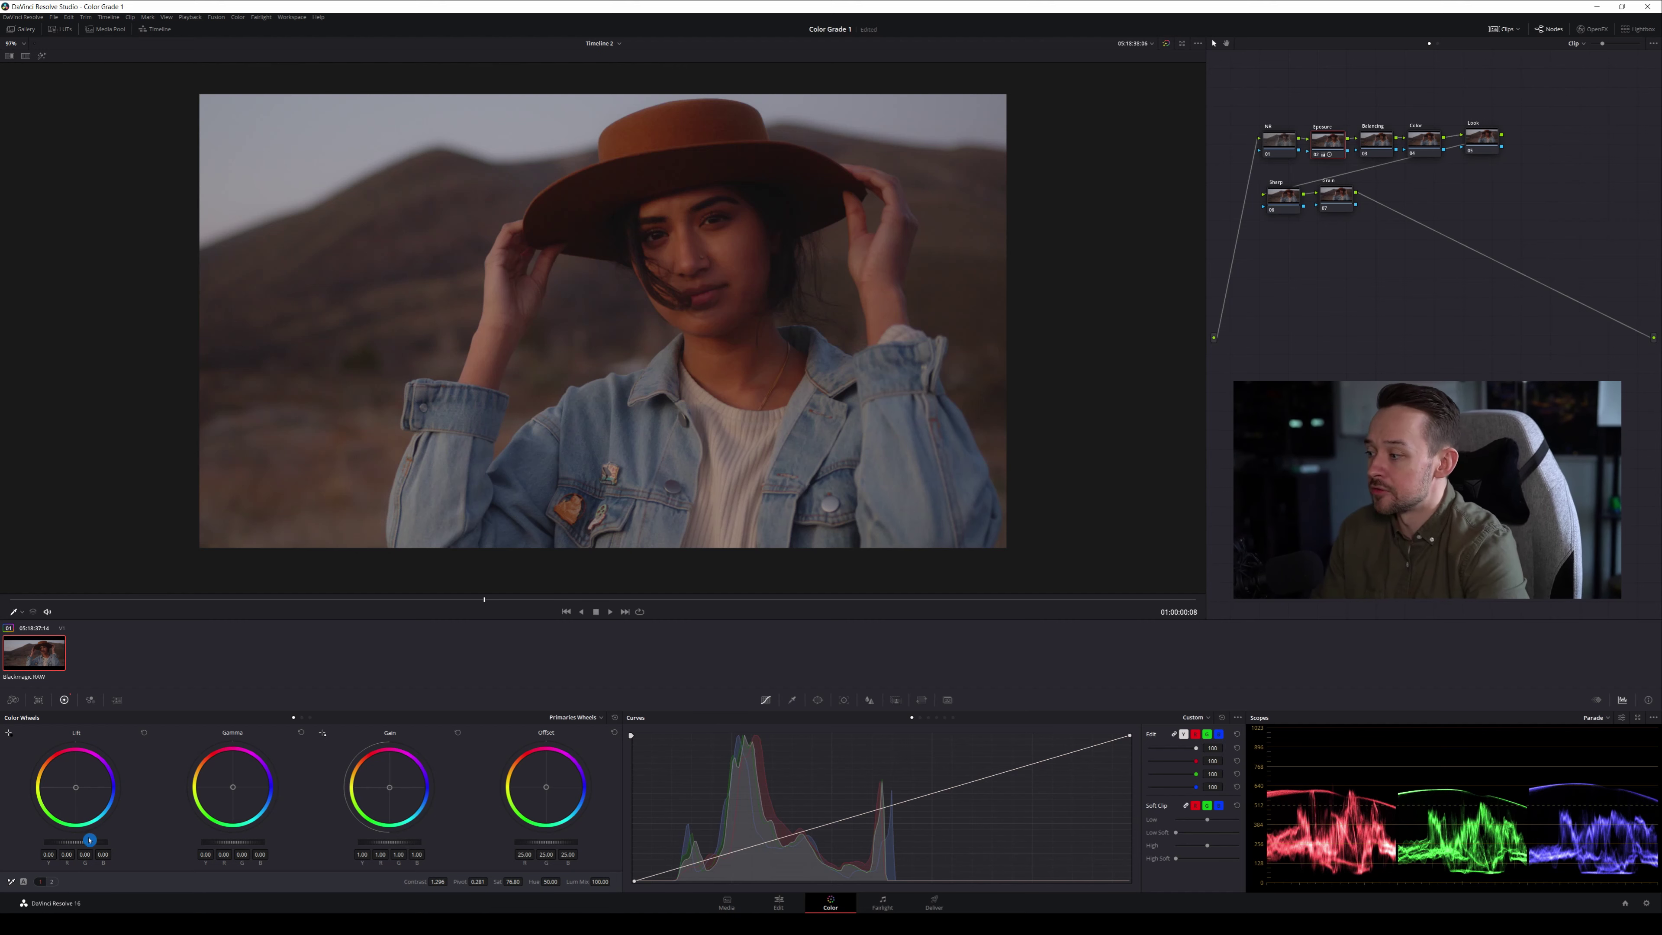
left_click_drag(76, 842, 66, 842)
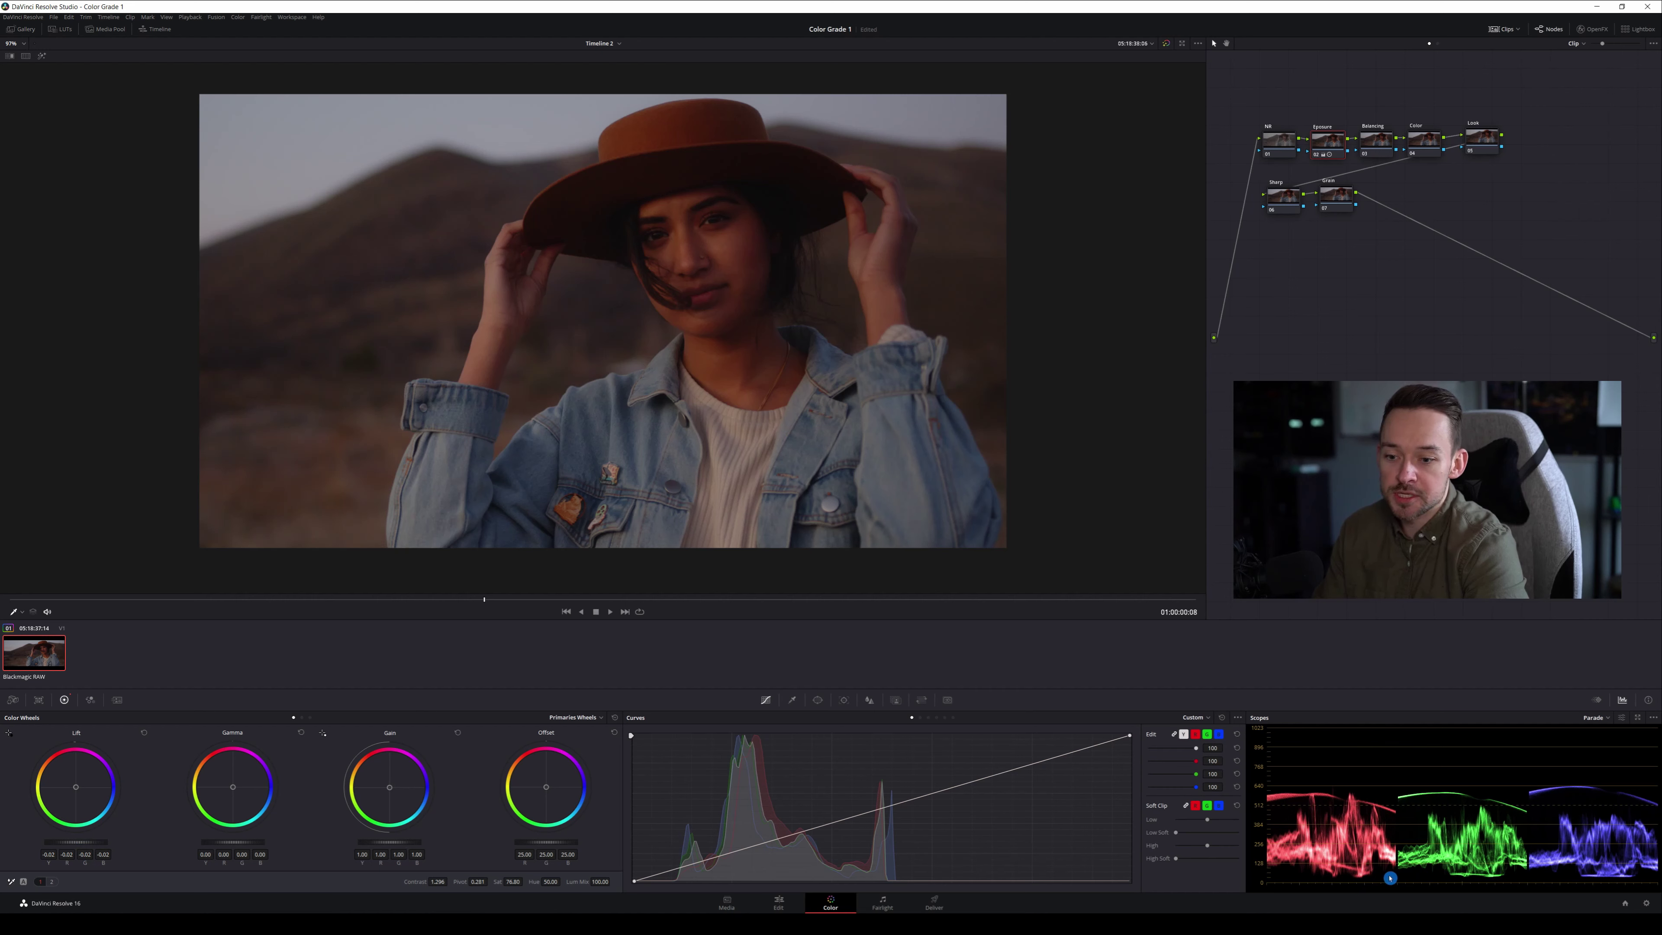
left_click_drag(228, 843, 257, 843)
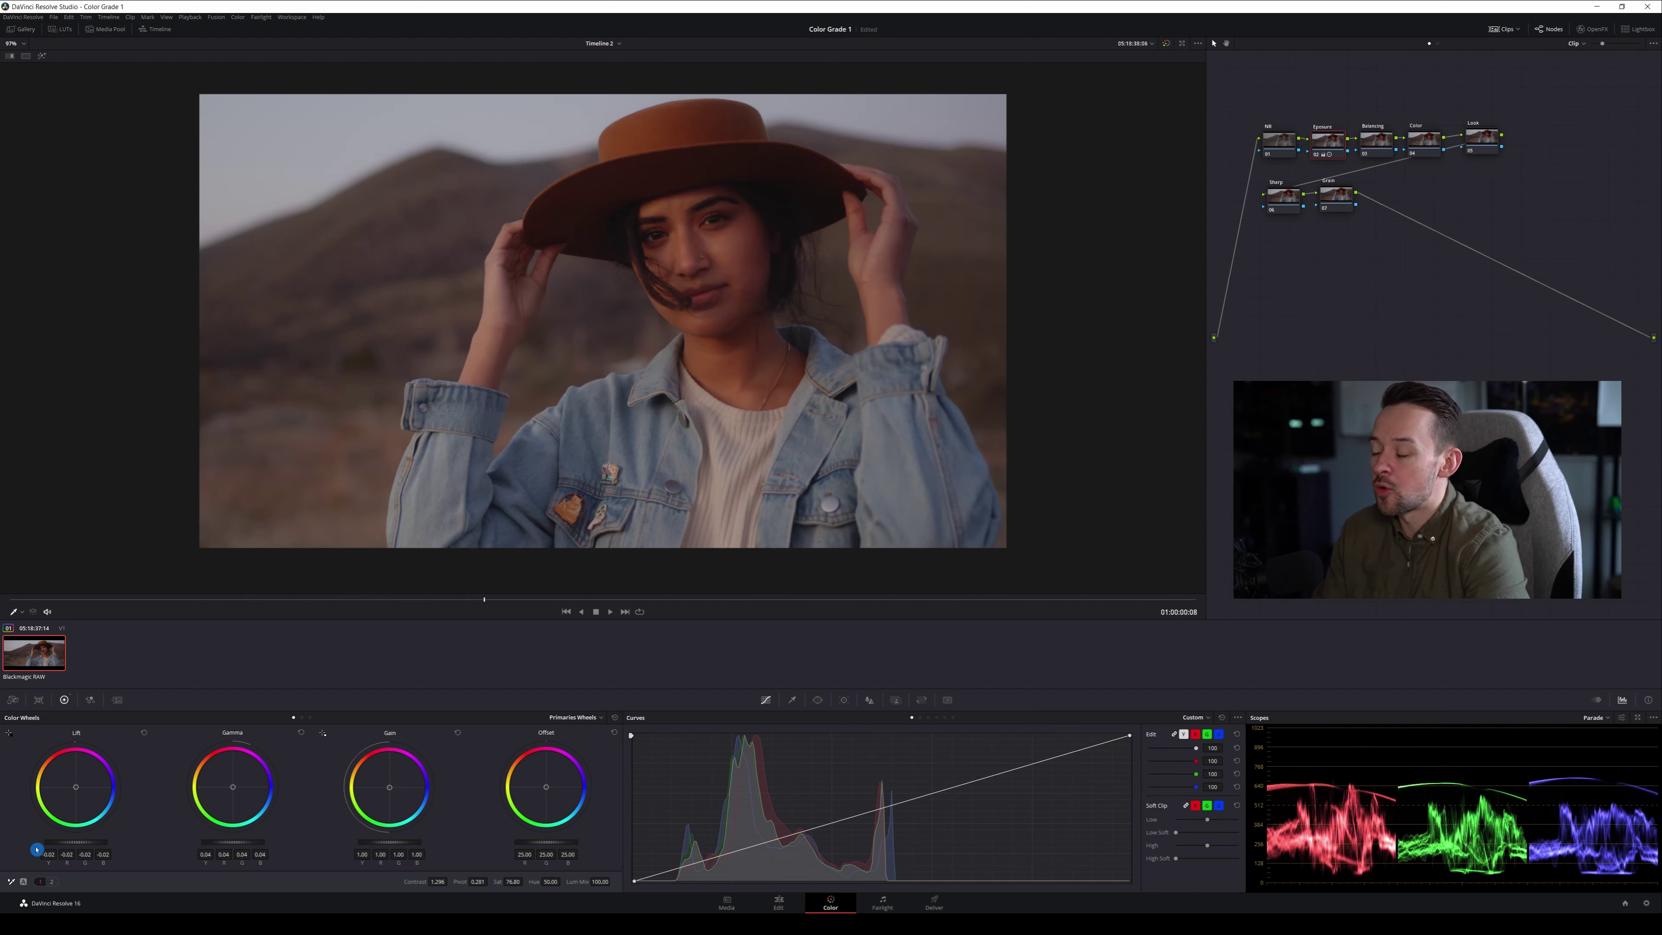
left_click_drag(84, 843, 82, 843)
left_click_drag(232, 844, 236, 844)
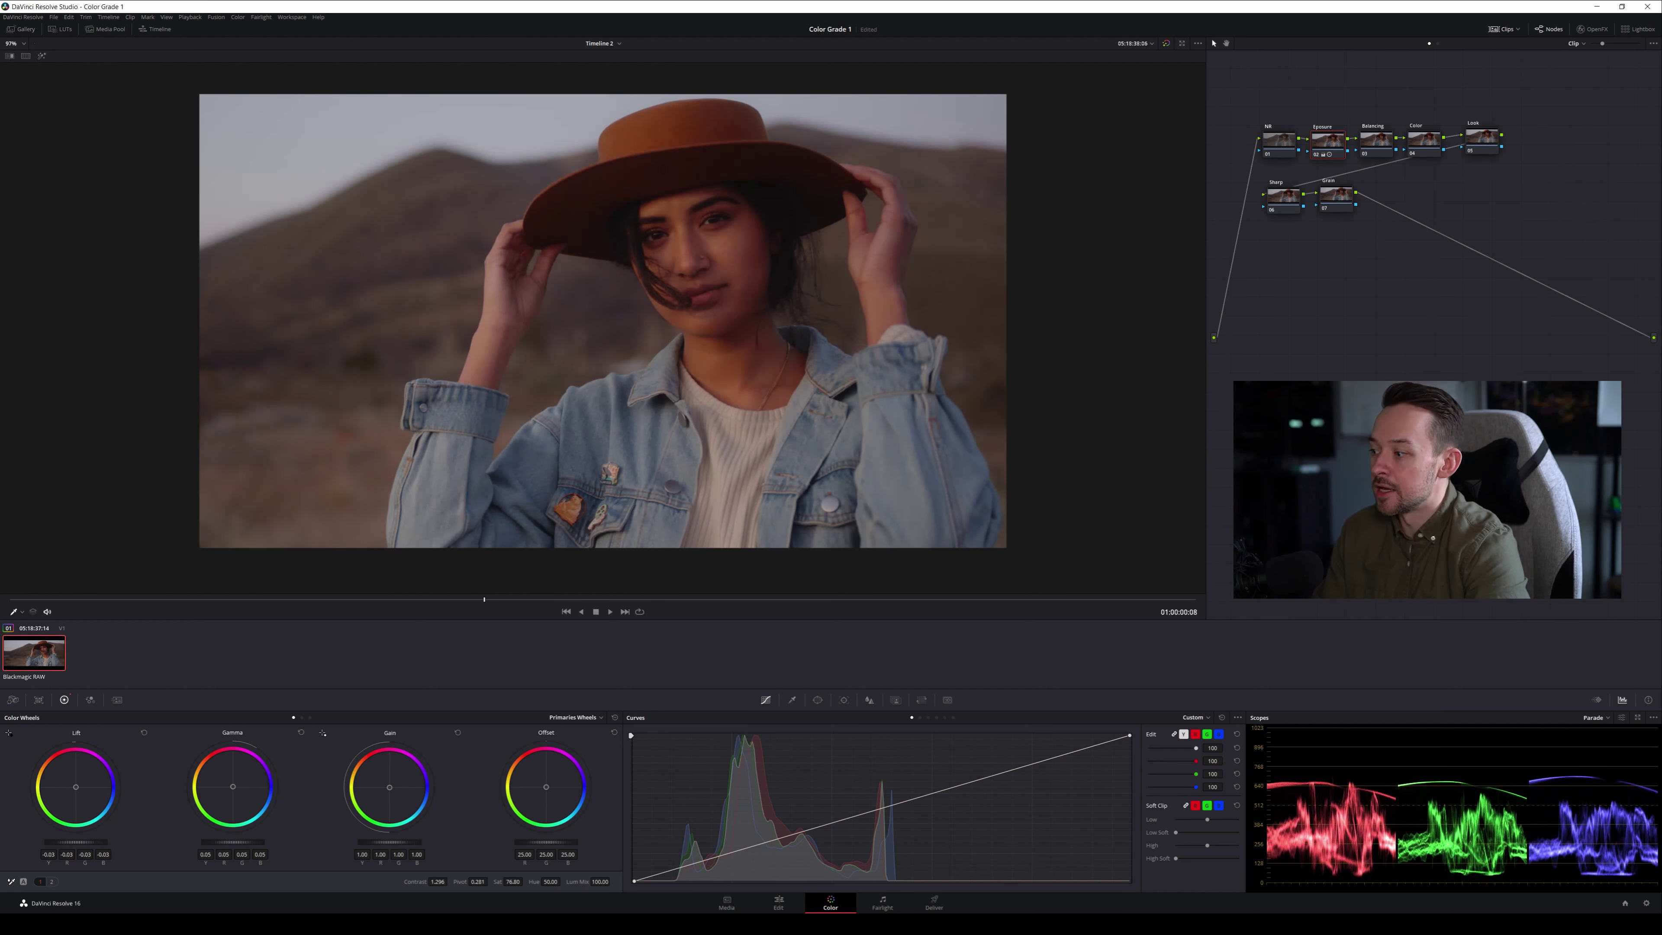
left_click_drag(93, 844, 91, 844)
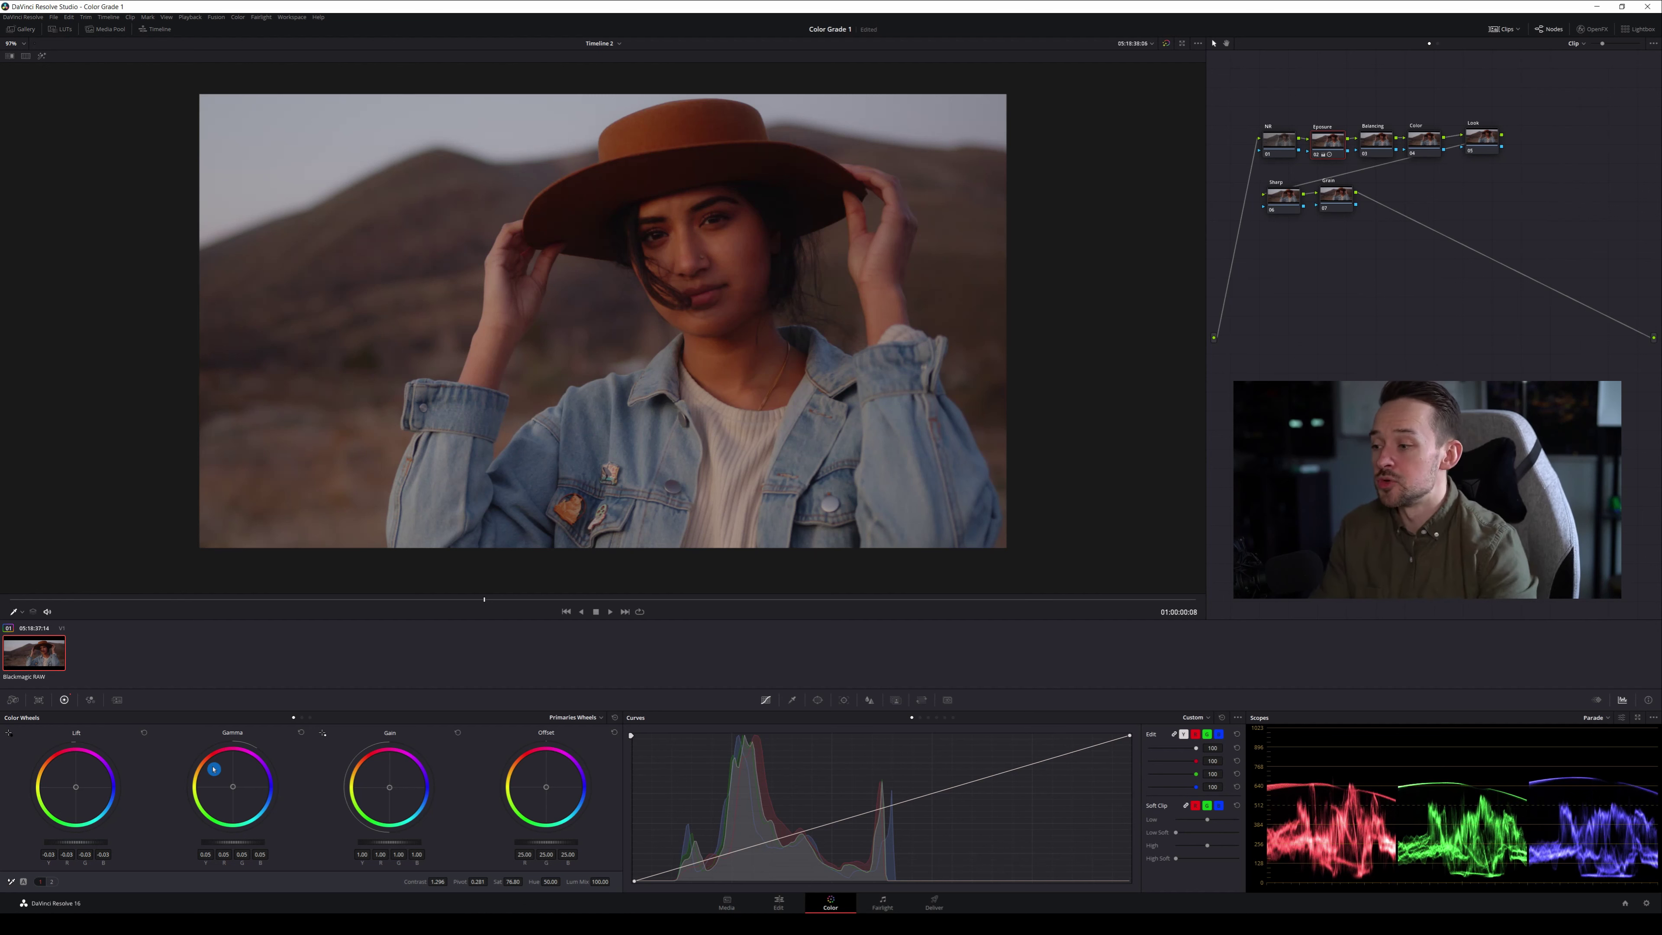
left_click_drag(395, 842, 412, 842)
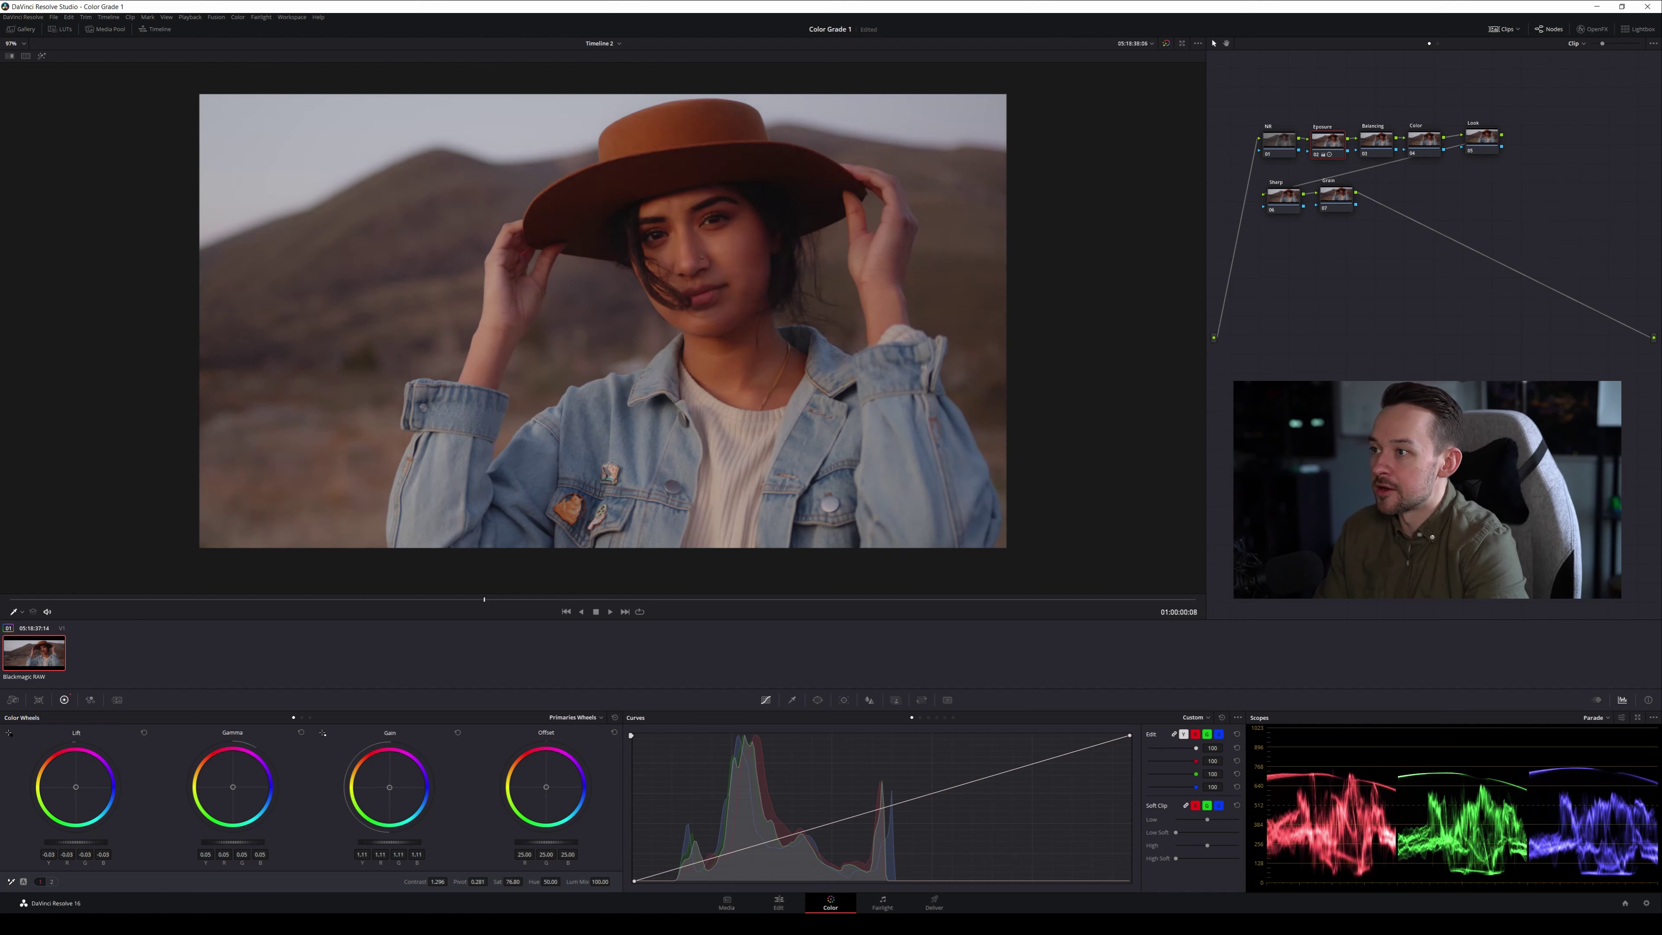
left_click_drag(76, 842, 71, 842)
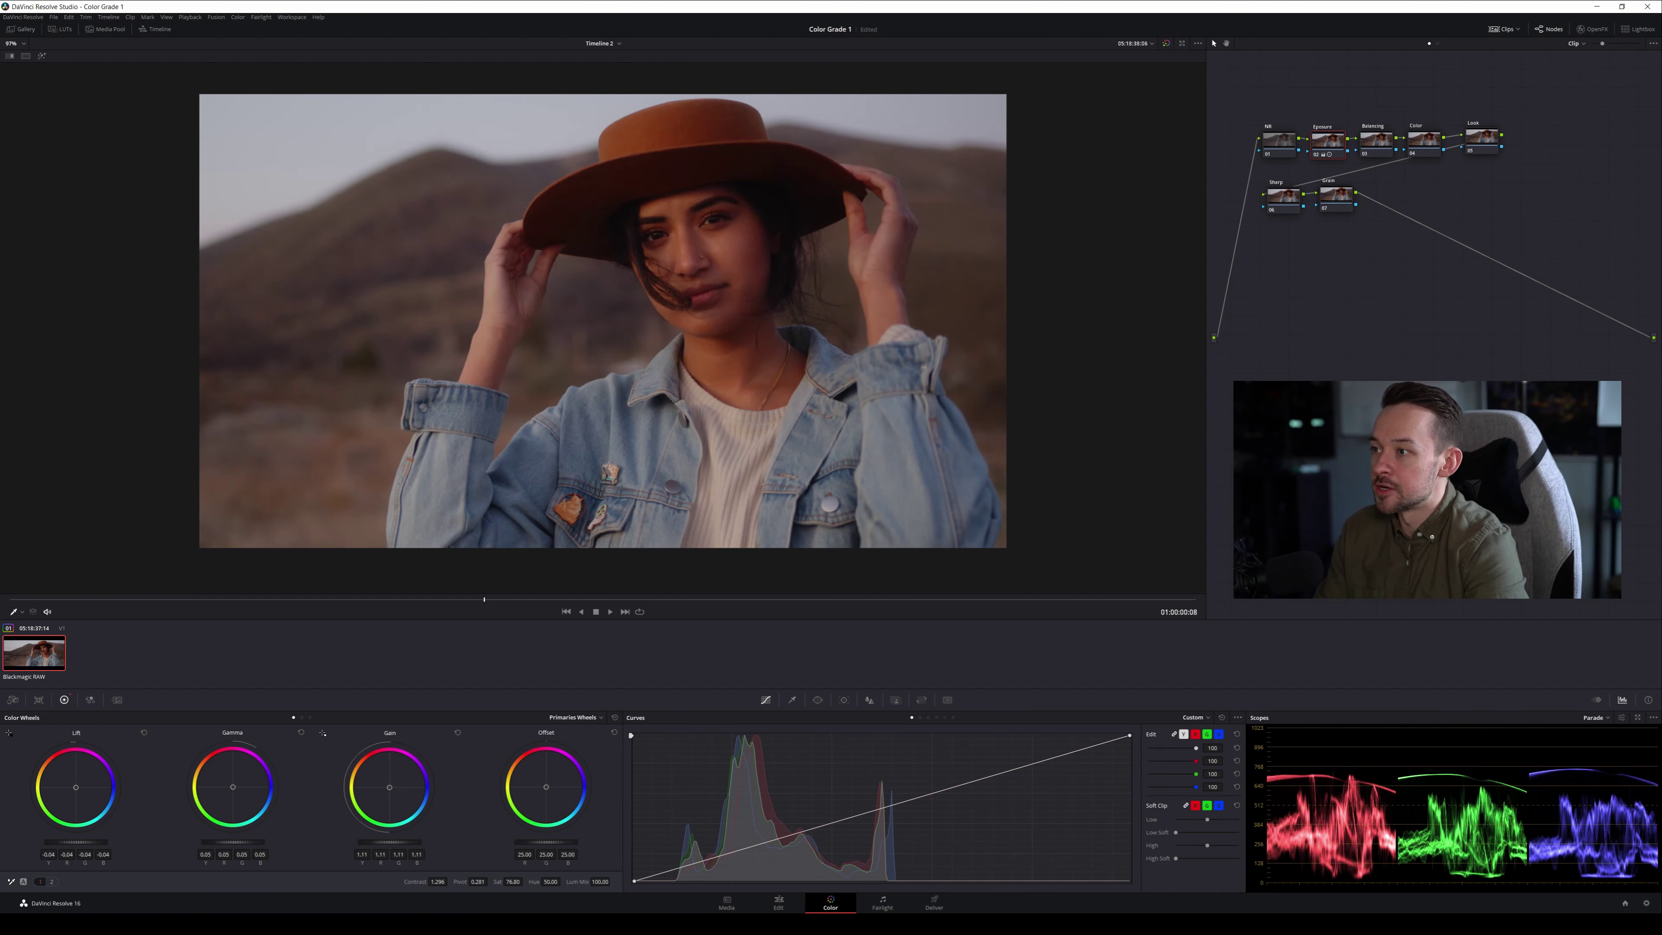
key("ctrl+z")
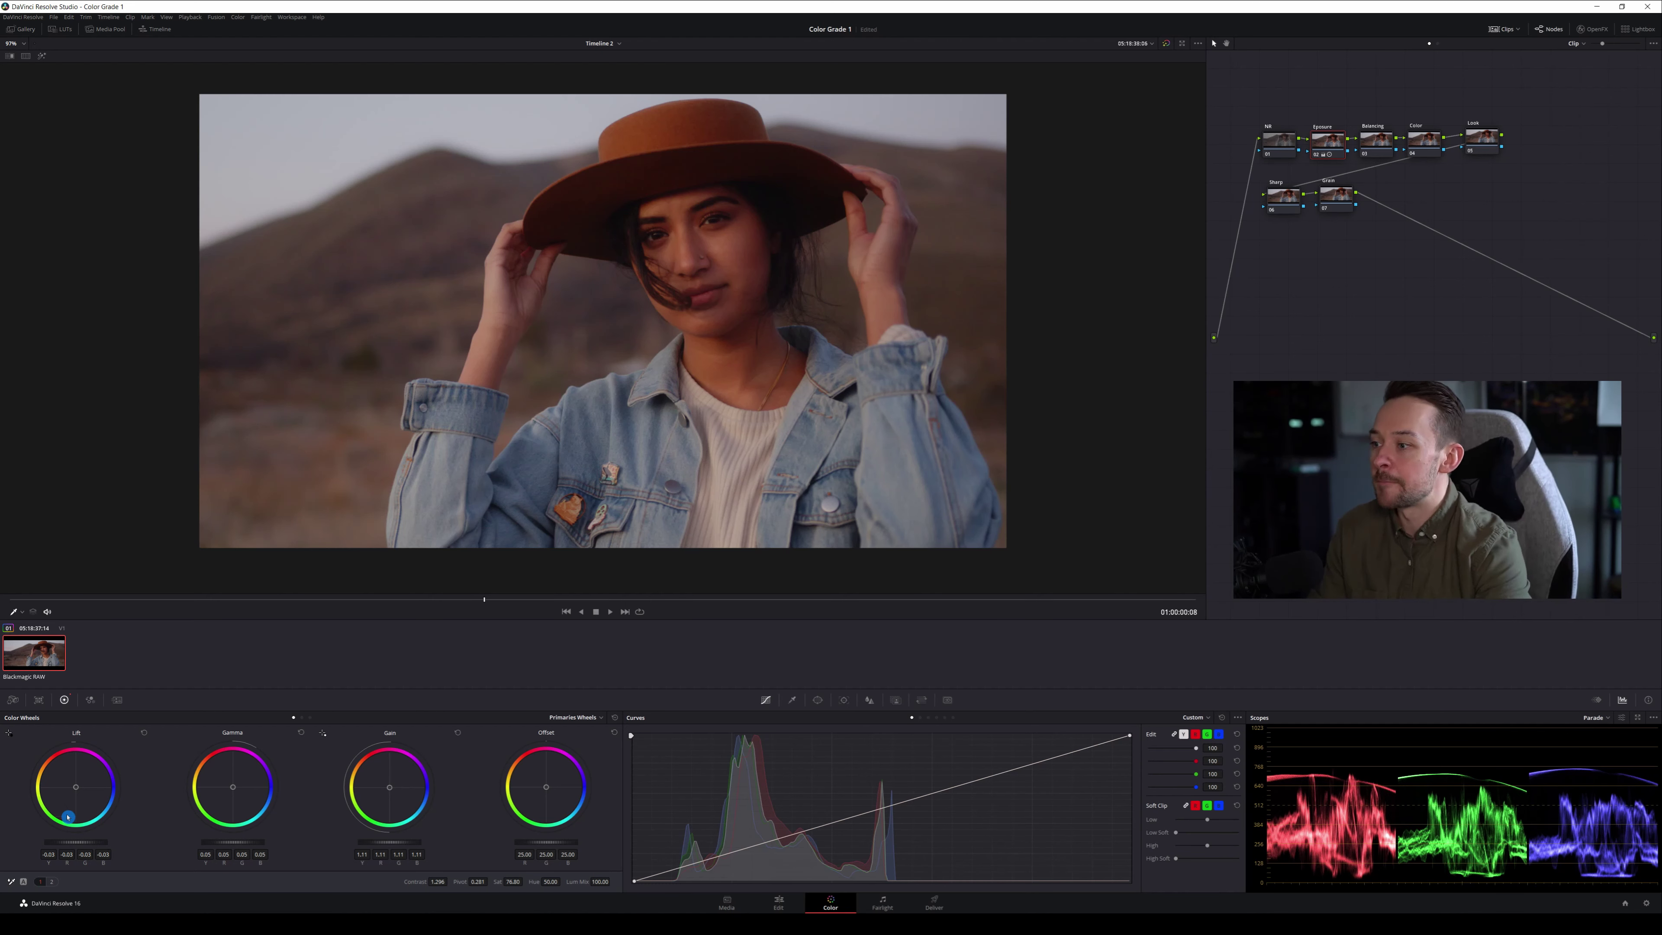
key("shift+d")
key("shift+d")
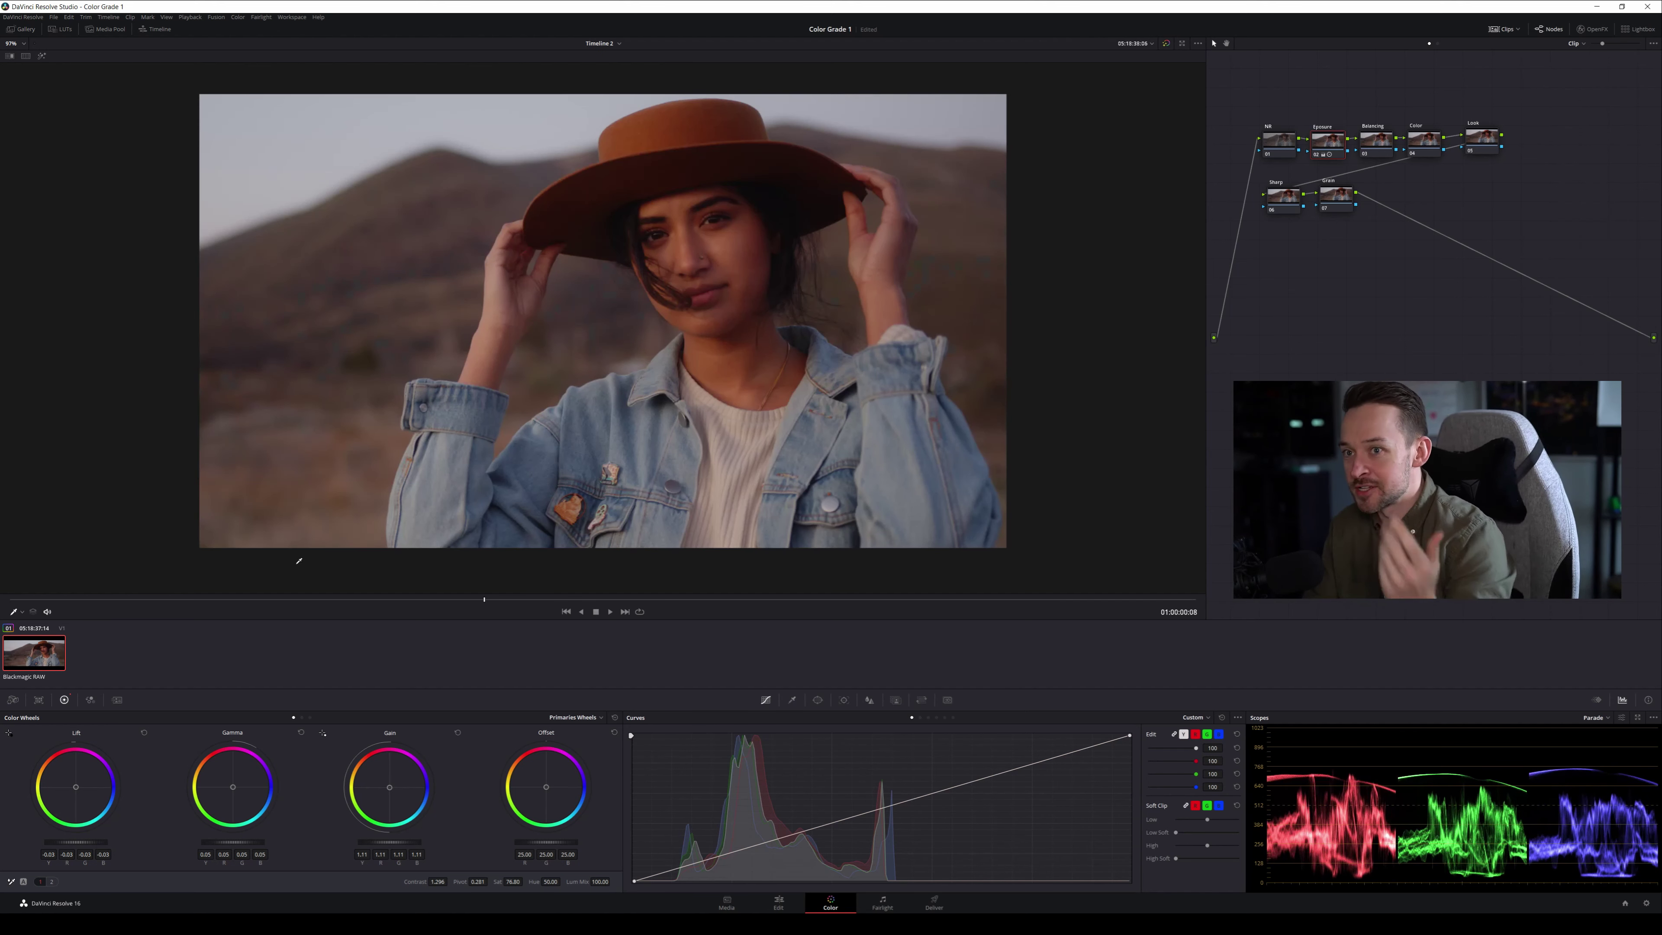
Select the Balancing node and lower the Tint slider in the Camera Raw palette
left_click(1377, 147)
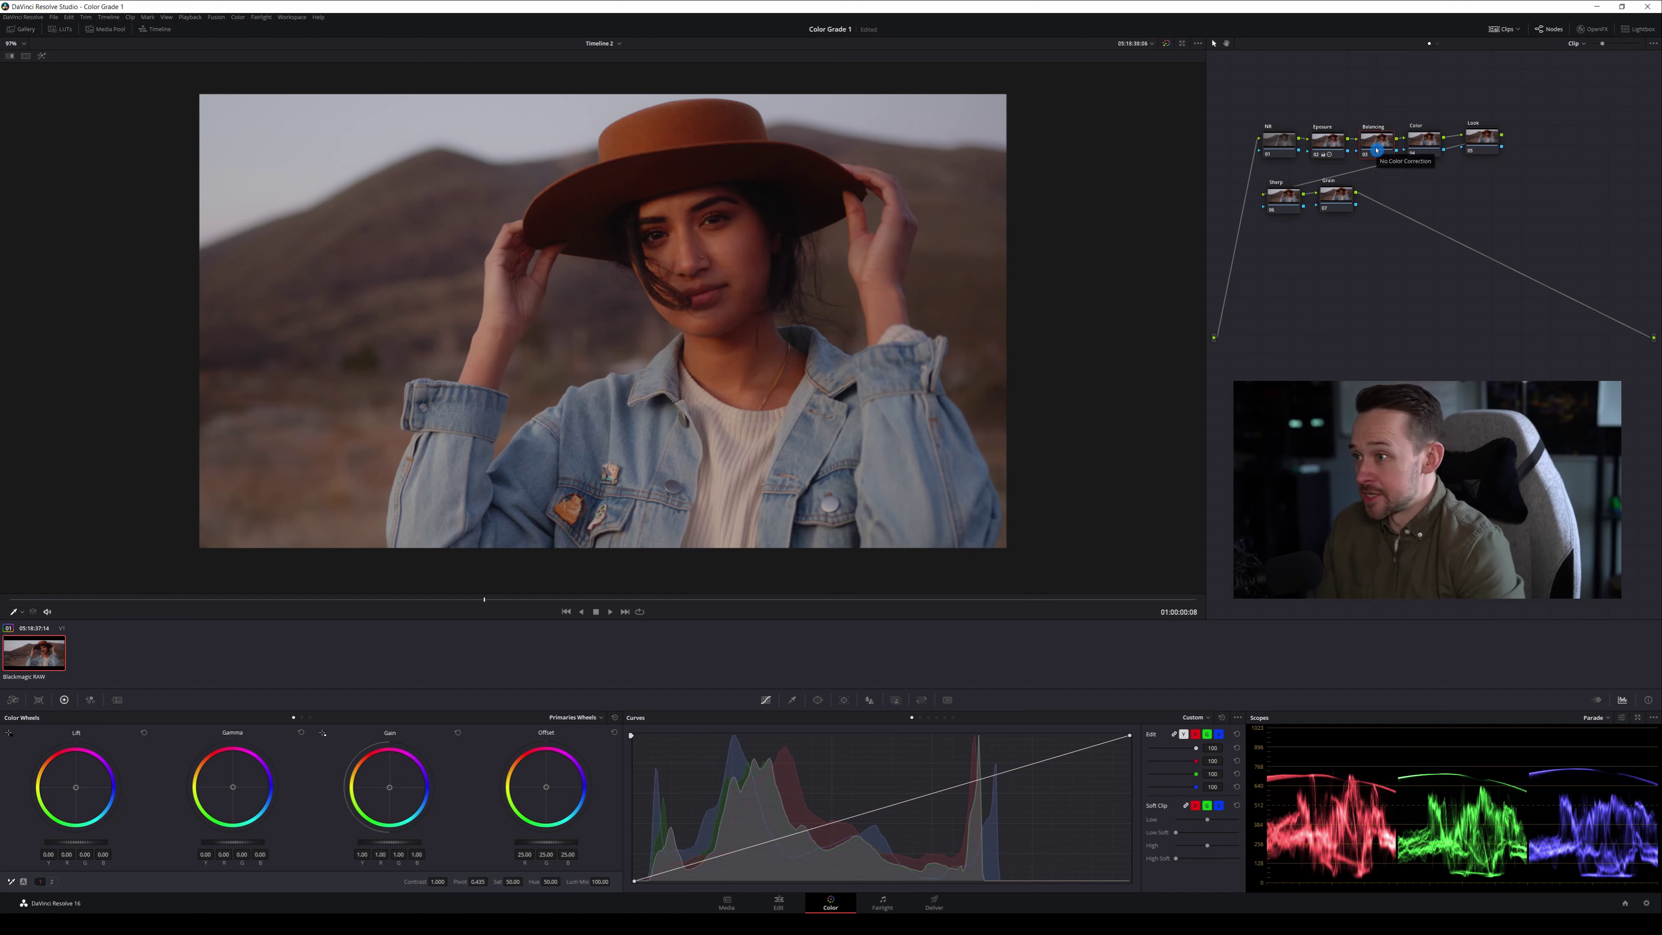
left_click_drag(1377, 150, 1372, 154)
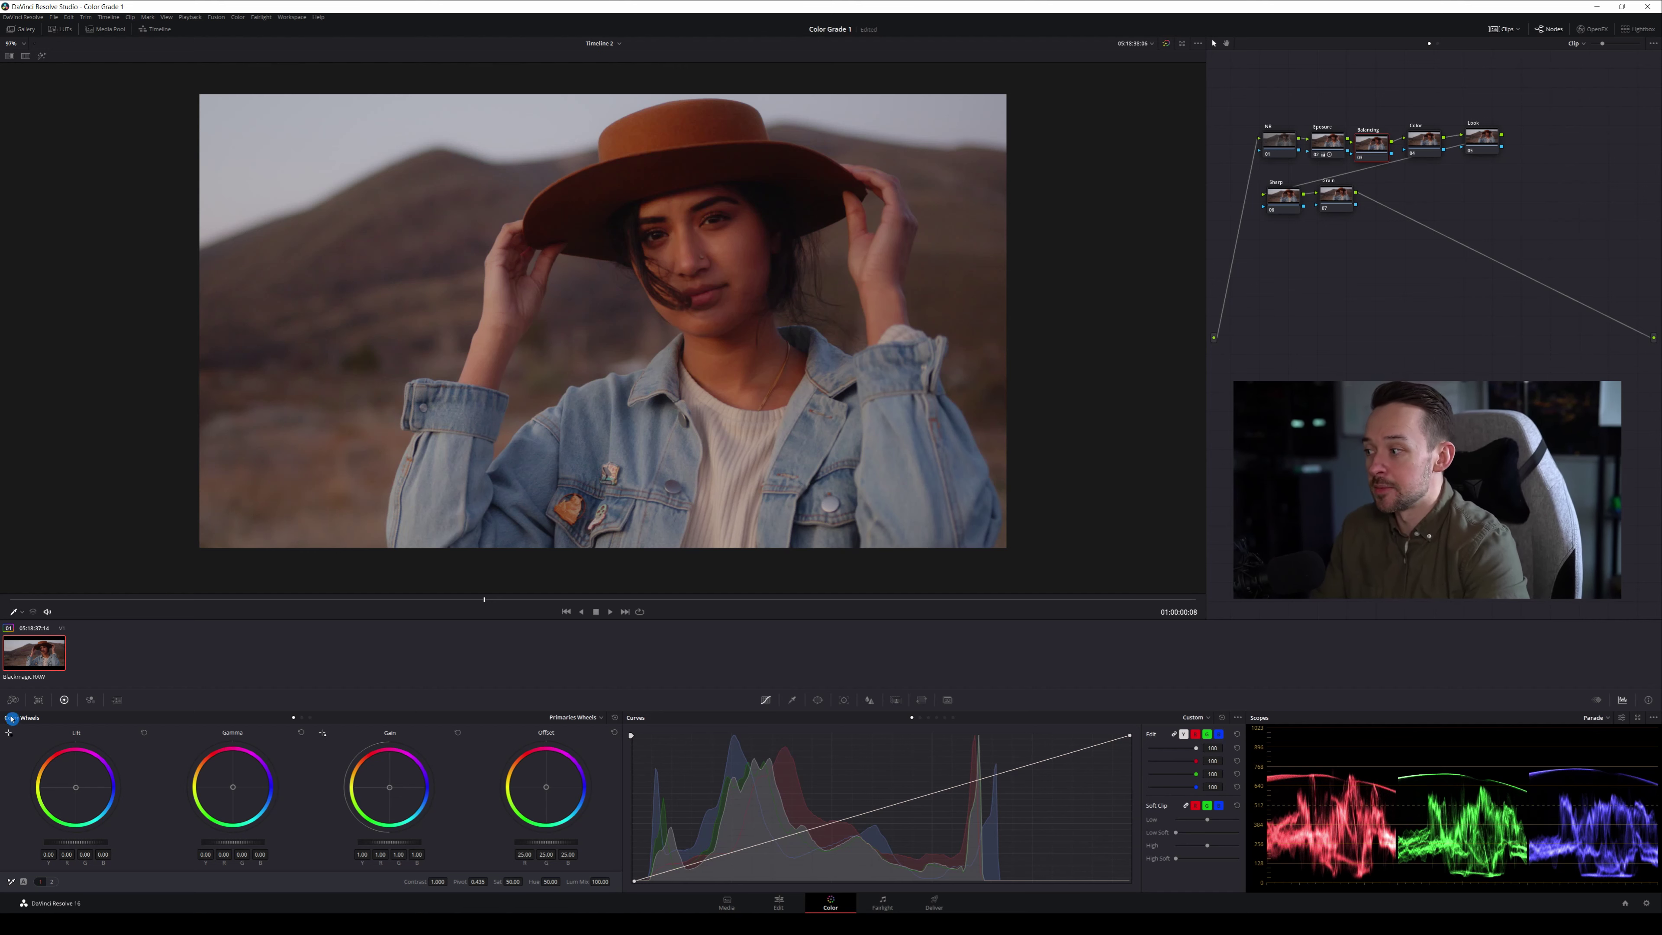
left_click(13, 699)
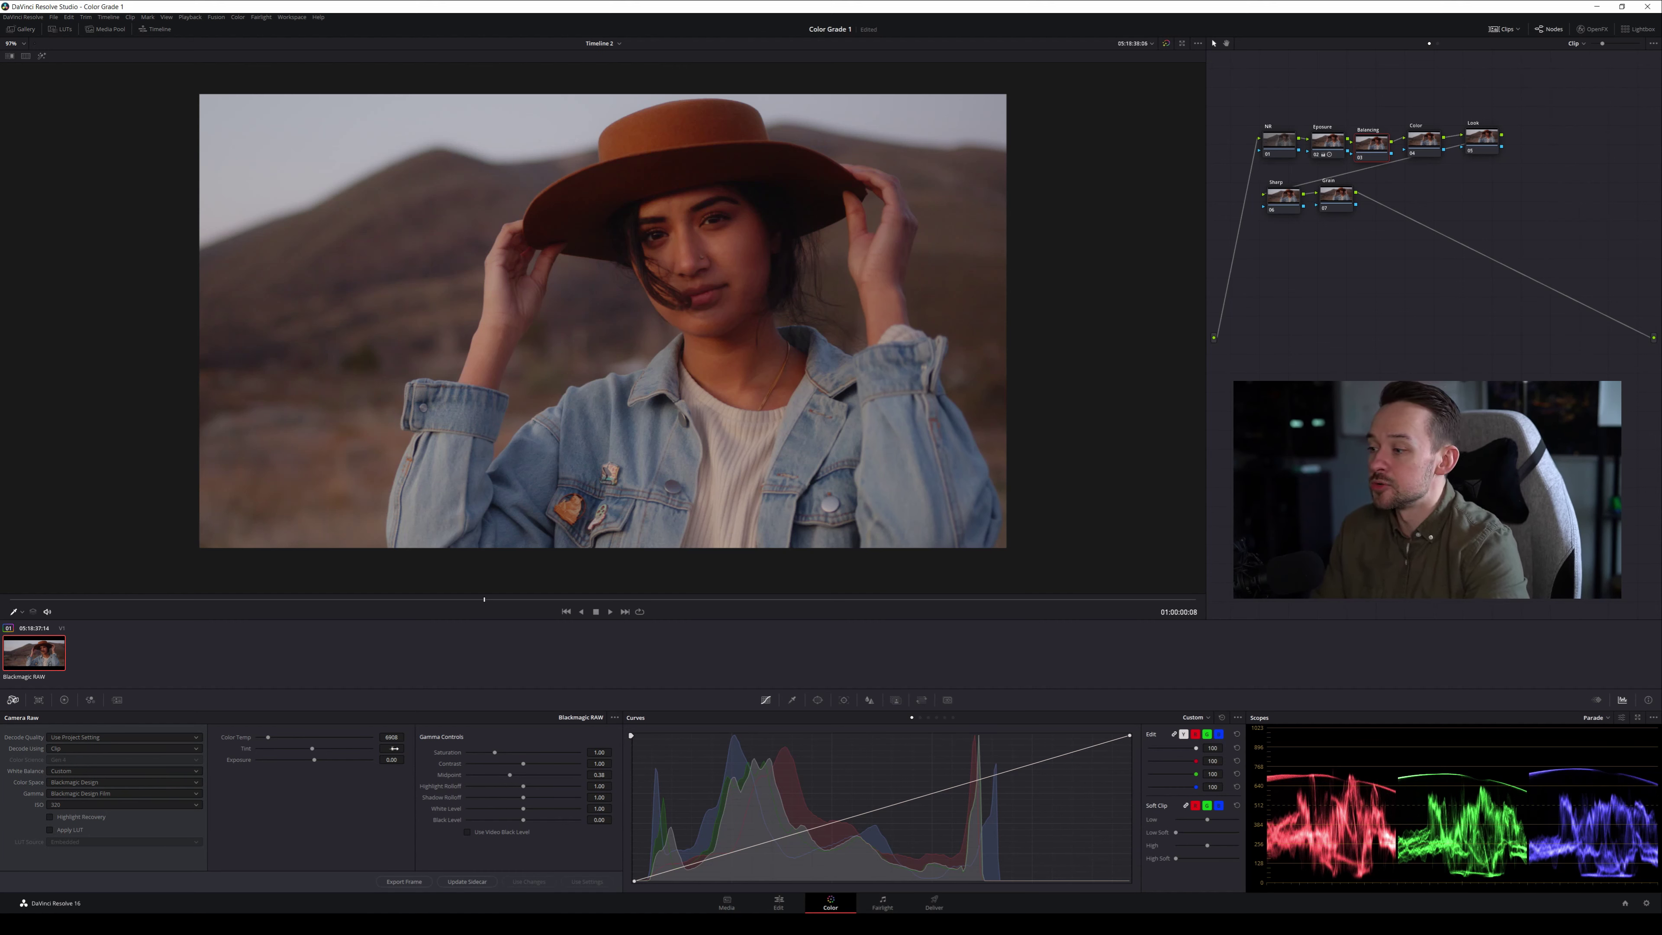
left_click_drag(406, 748, 406, 748)
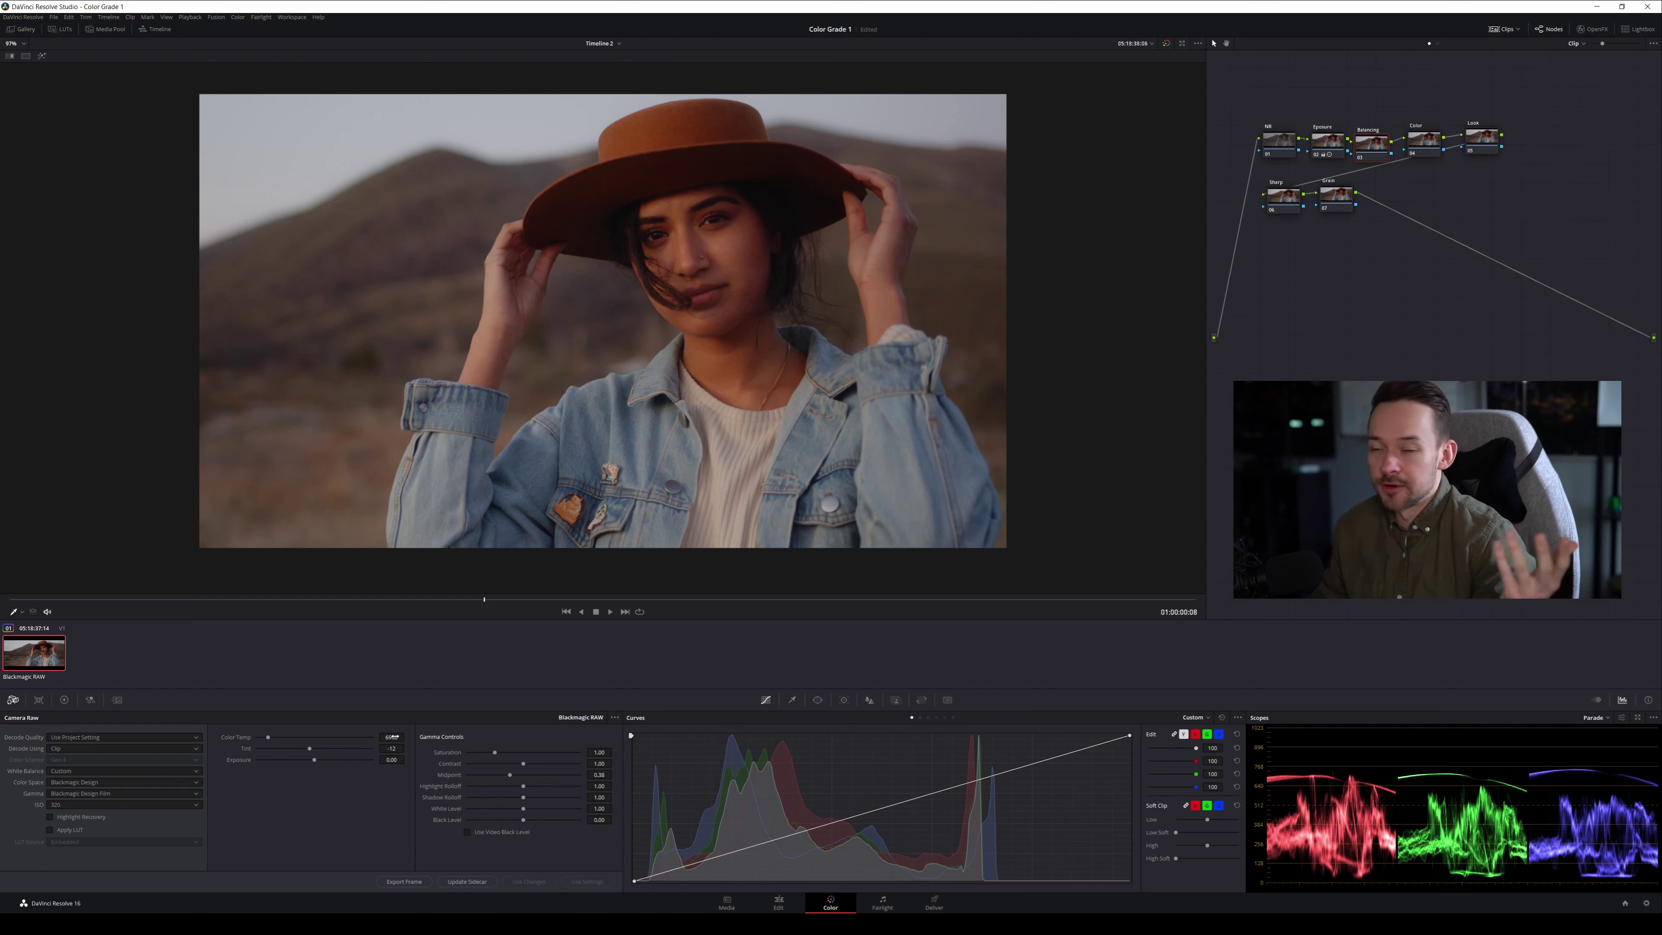
left_click(71, 705)
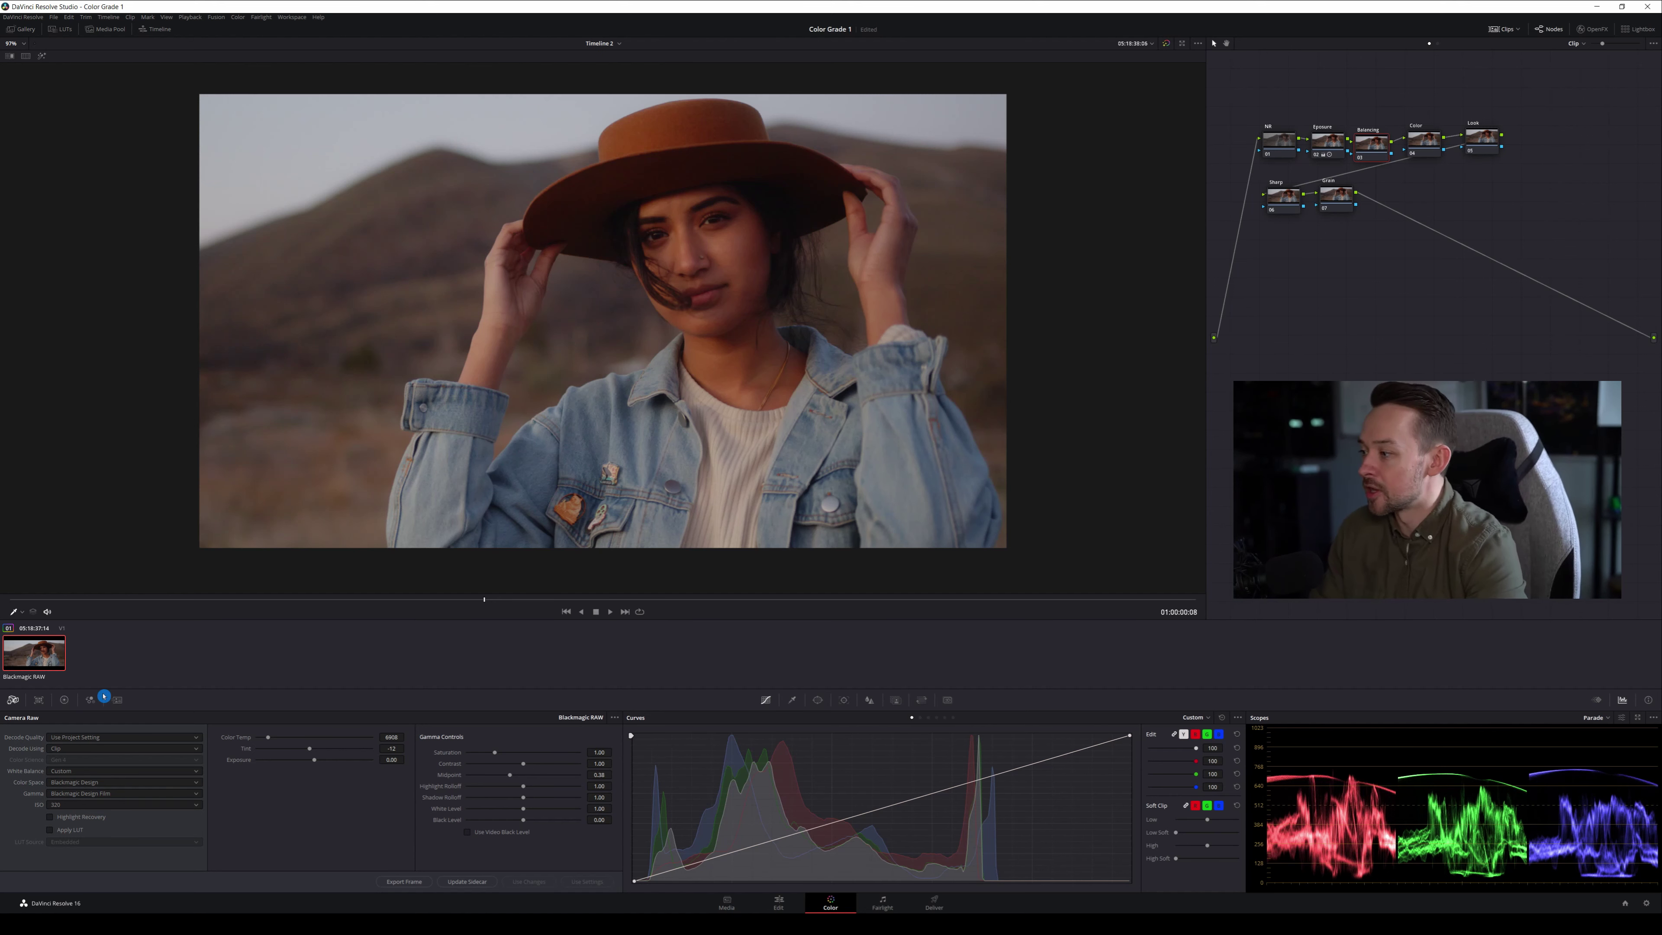
Return to the Color Wheels and set the Balancing node's Offset to 20.99, 25.29, 25.17
left_click(64, 700)
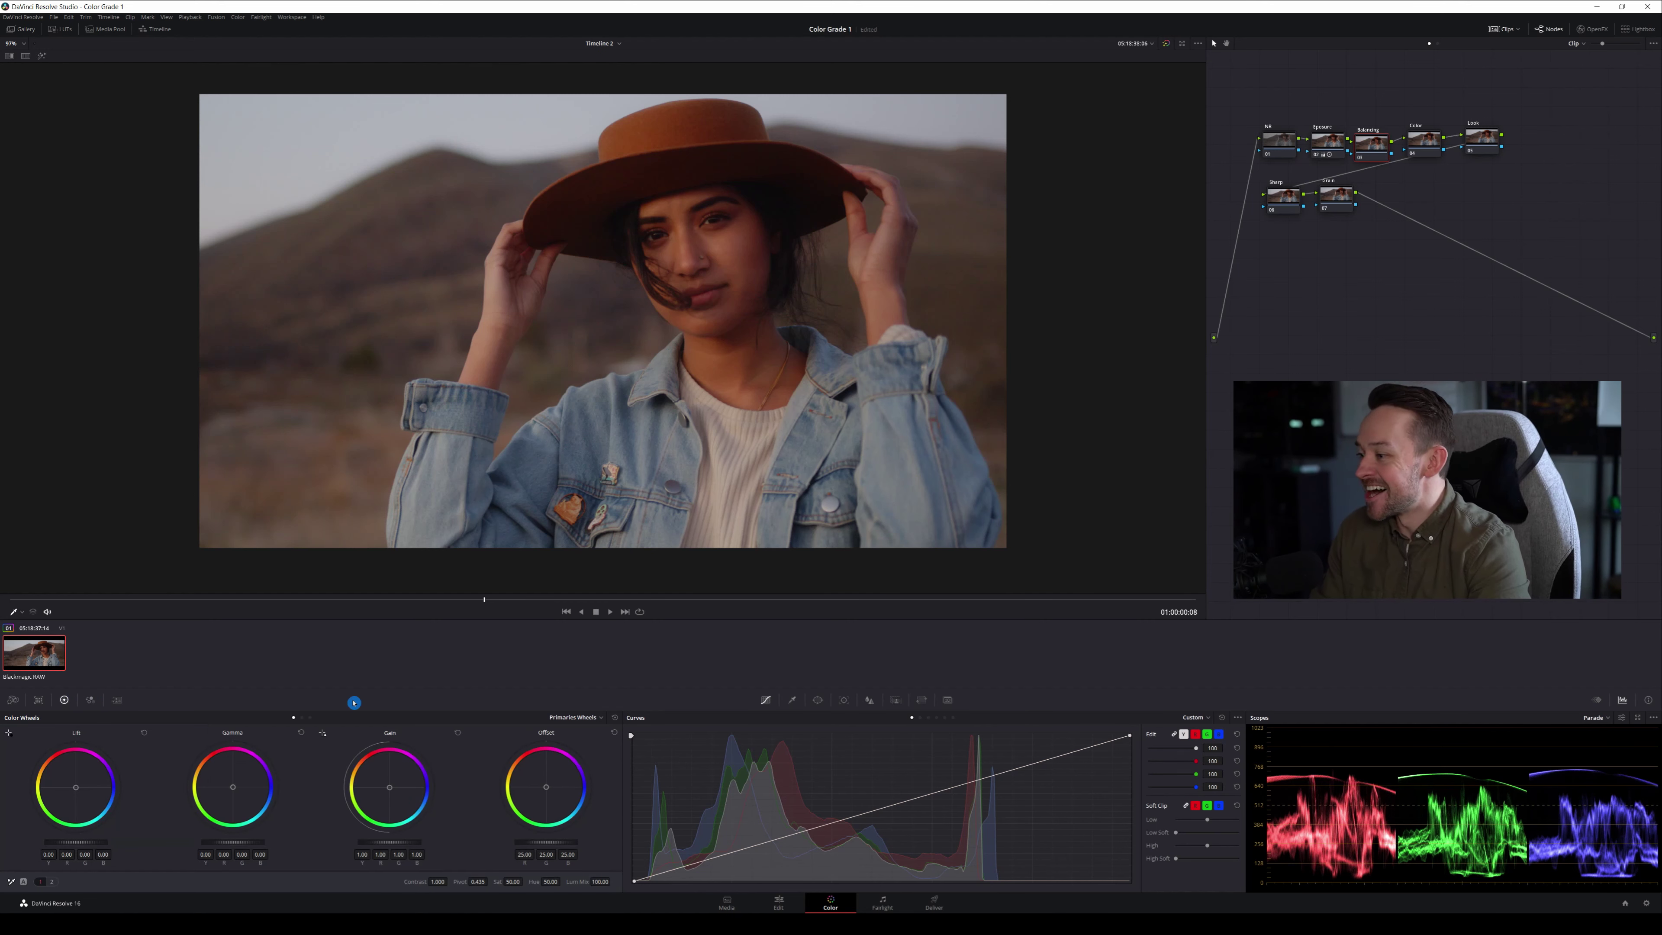
left_click_drag(547, 788, 546, 790)
double_click(547, 789)
scroll(729, 396, "down", 3)
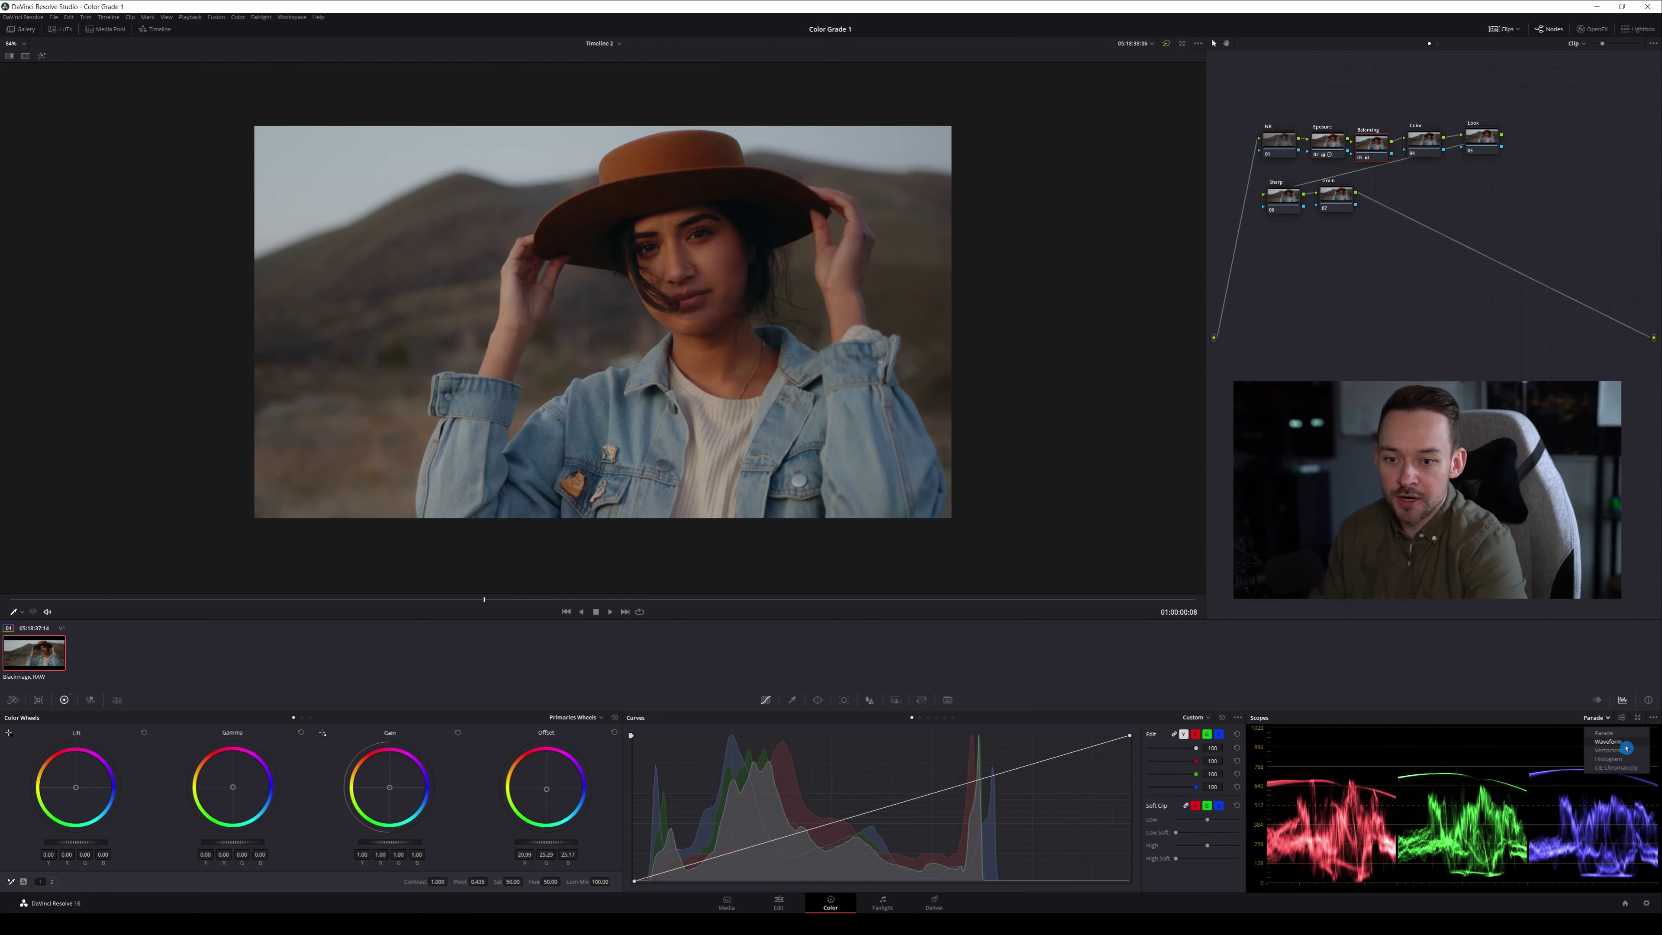
Switch the scope display to an RGB Parade
left_click(1625, 746)
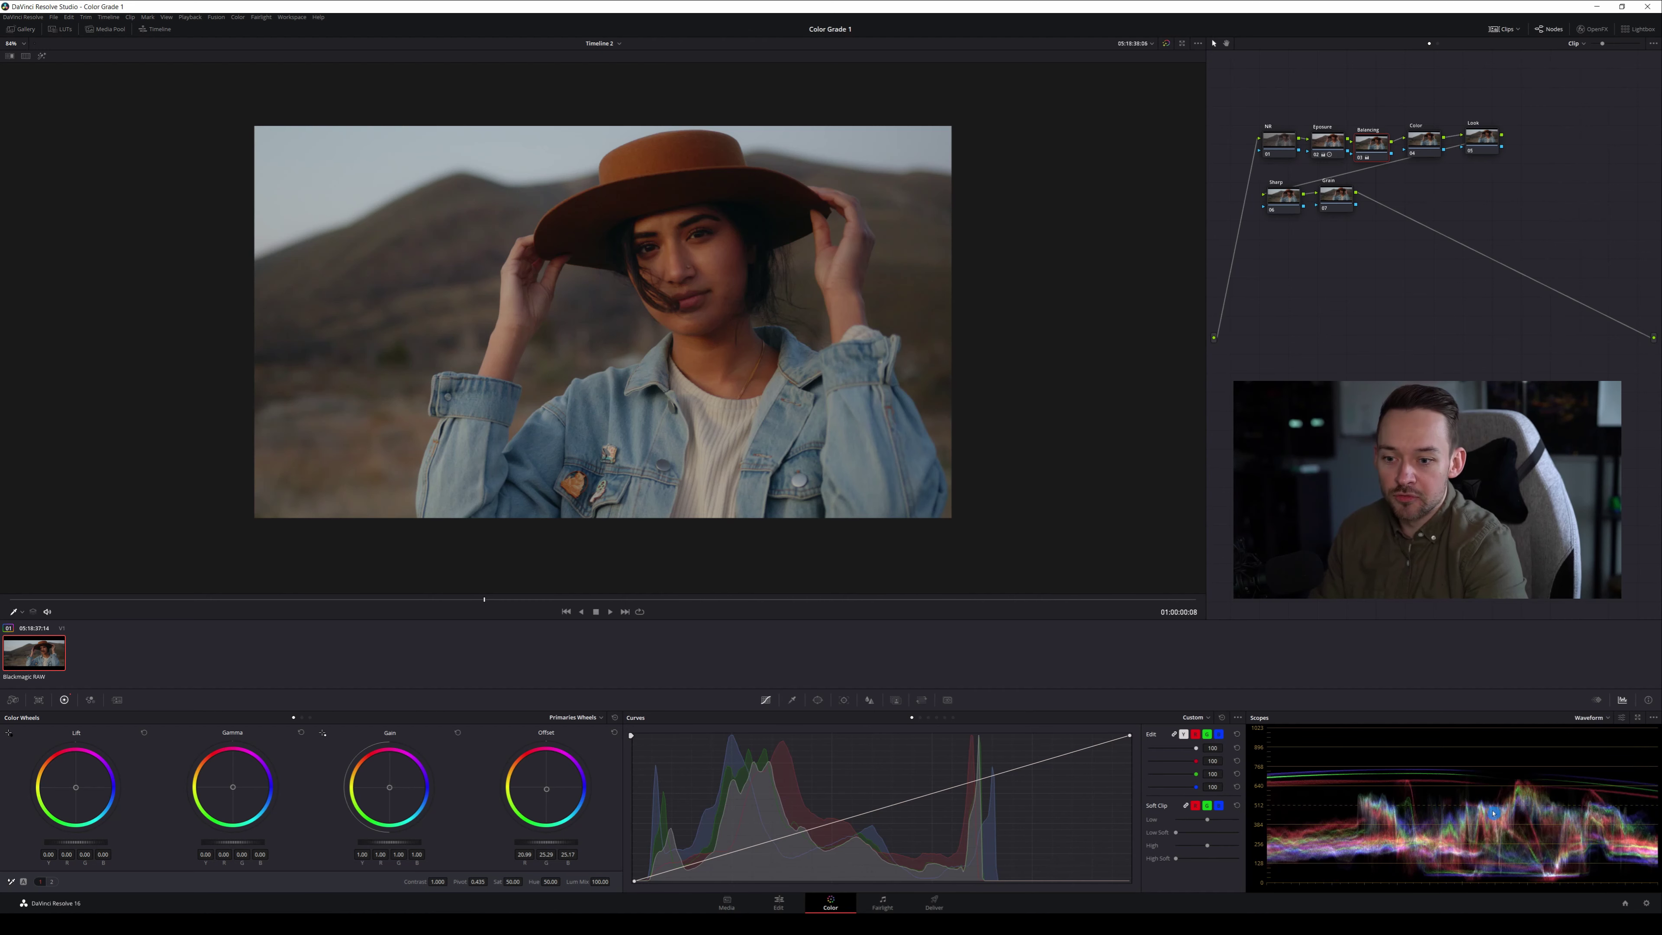
left_click(1603, 718)
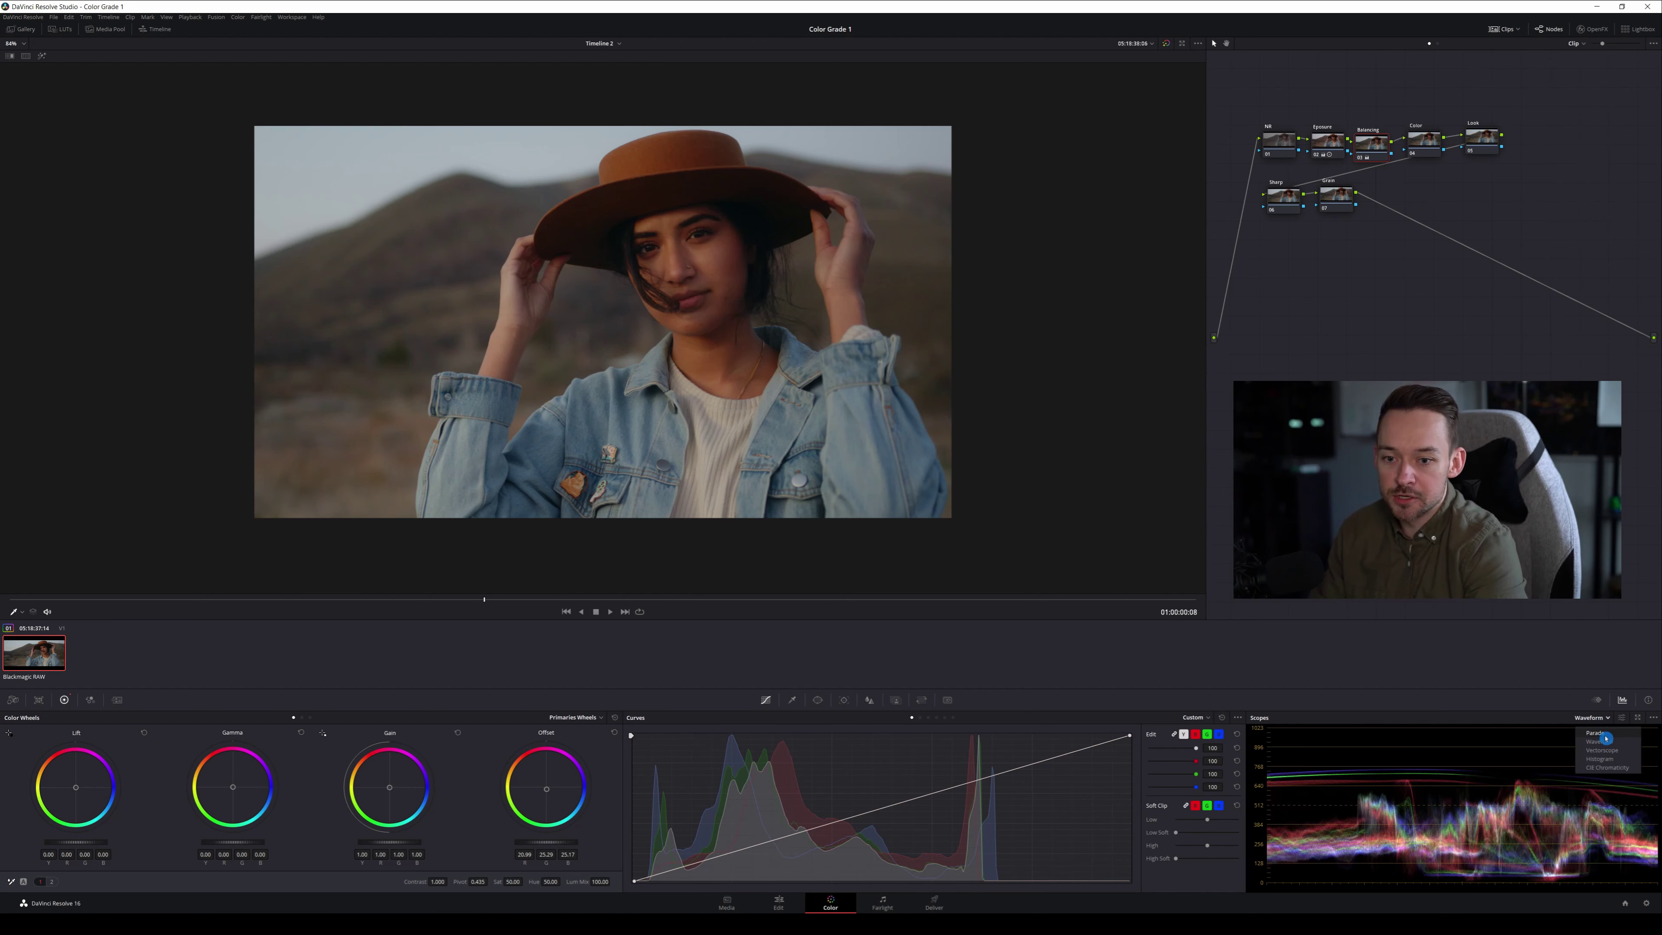
left_click(1604, 736)
scroll(780, 409, "up", 2)
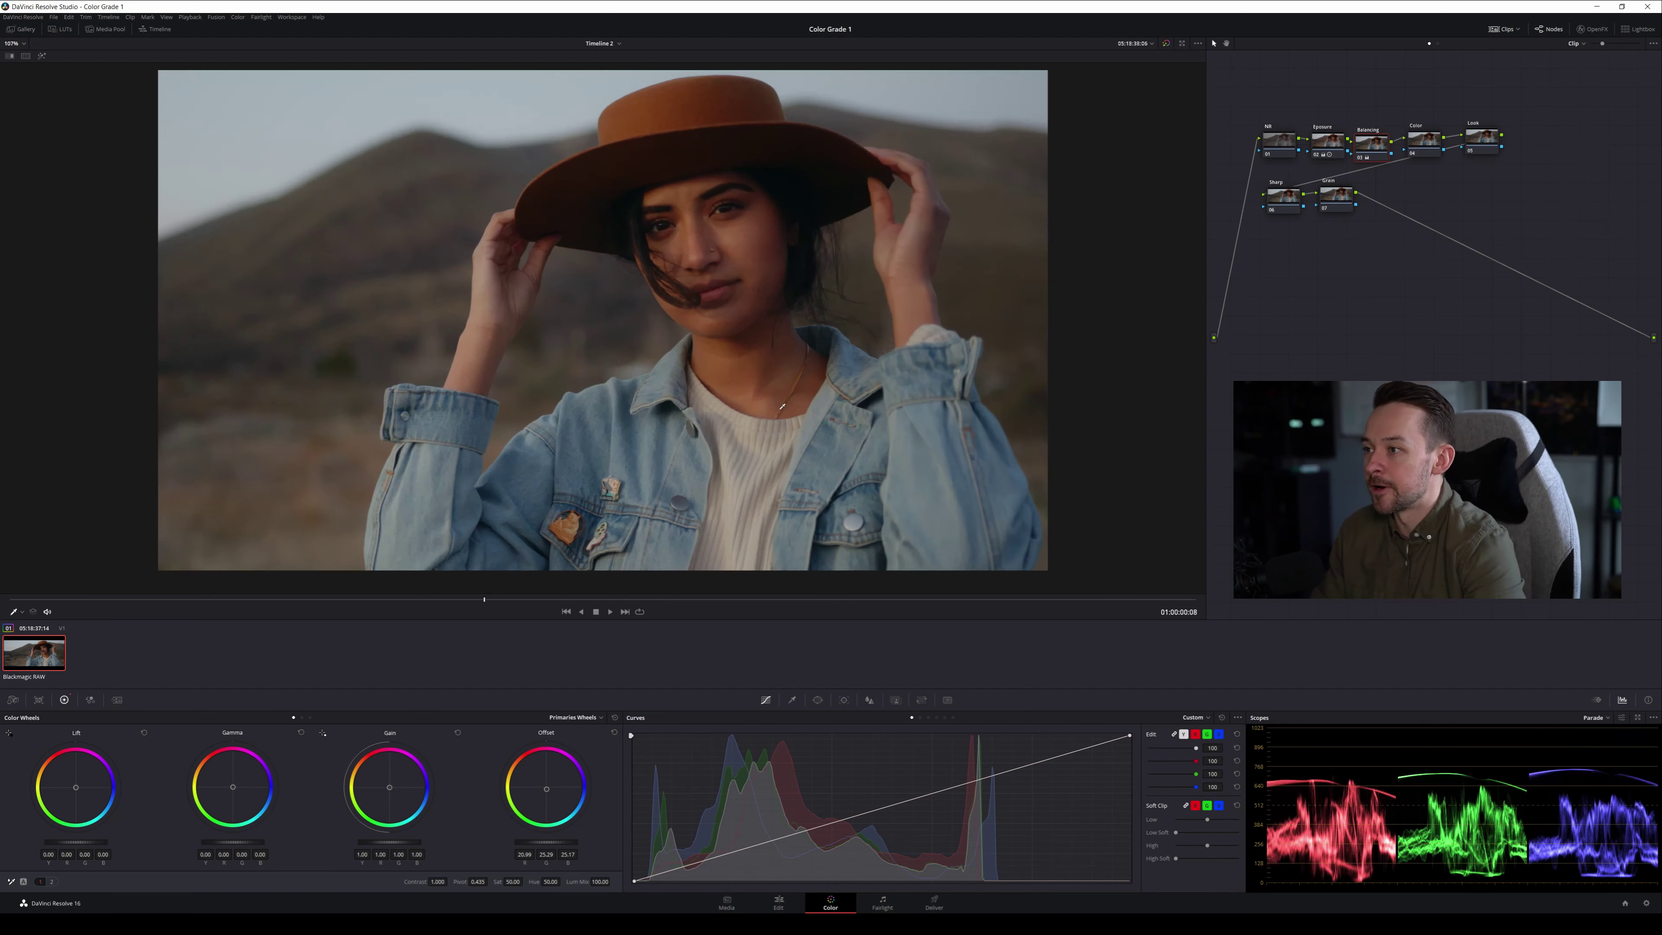
scroll(799, 288, "down", 1)
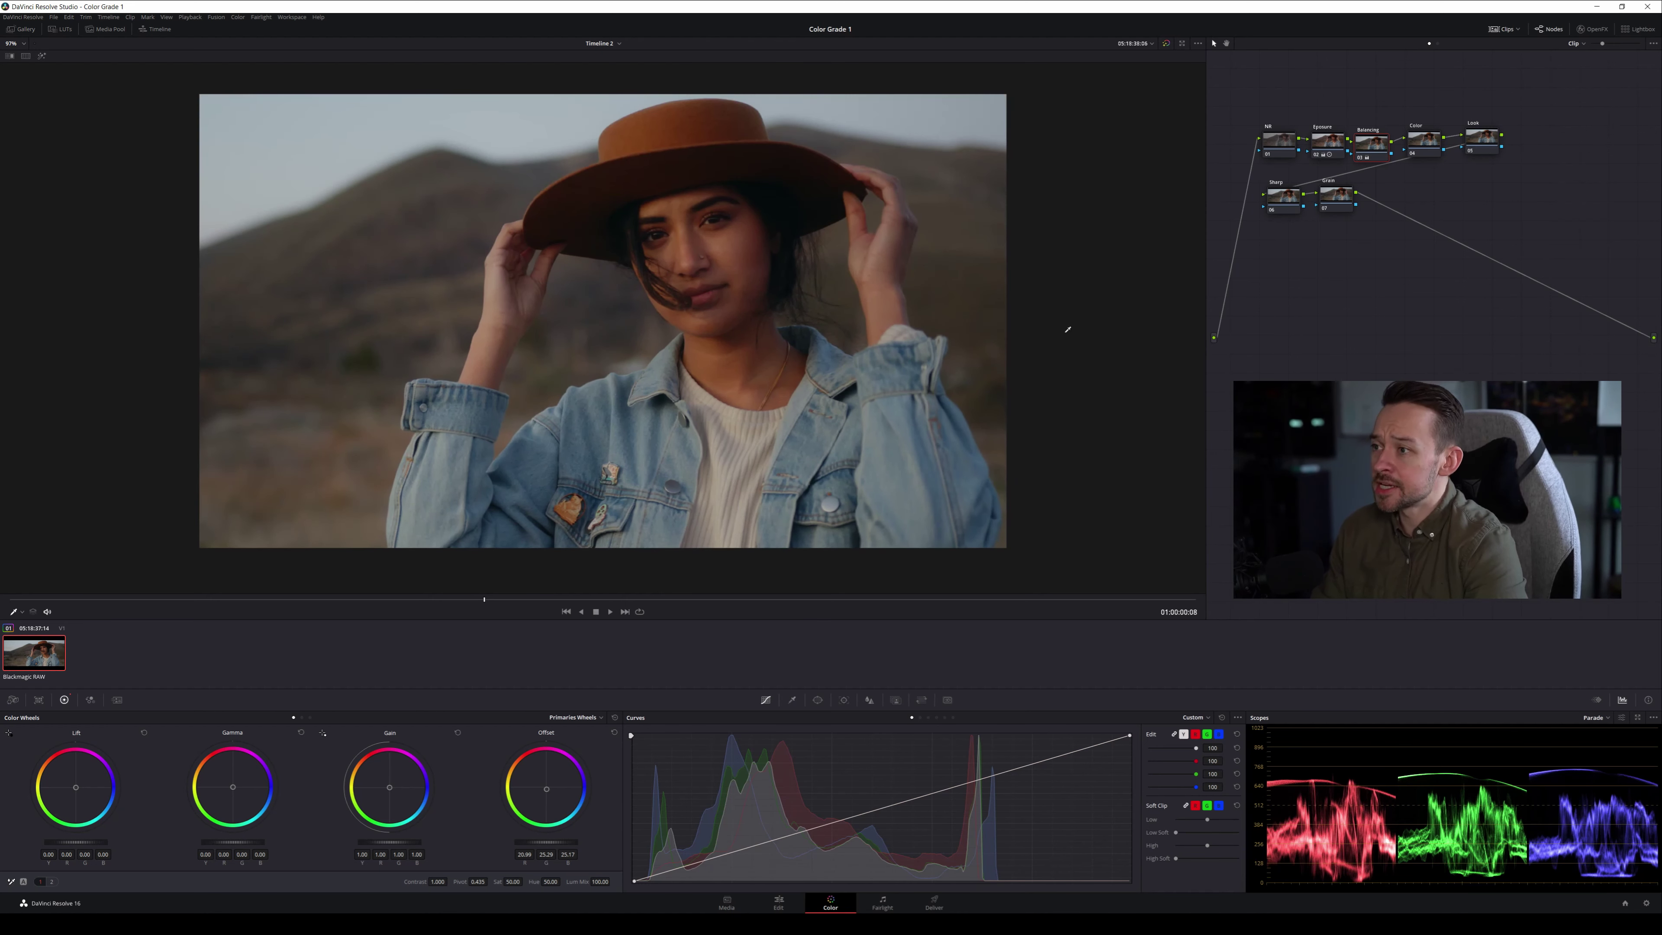
Toggle the Balancing node off and on with Ctrl+D to compare the image
key("ctrl+d")
key("ctrl+d")
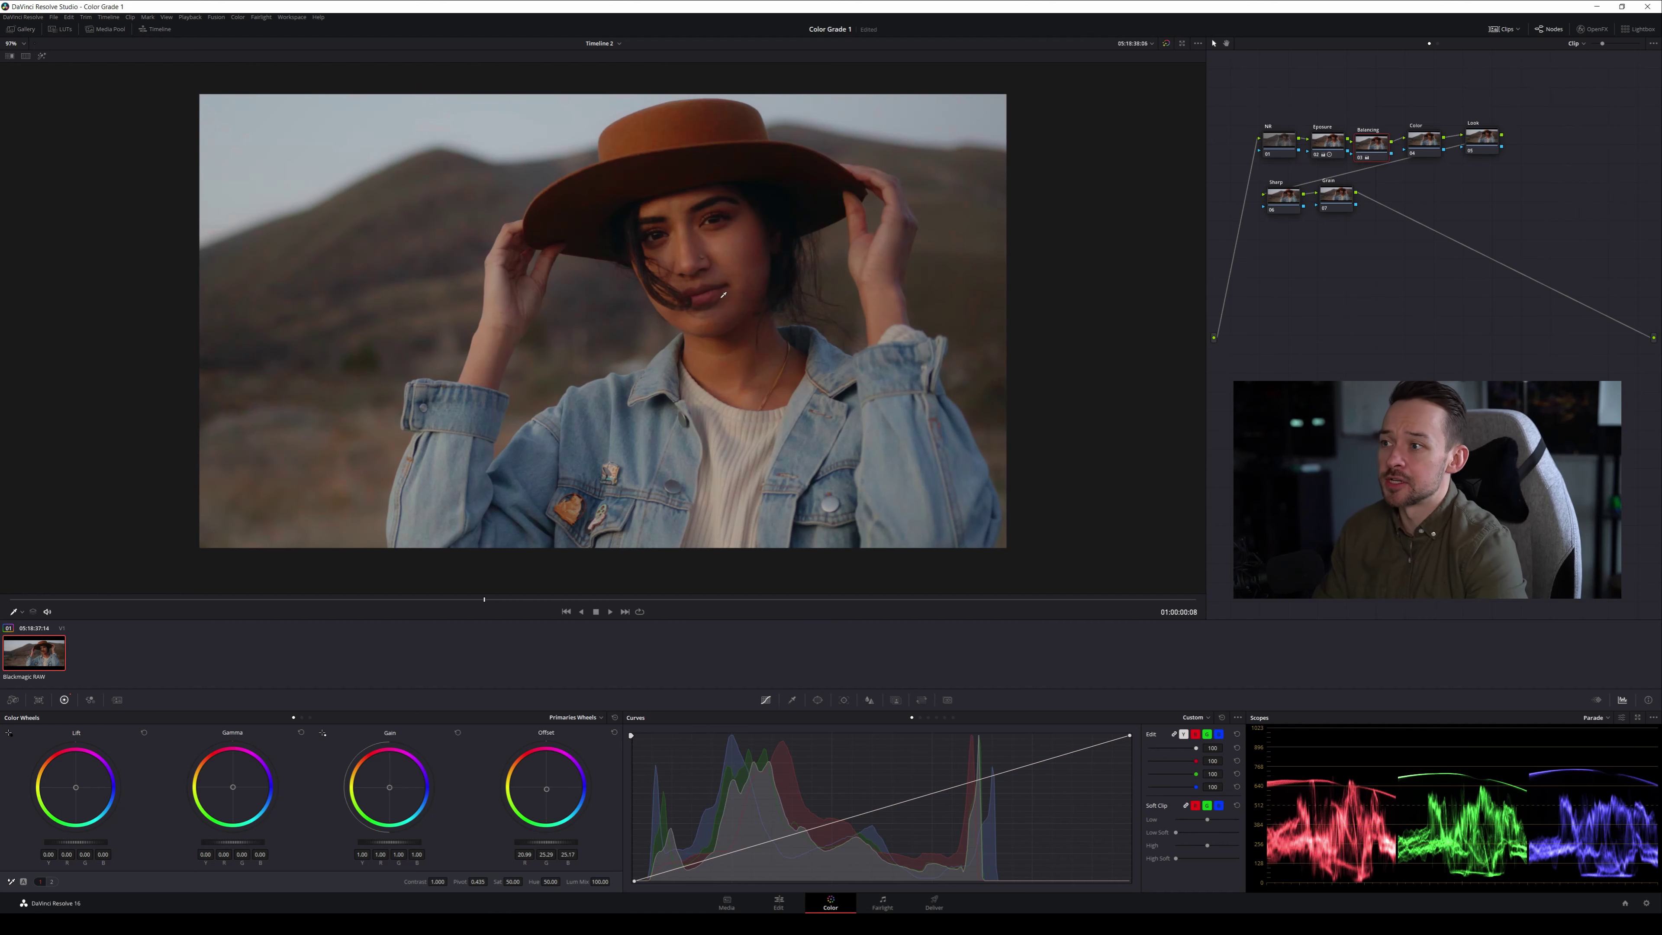
key("ctrl+d")
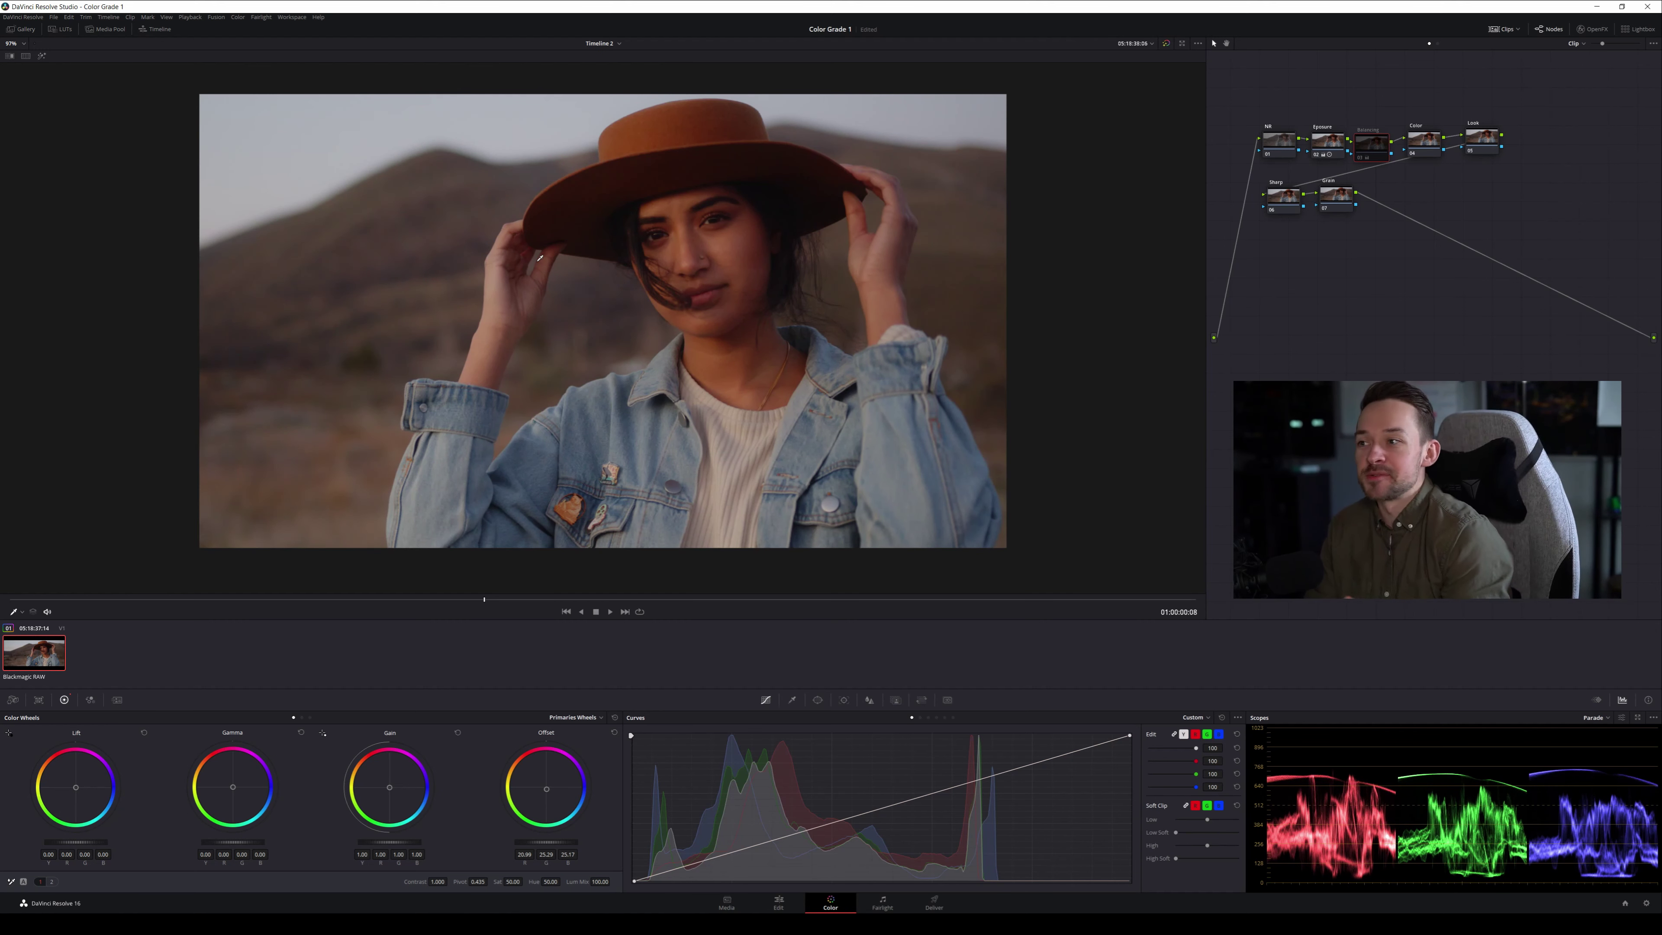
key("ctrl+d")
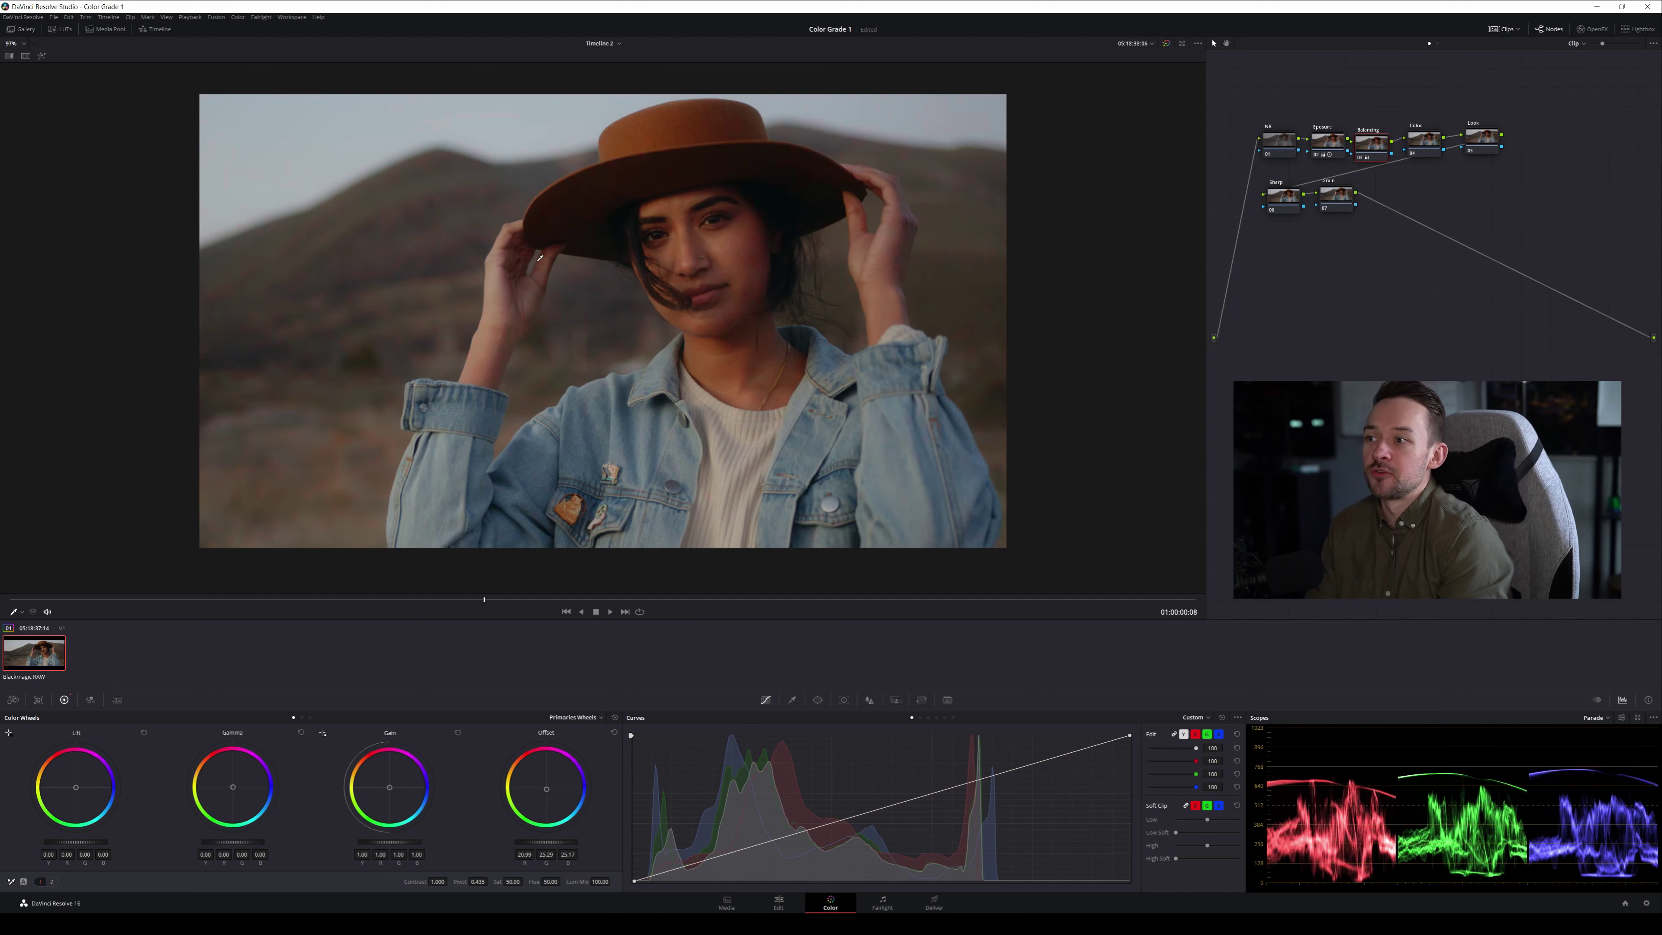
key("ctrl+d")
key("ctrl+d")
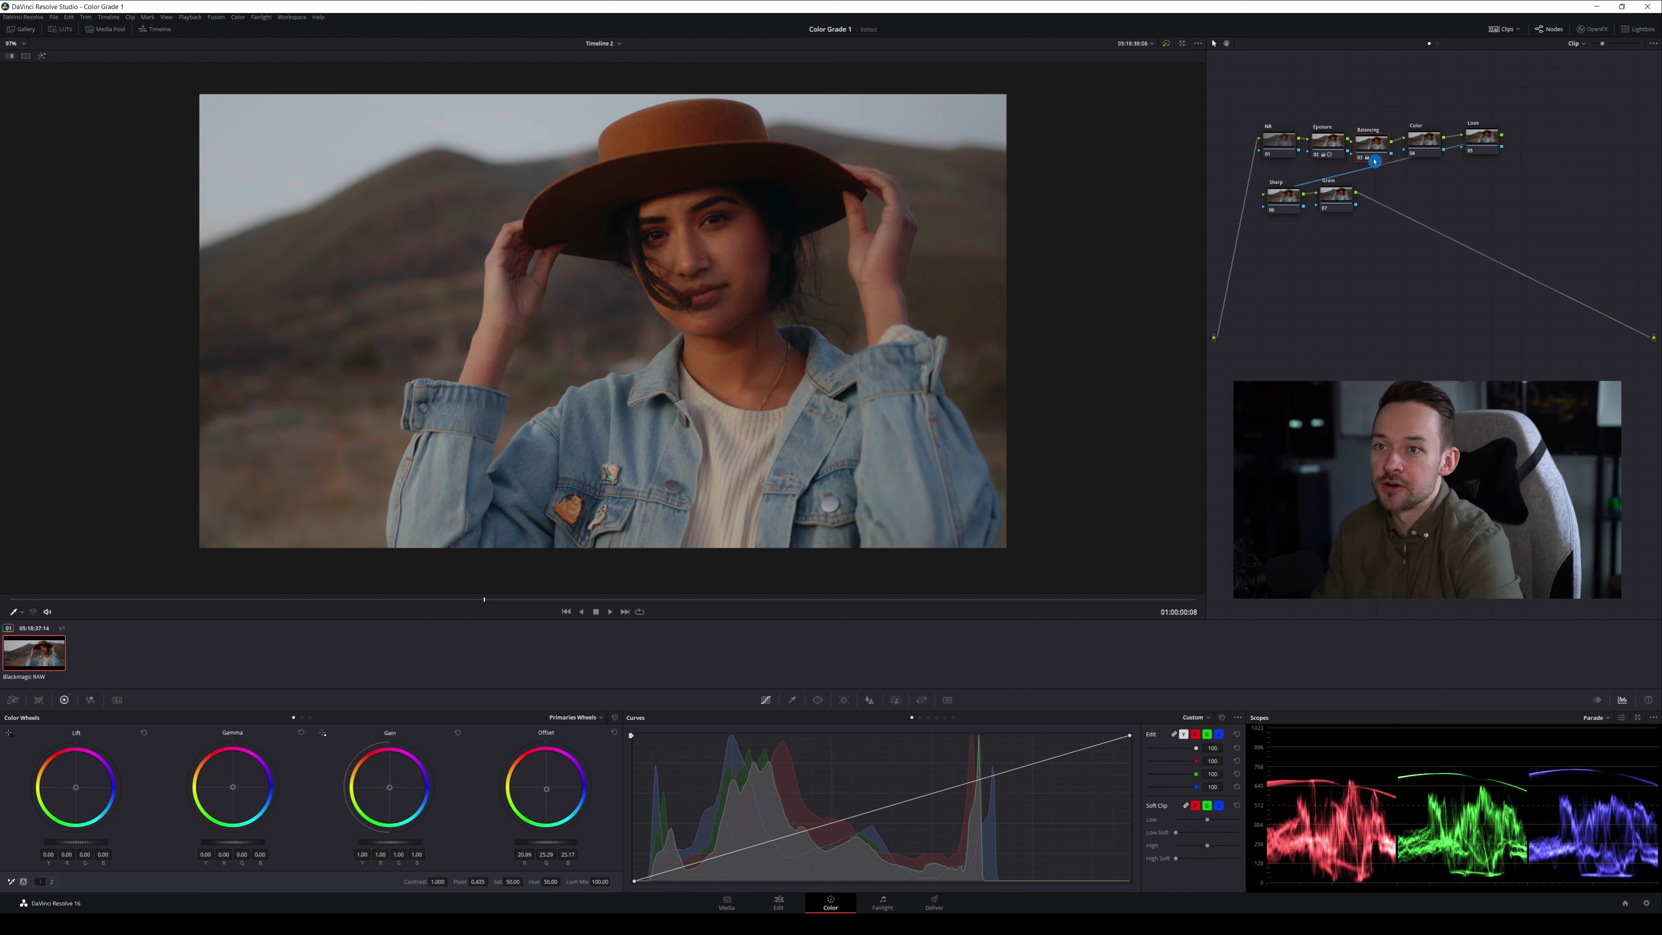
Select the Color node and apply the favourite LUT from the LUTs panel's Favorites
left_click_drag(1372, 149, 1407, 146)
left_click(1410, 144)
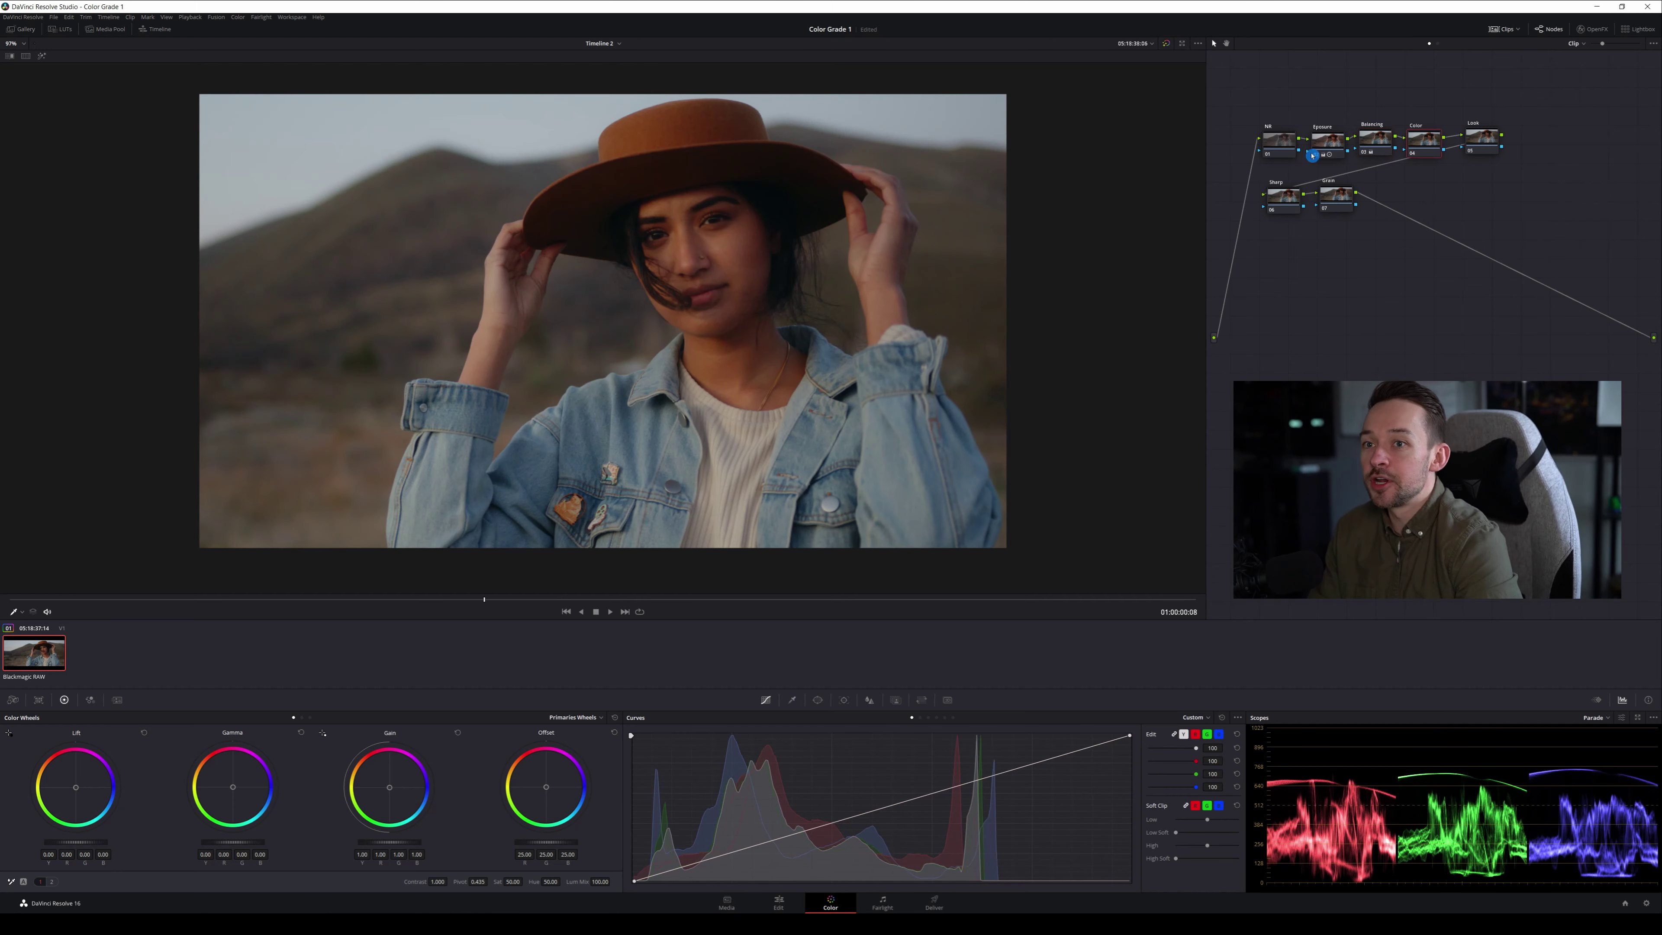
left_click(21, 29)
left_click(26, 29)
left_click(60, 29)
double_click(99, 69)
left_click(60, 29)
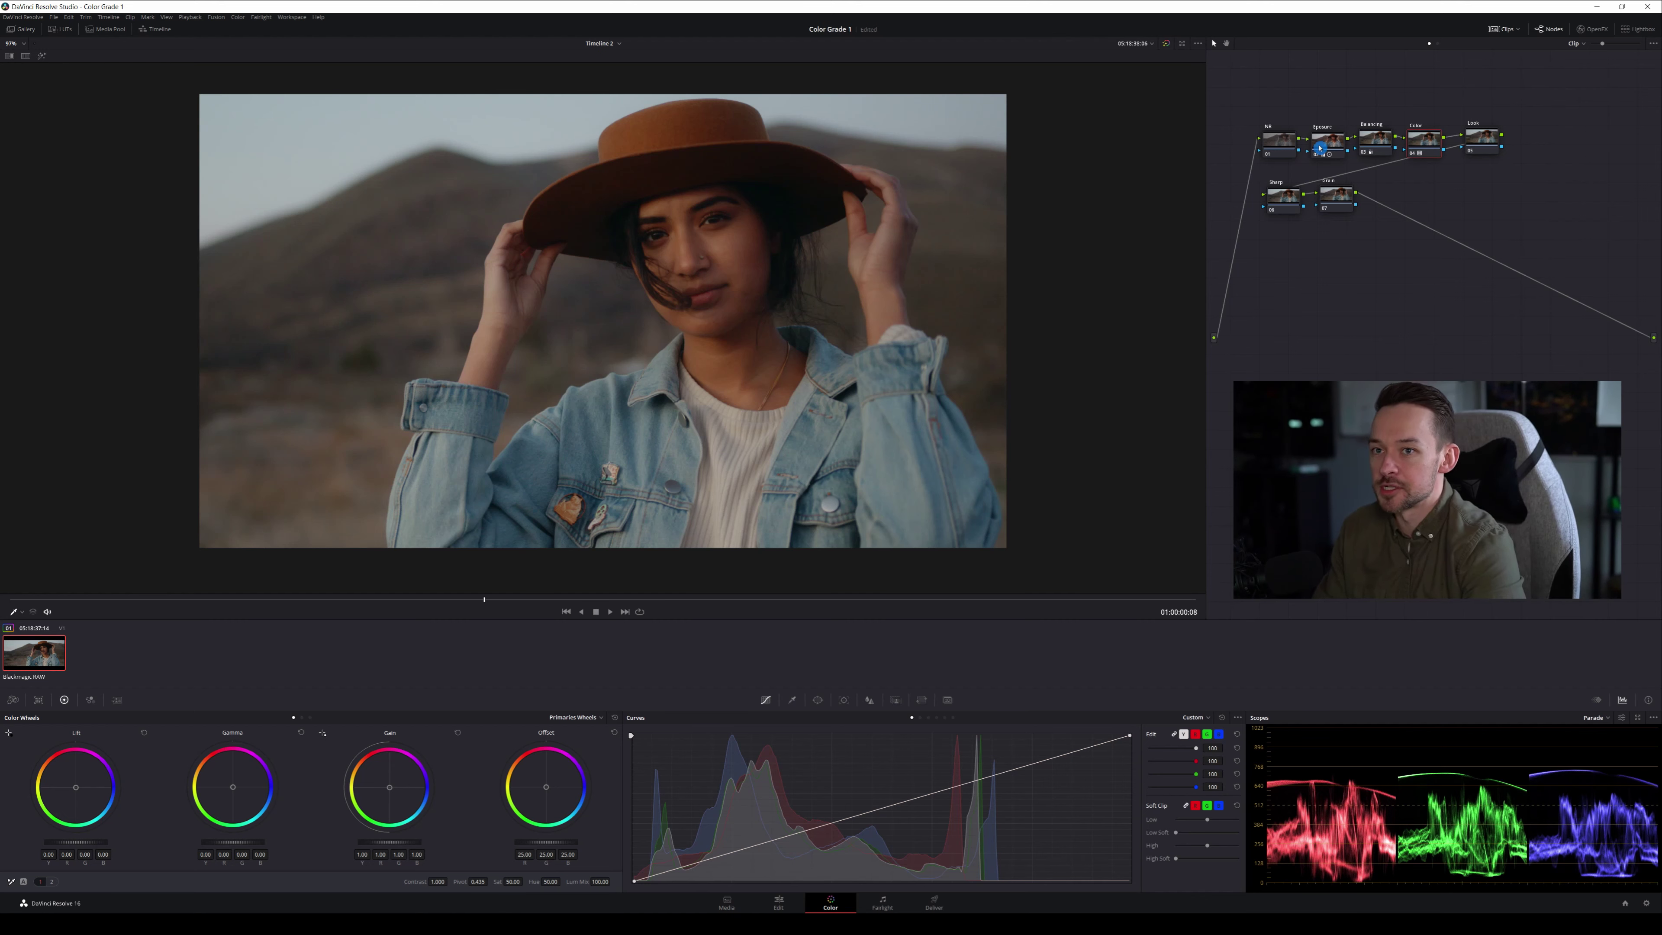
left_click_drag(1480, 137, 1467, 142)
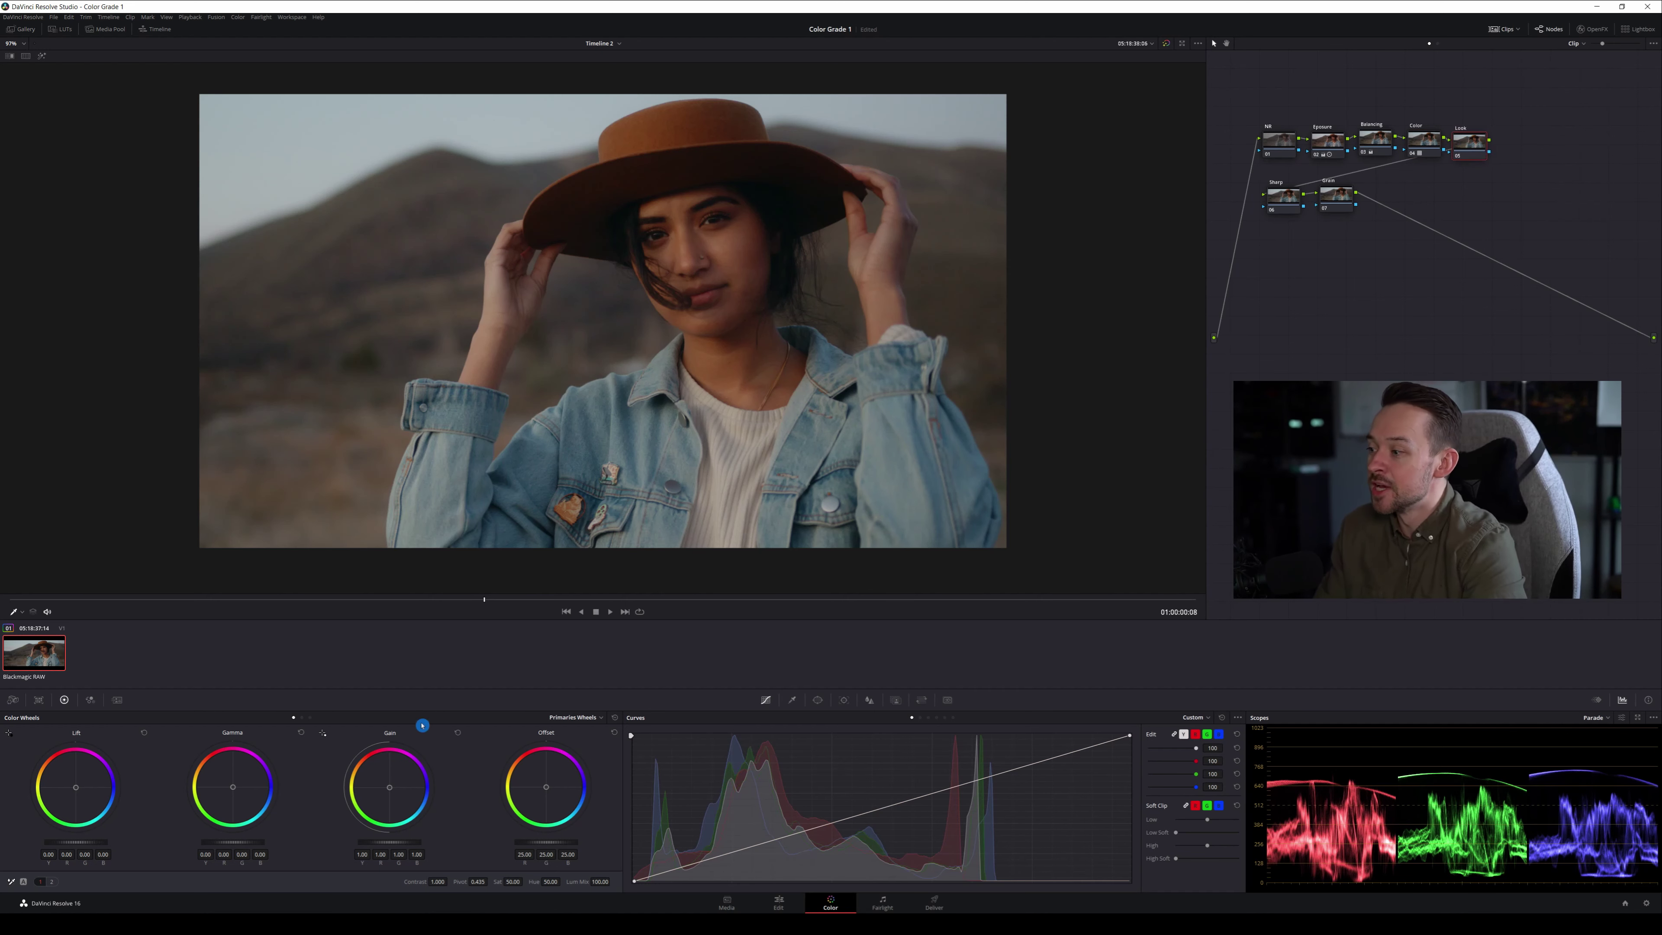
Compare the grade on and off, then warm the Look node's Gamma to about red 0.01, blue -0.02
left_click(567, 669)
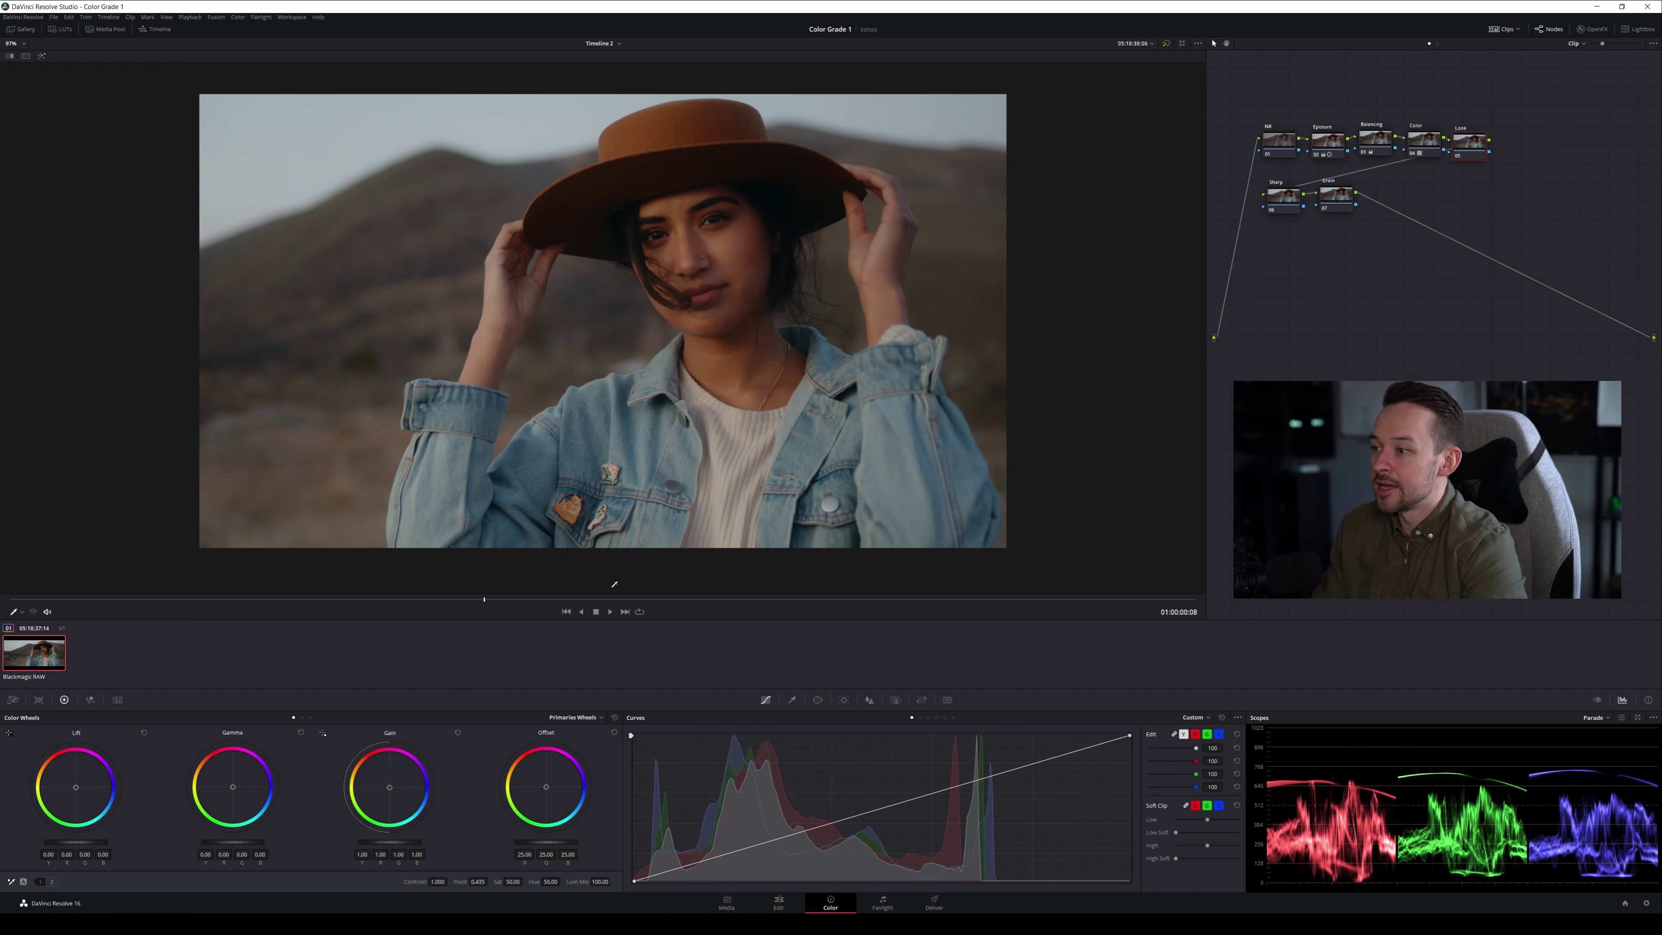
key("shift+d")
key("shift+d")
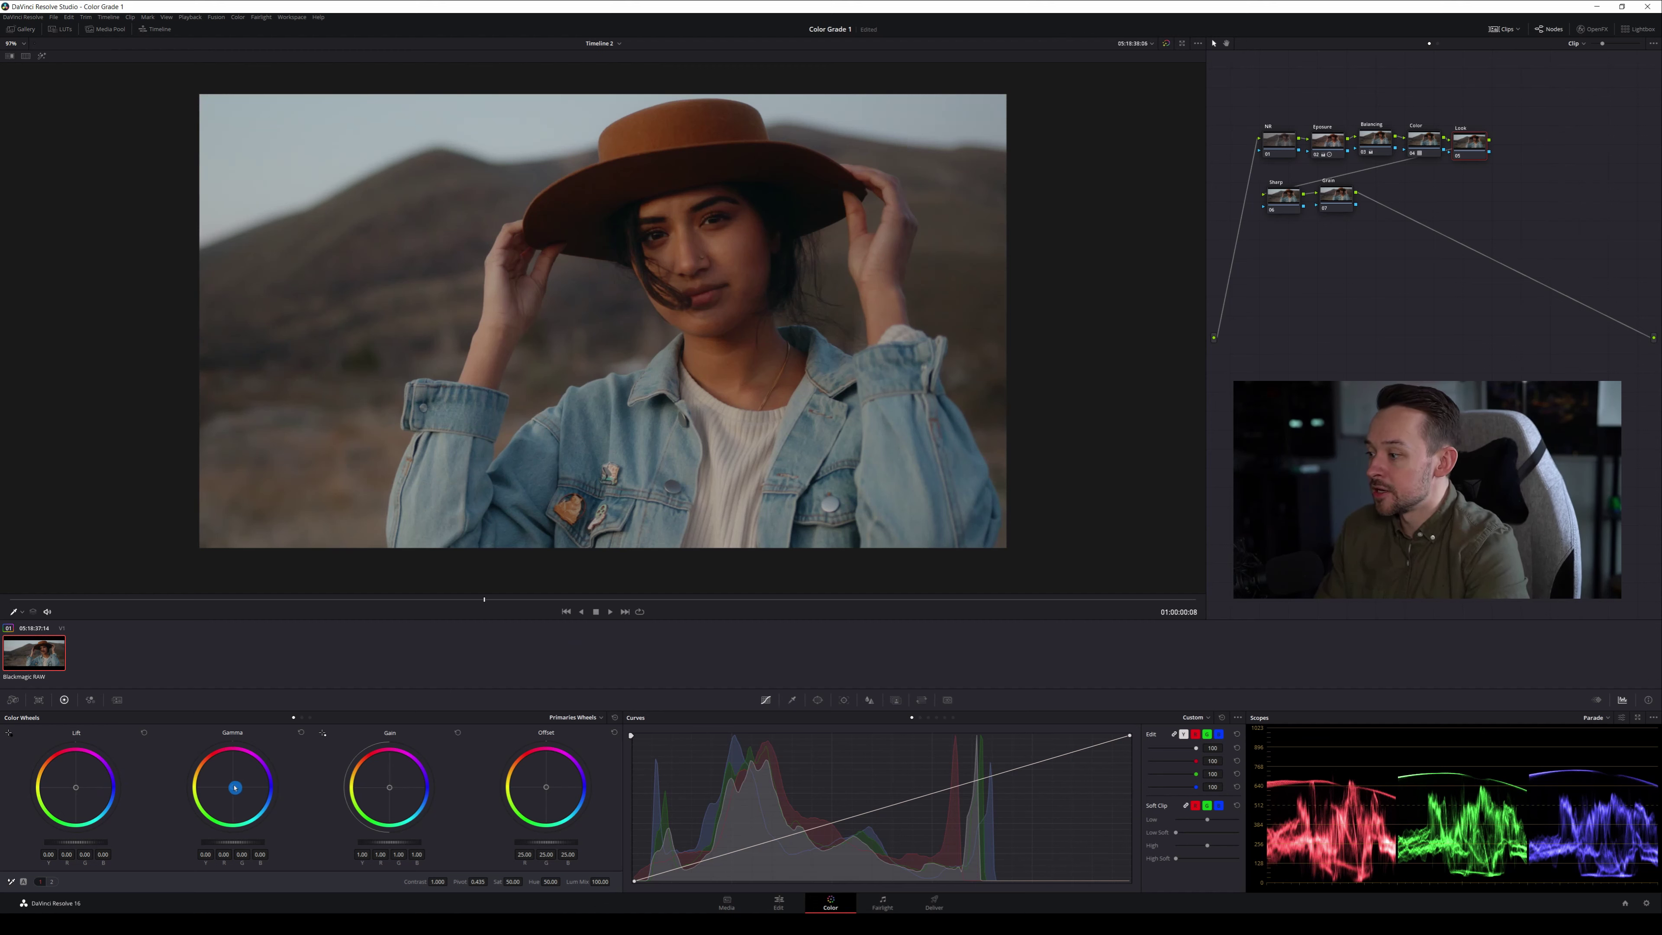
left_click_drag(232, 787, 230, 784)
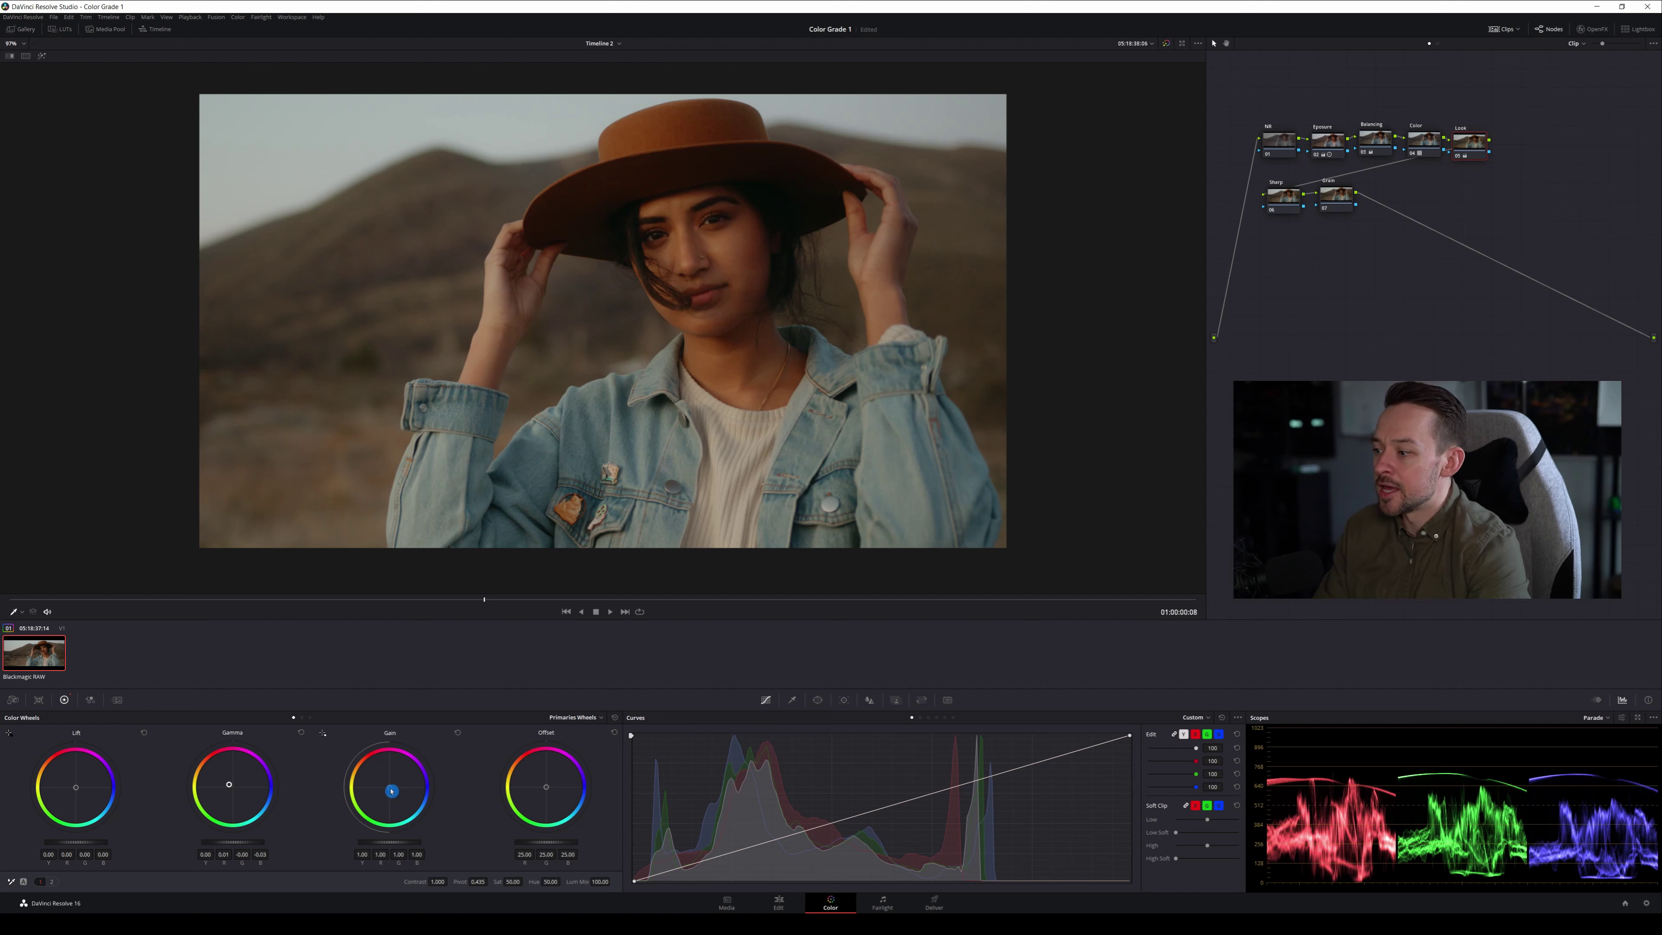
Cool the Look node's Gain toward blue (about 1.13), reducing red and green, comparing with Ctrl+D
left_click_drag(391, 790, 391, 788)
key("ctrl+d")
scroll(651, 486, "up", 1)
key("ctrl+d")
scroll(667, 432, "down", 2)
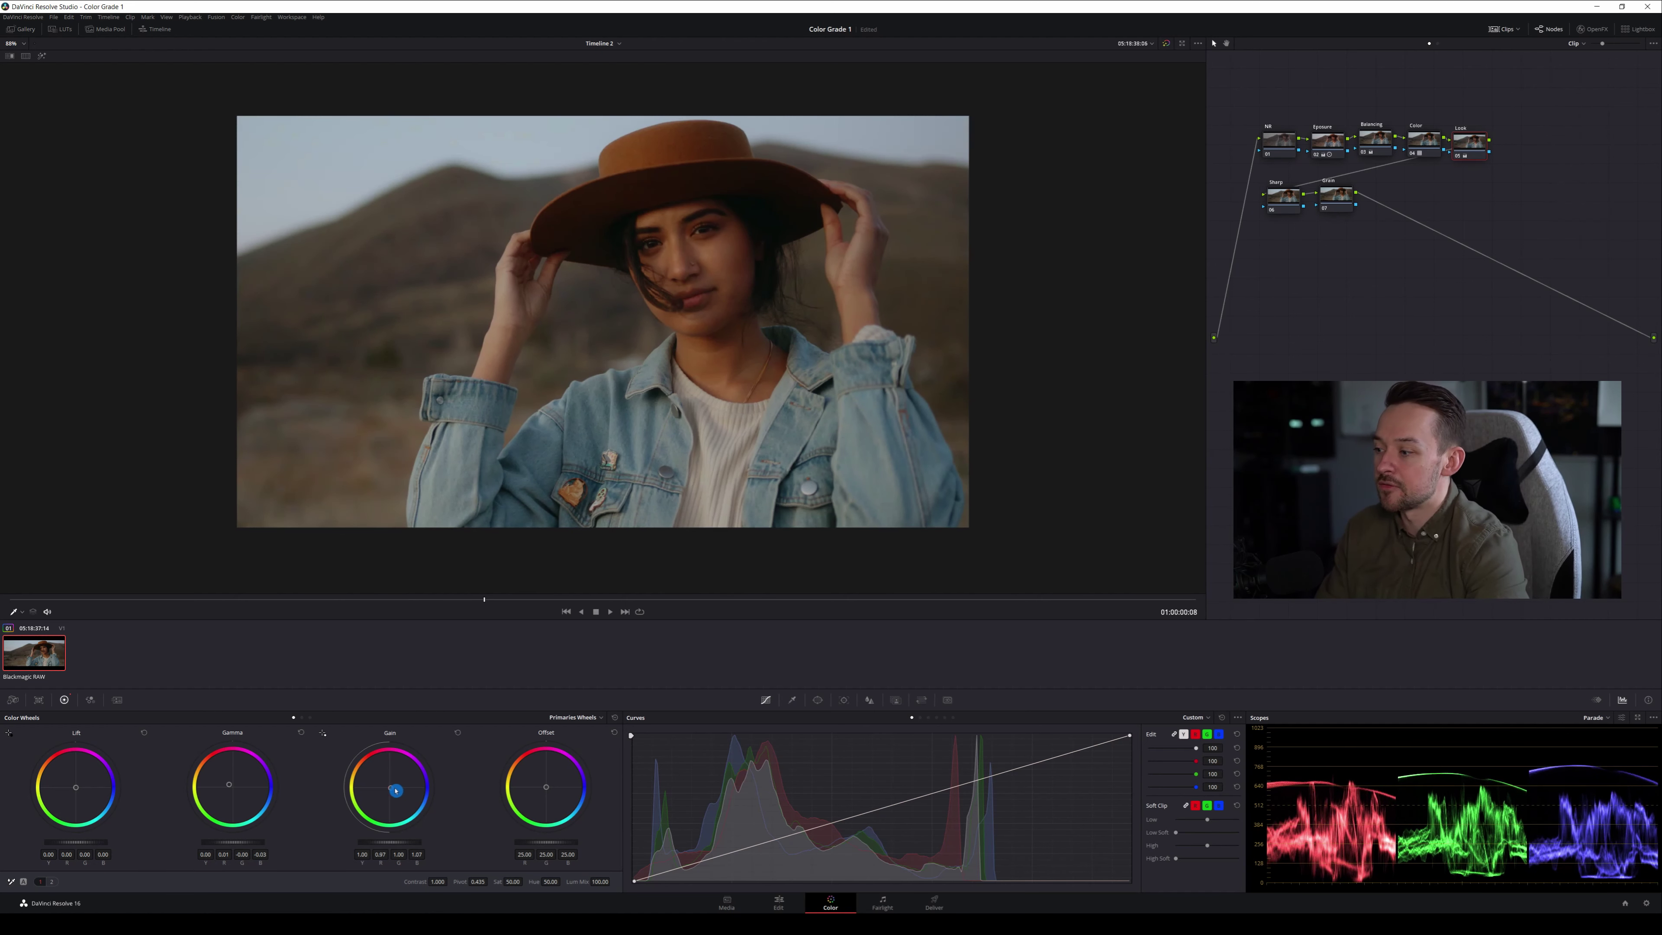
left_click_drag(390, 786, 391, 788)
left_click_drag(229, 785, 229, 784)
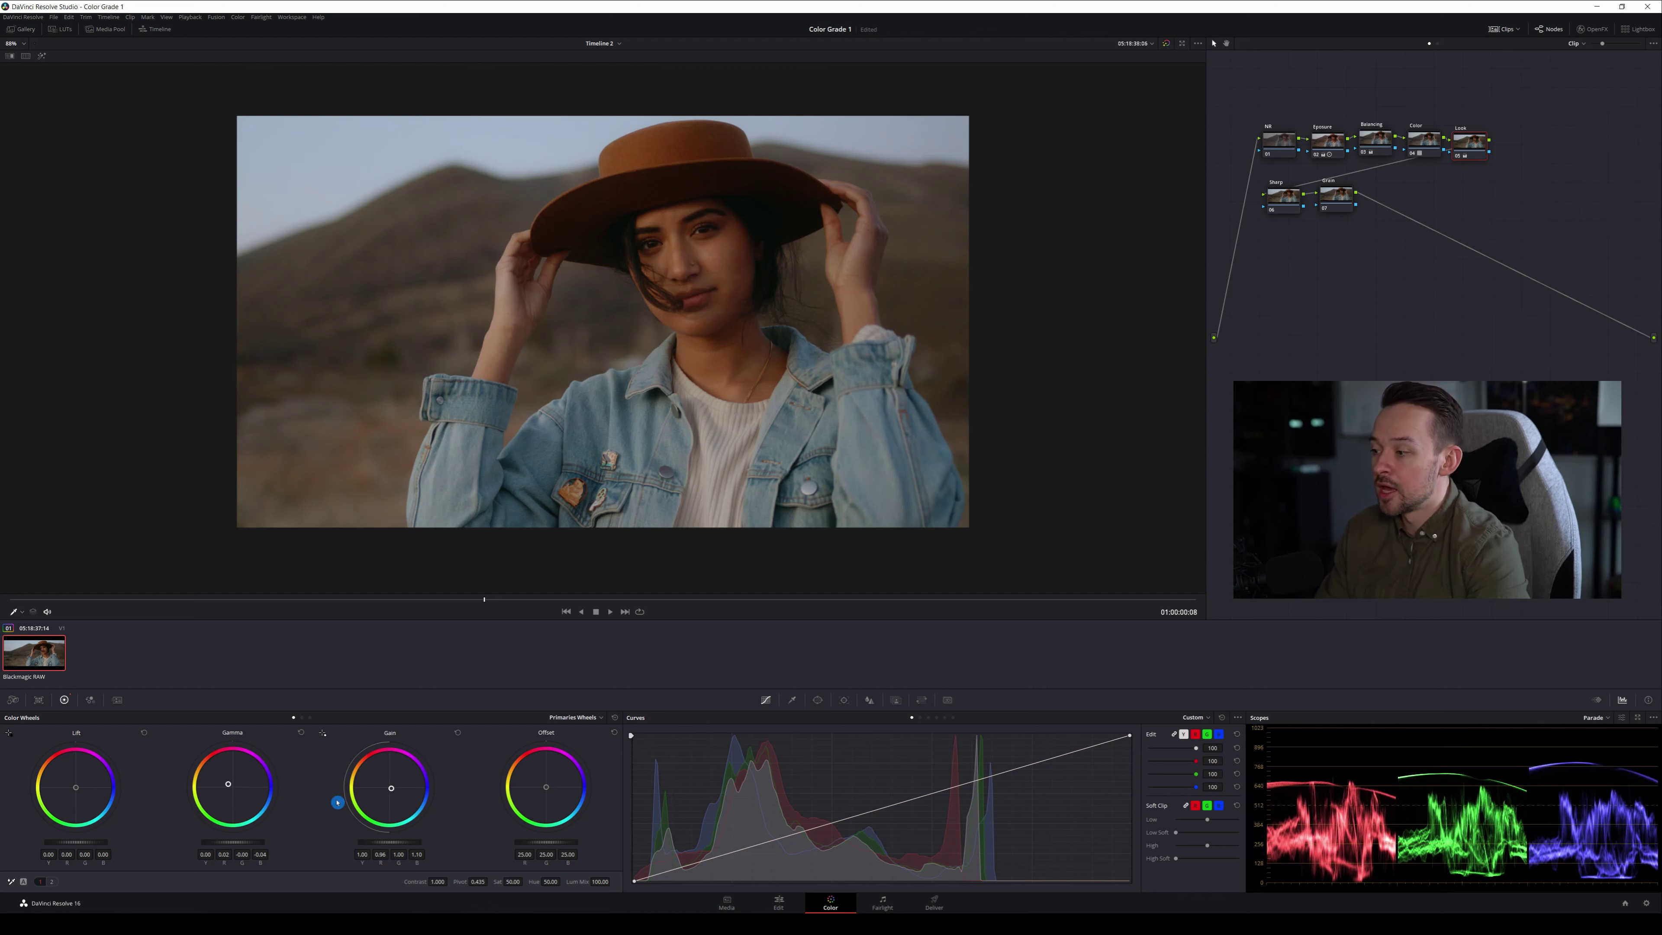
left_click(322, 781)
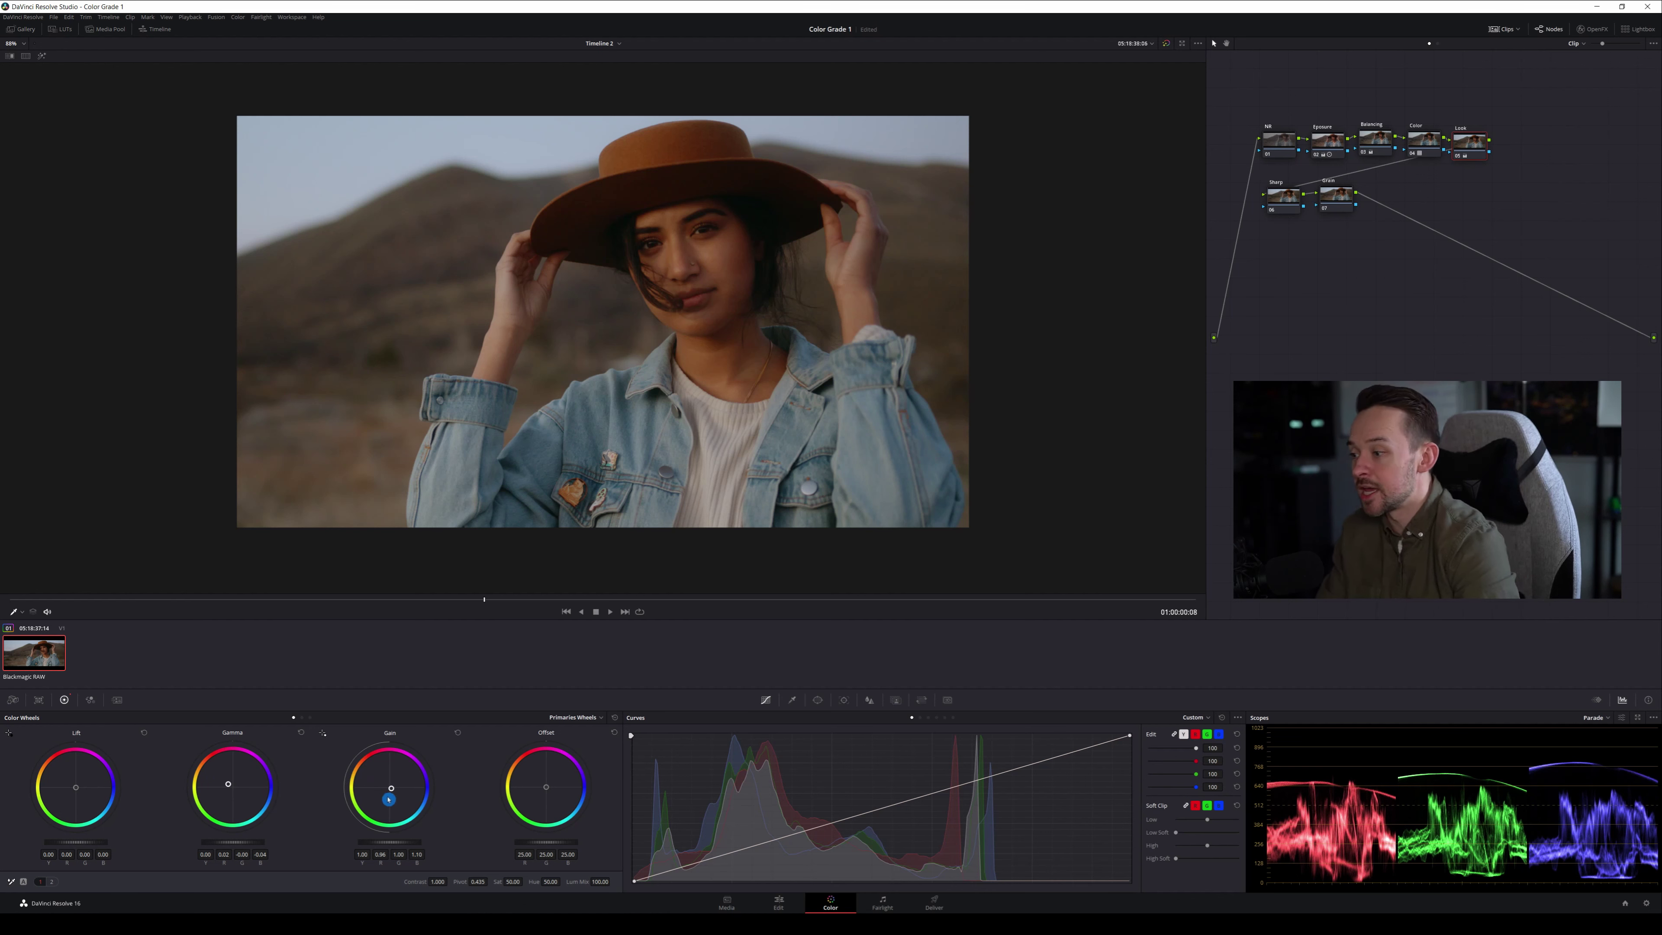
left_click_drag(395, 788, 392, 788)
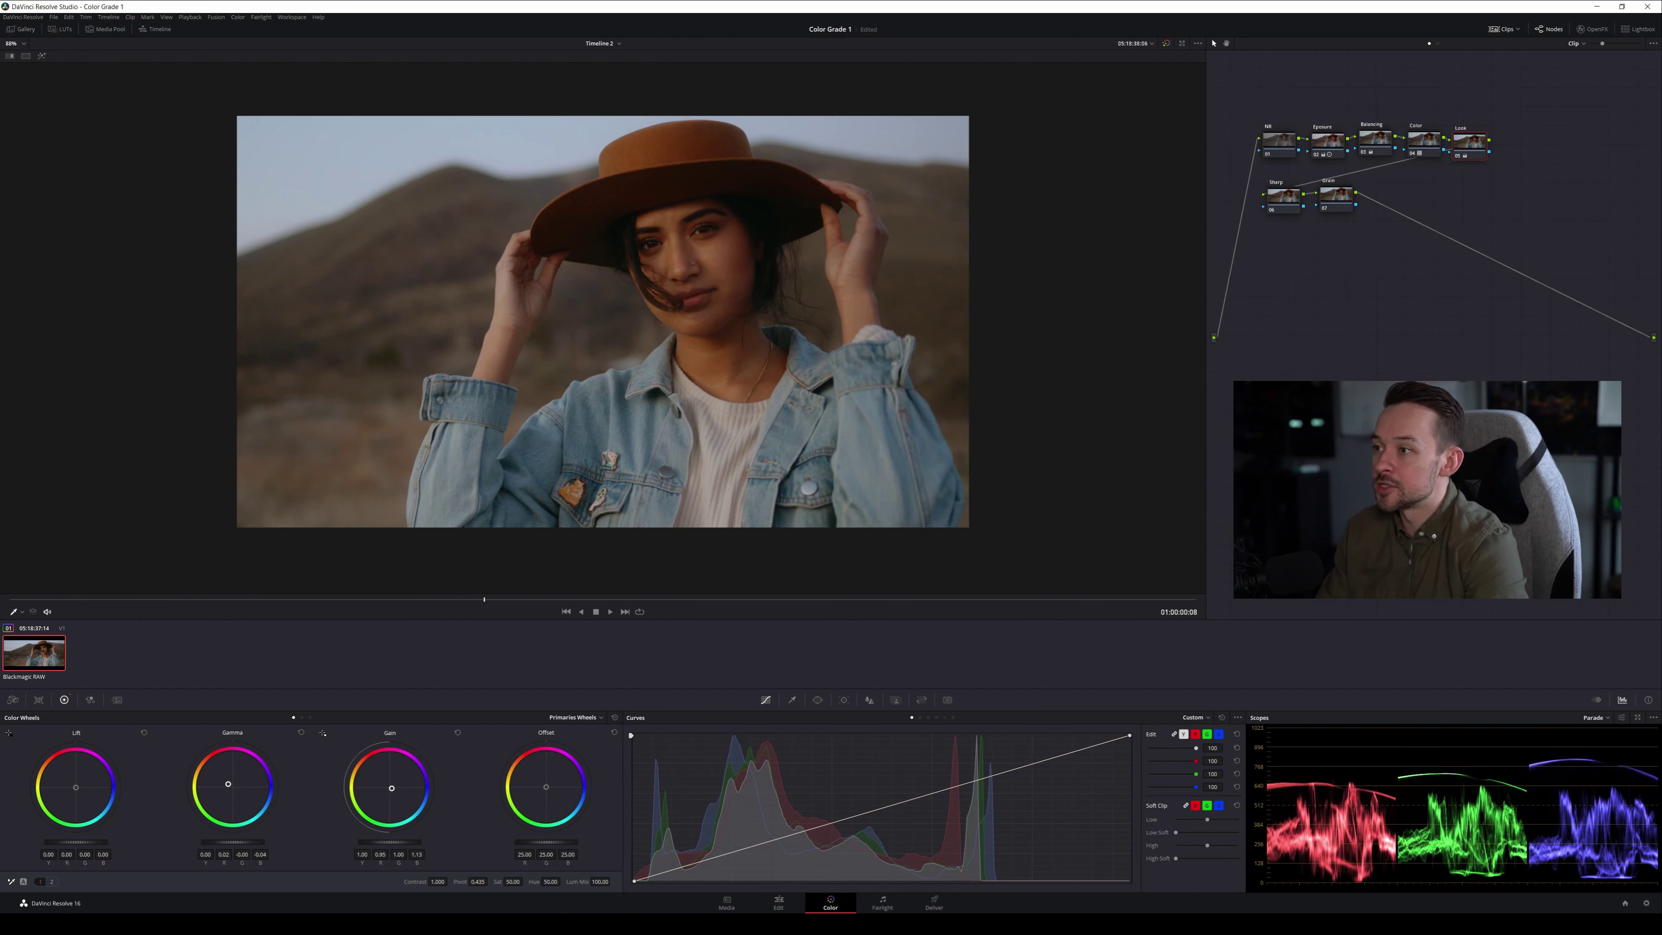
On the exposure node, raise master Gain to 1.22 and lift Gamma slightly to about 0.05
key("ctrl+d")
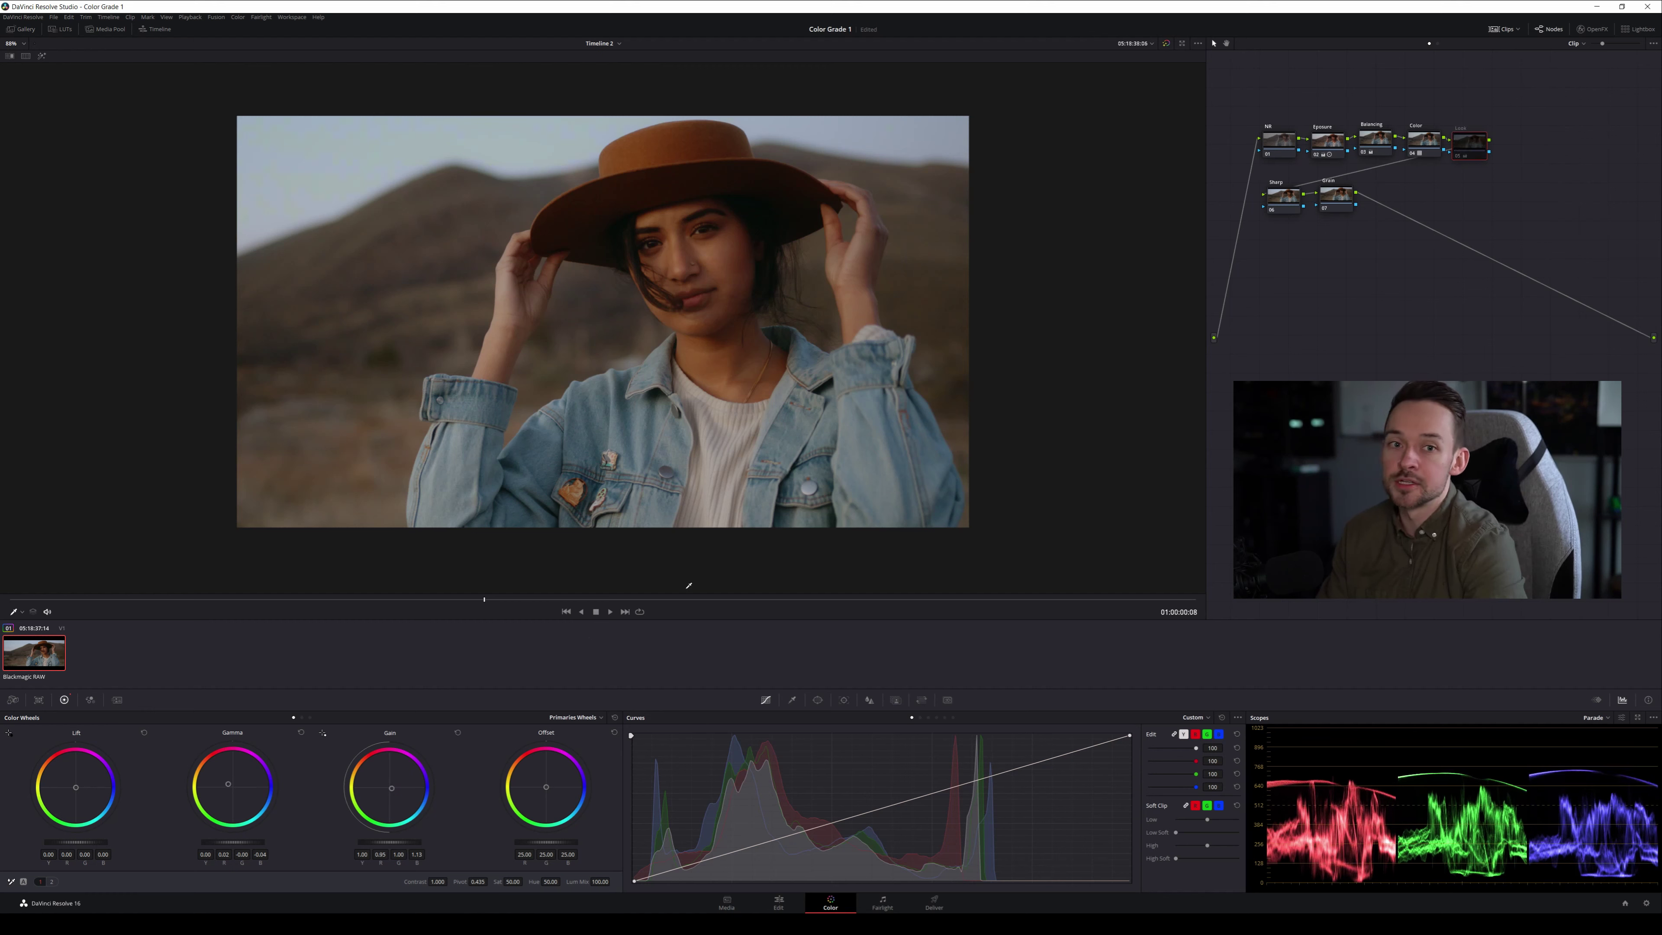
key("ctrl+d")
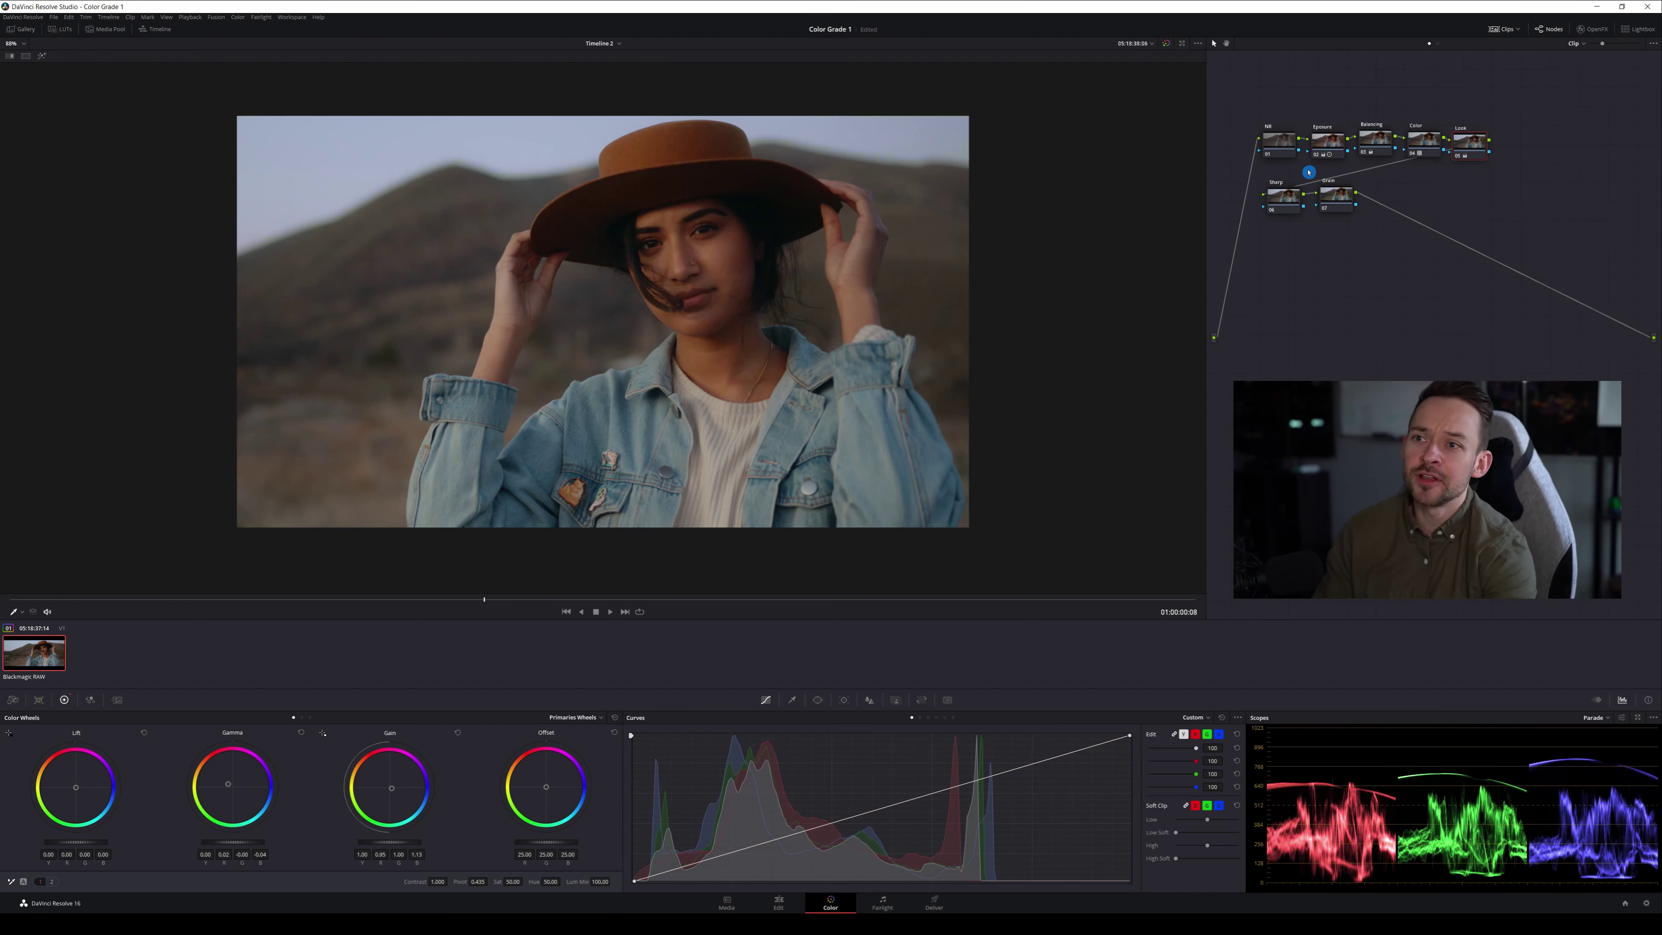
left_click(1338, 144)
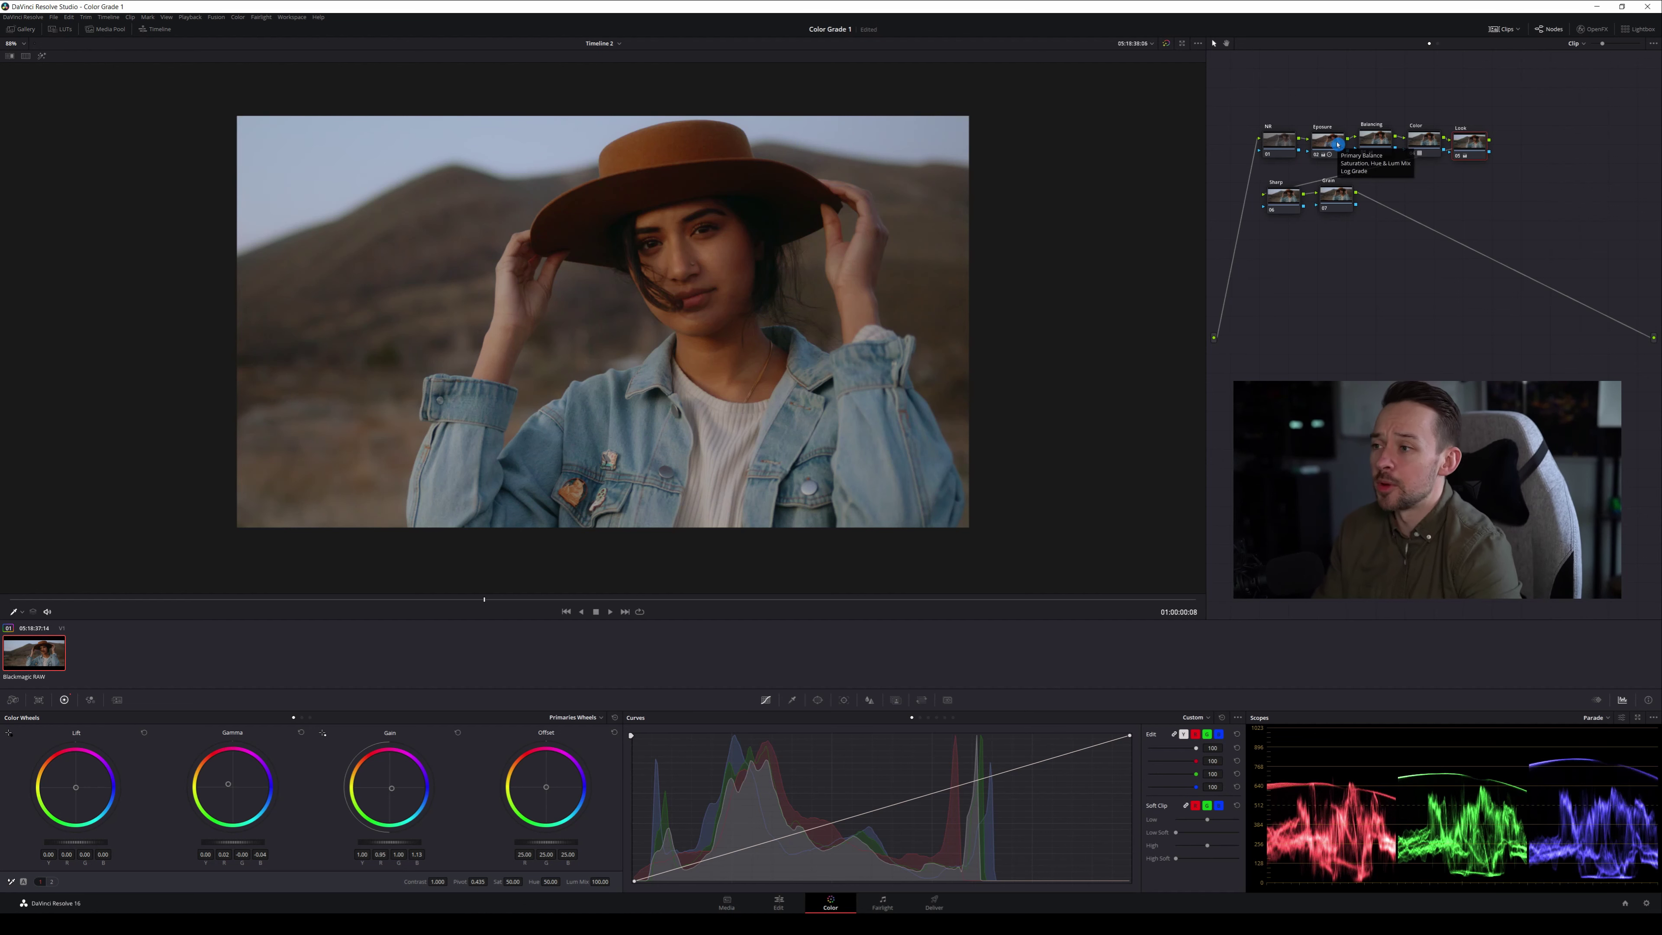
left_click(1348, 143)
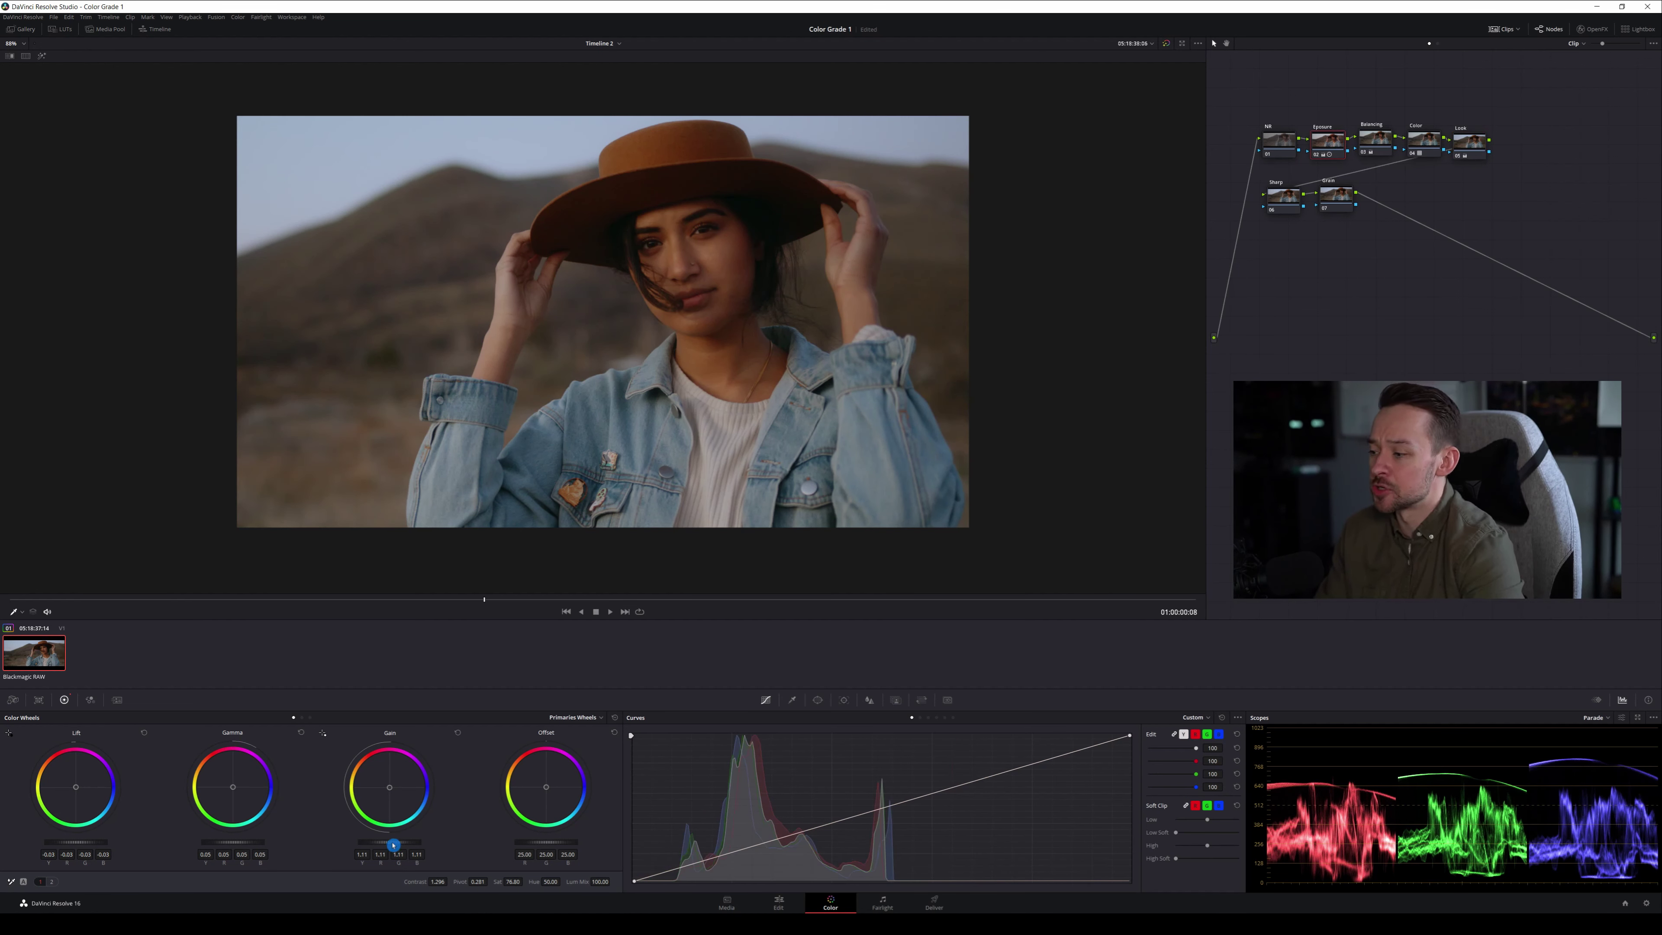
left_click_drag(367, 842, 400, 842)
scroll(592, 463, "up", 1)
scroll(591, 463, "down", 1)
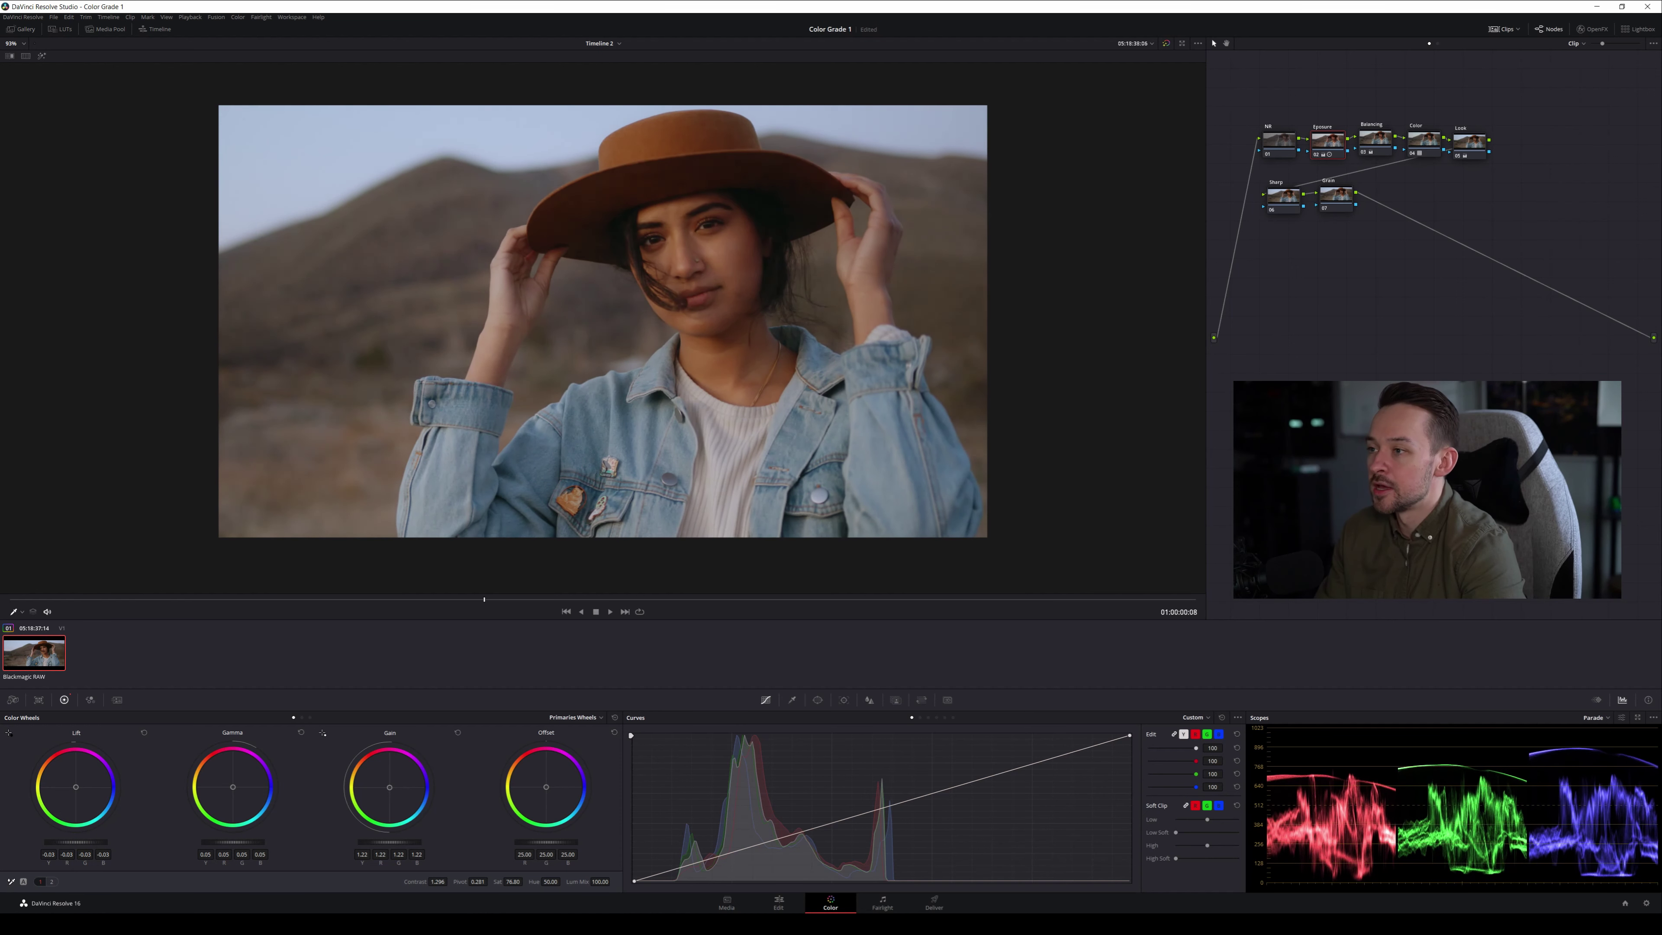
left_click_drag(237, 842, 239, 841)
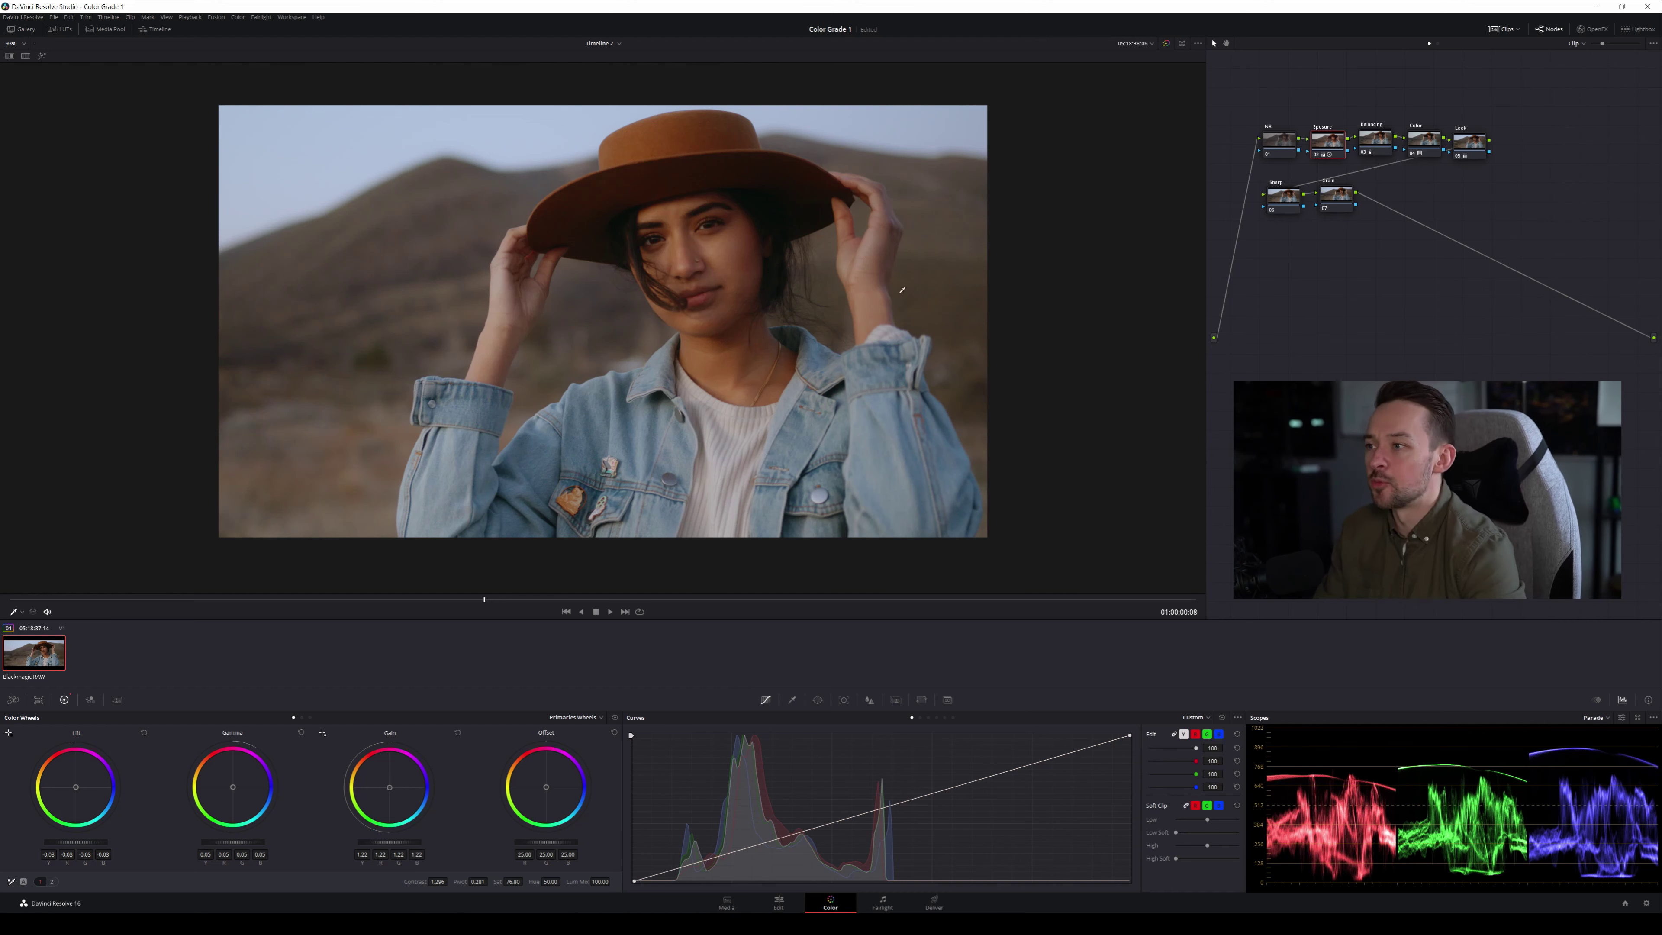
Lightly sharpen the Sharp node by setting the Blur radius to 0.47
left_click(1473, 143)
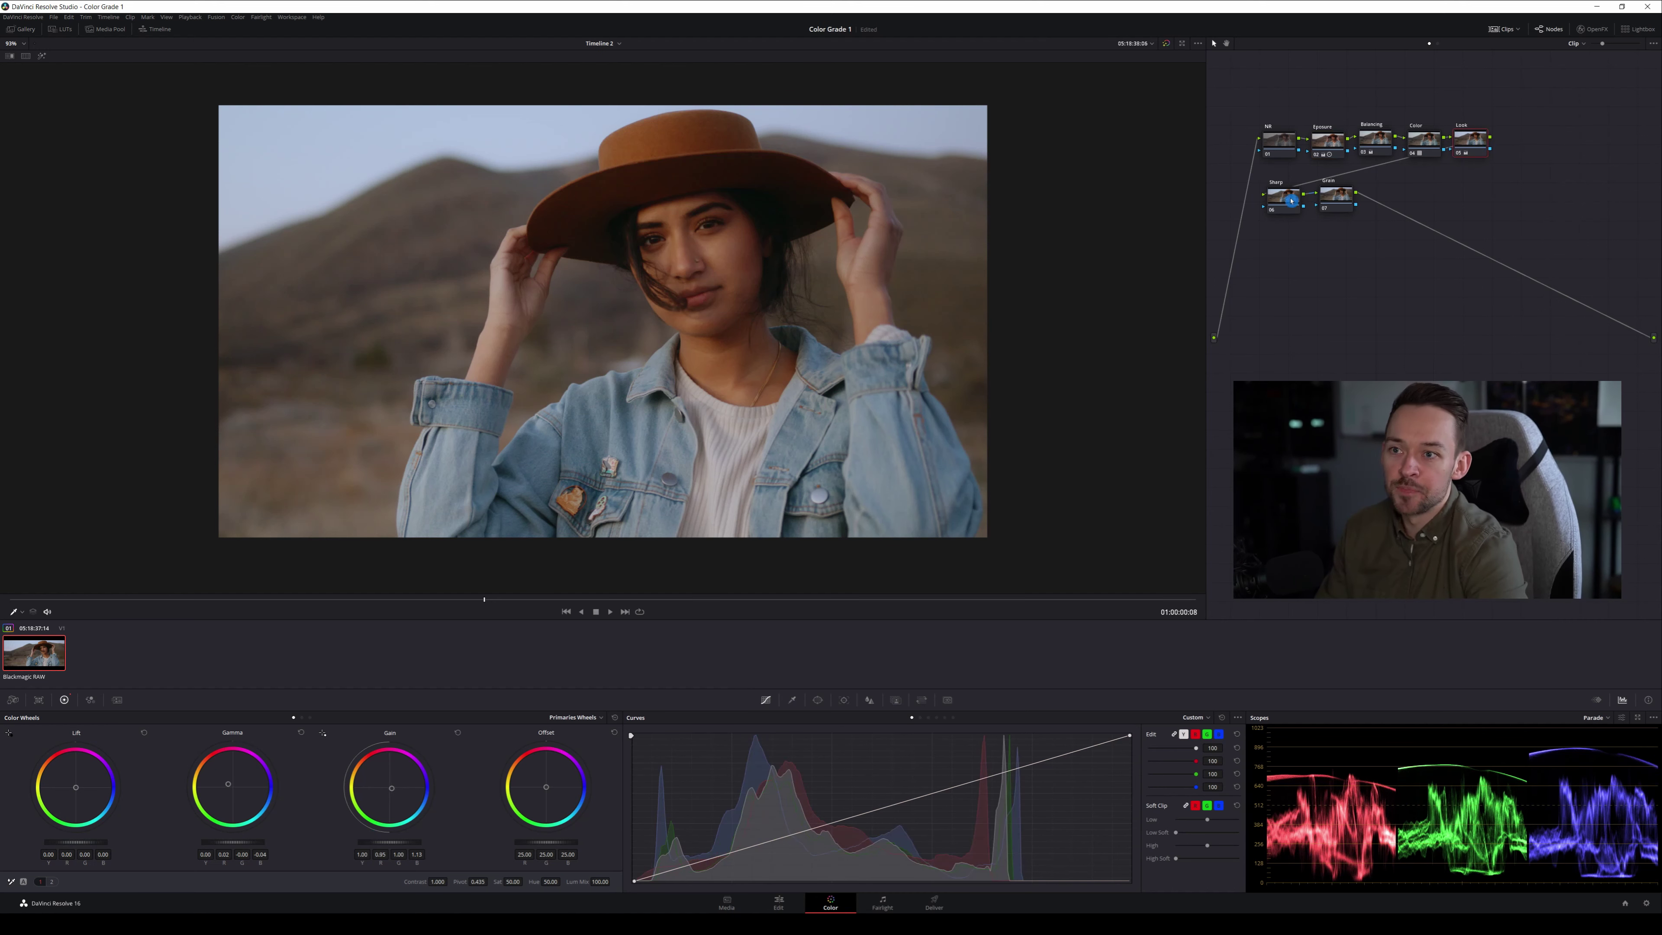
left_click(1267, 205)
left_click_drag(1268, 206, 1262, 206)
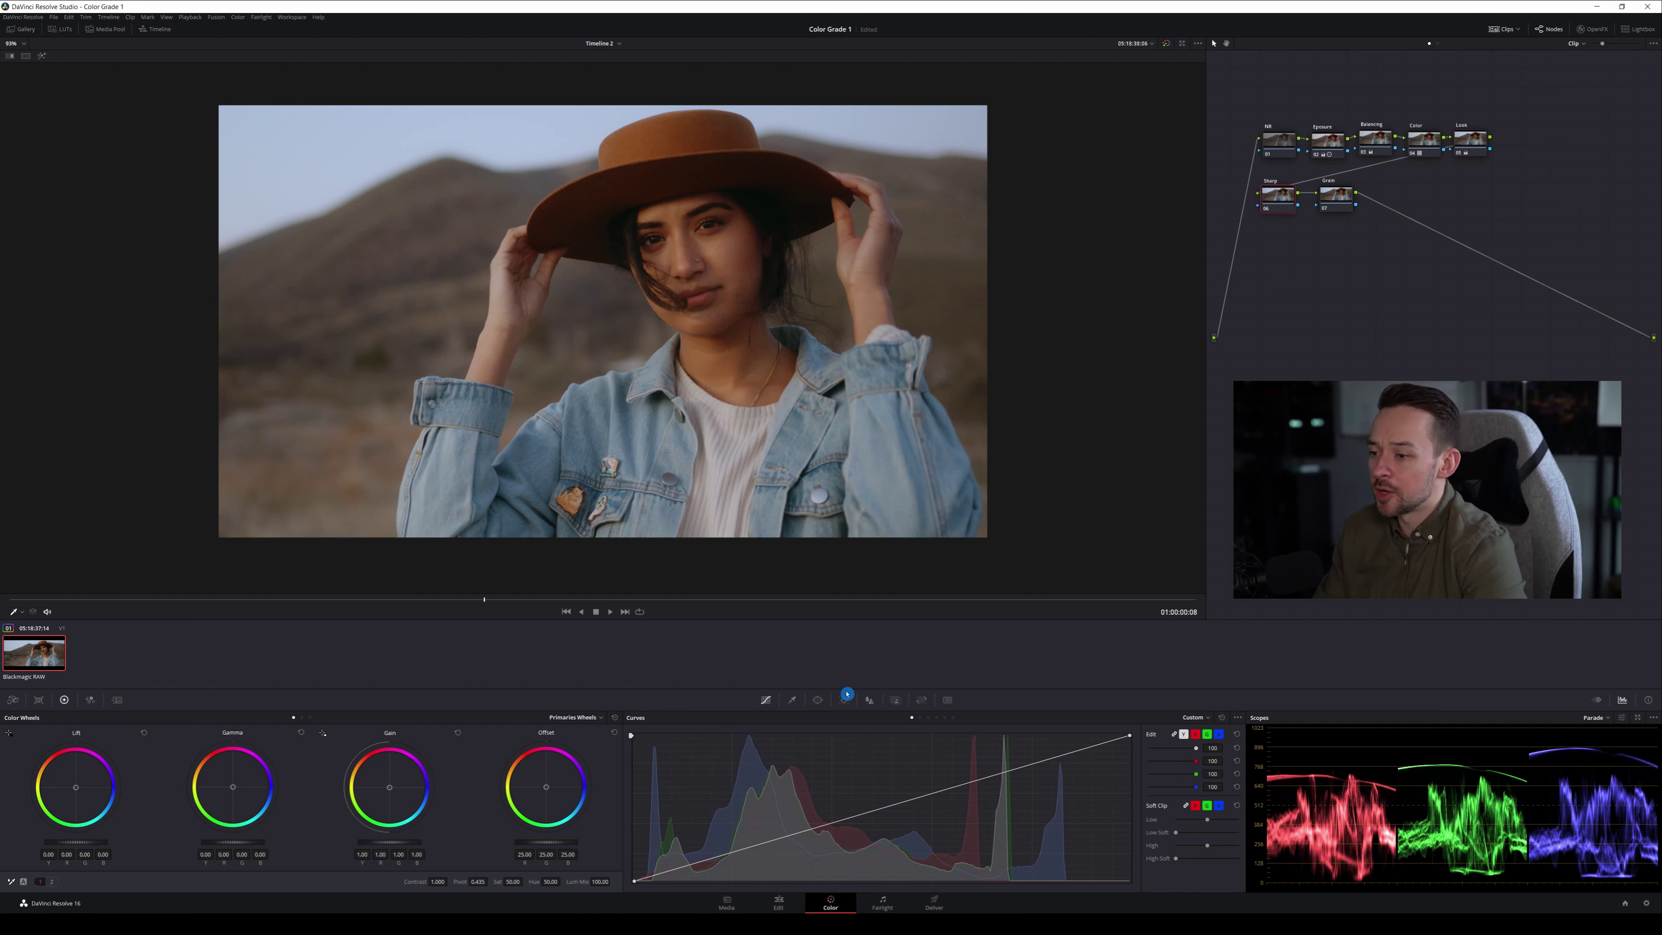
left_click(867, 702)
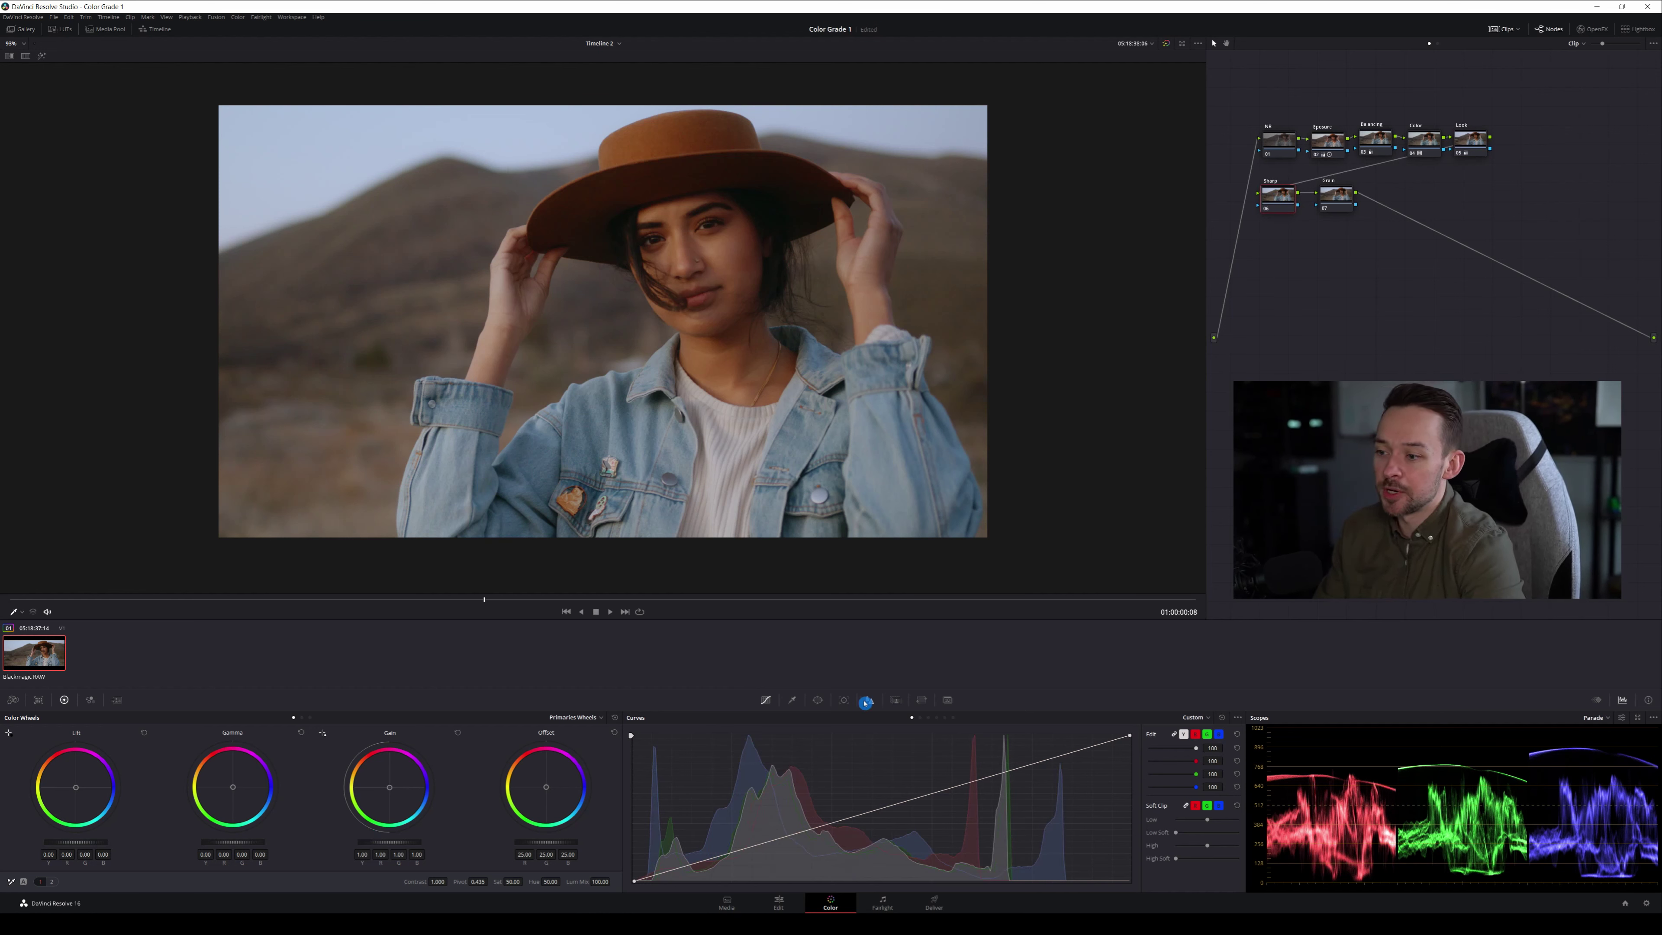
left_click(871, 701)
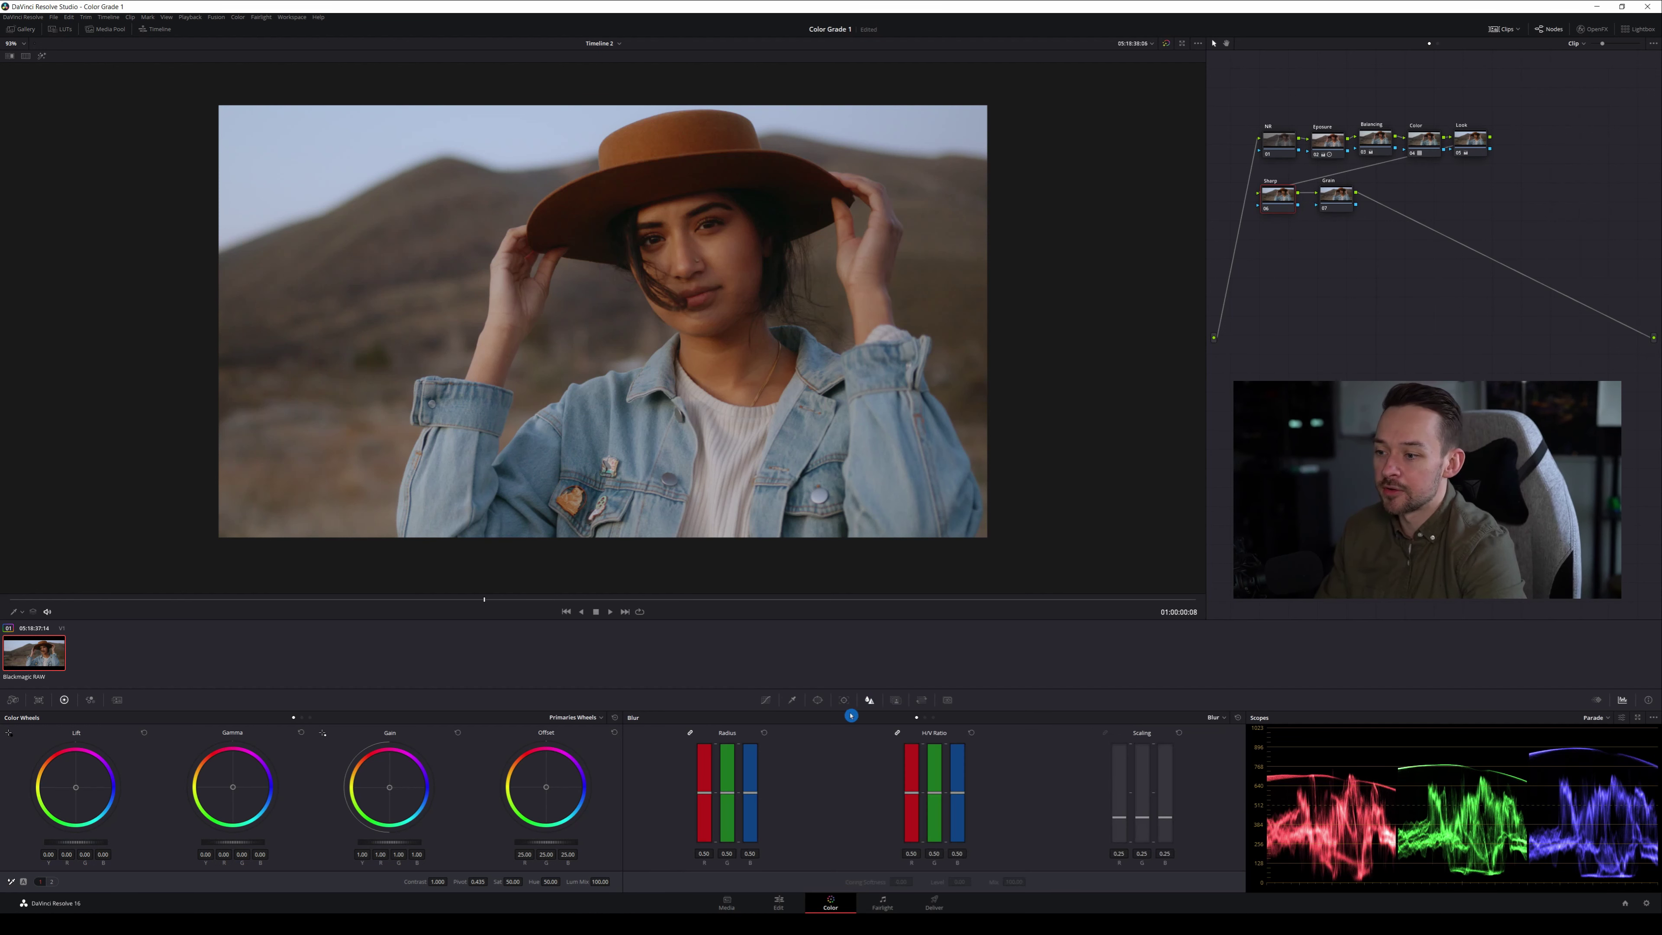
left_click_drag(726, 794, 725, 863)
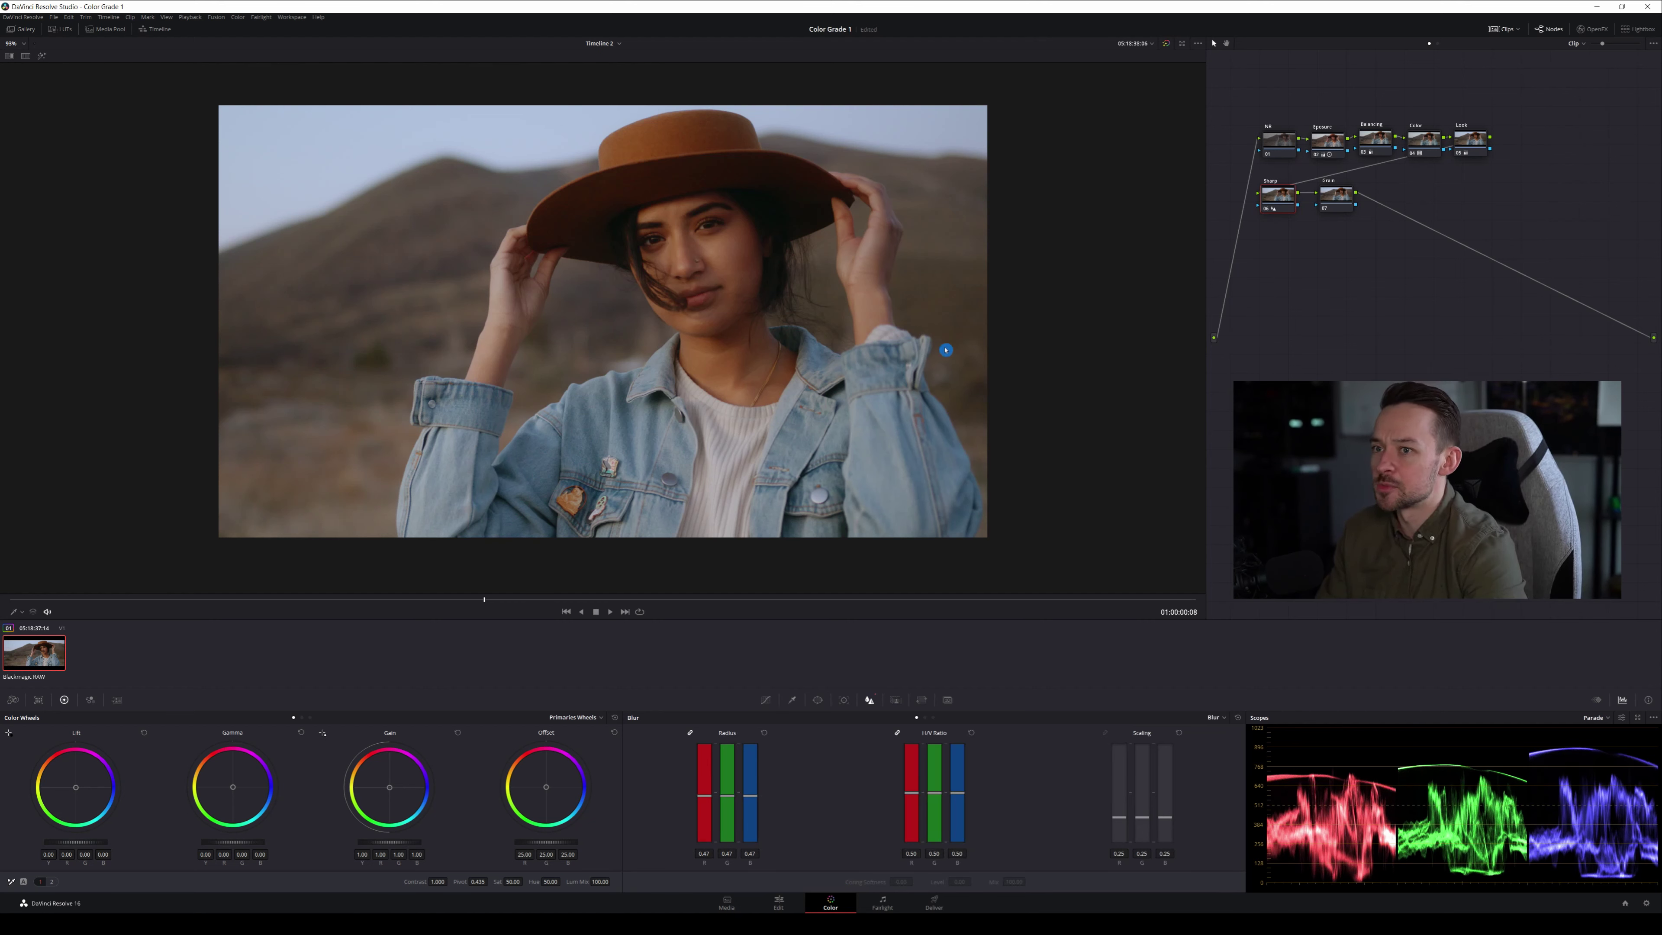
left_click(1331, 196)
Add Film Grain to the Grain node using the 35mm 400T preset, then lower the grain slightly
left_click(1592, 29)
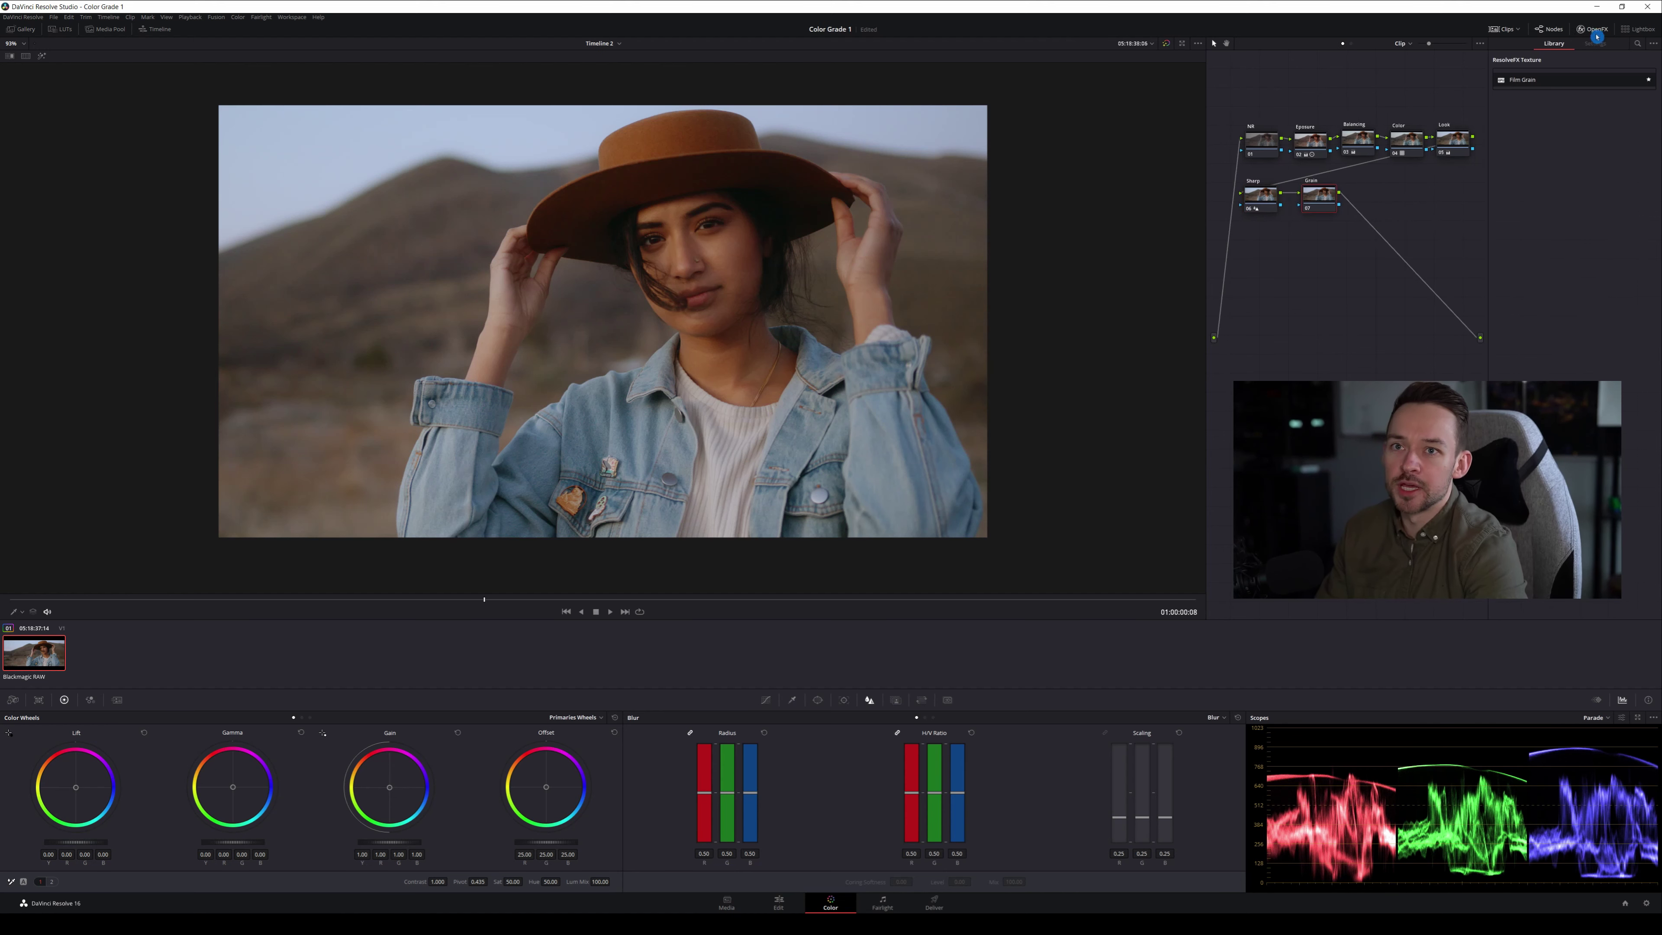
left_click_drag(1562, 79, 1320, 198)
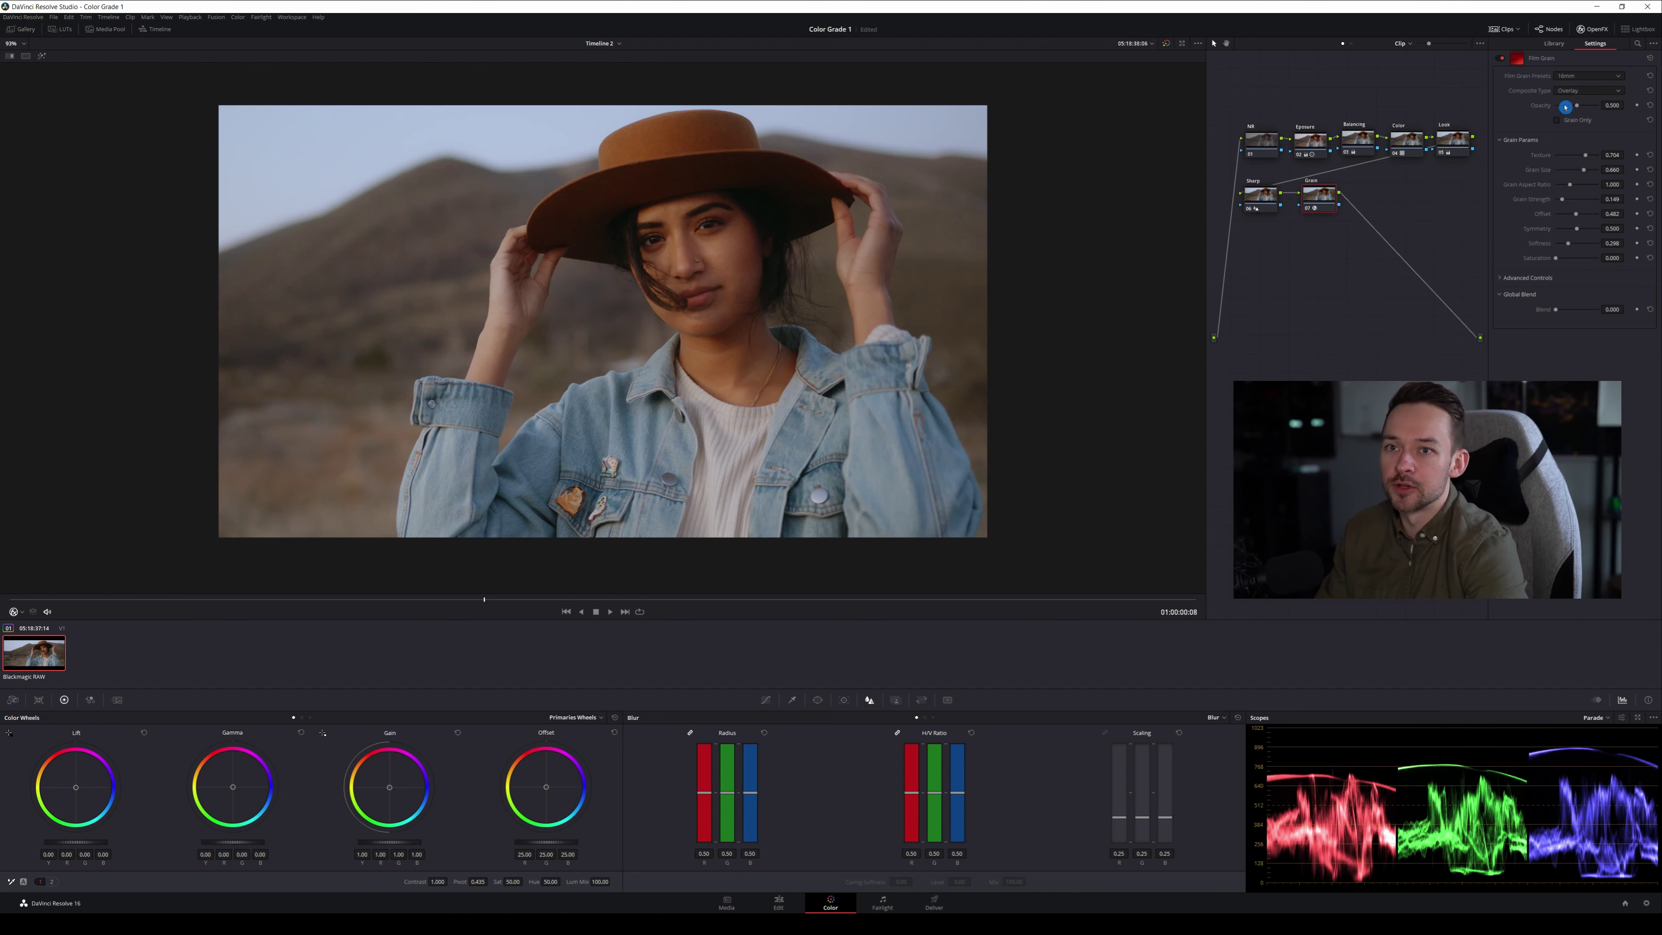
left_click(1586, 75)
left_click(1593, 162)
left_click(1600, 154)
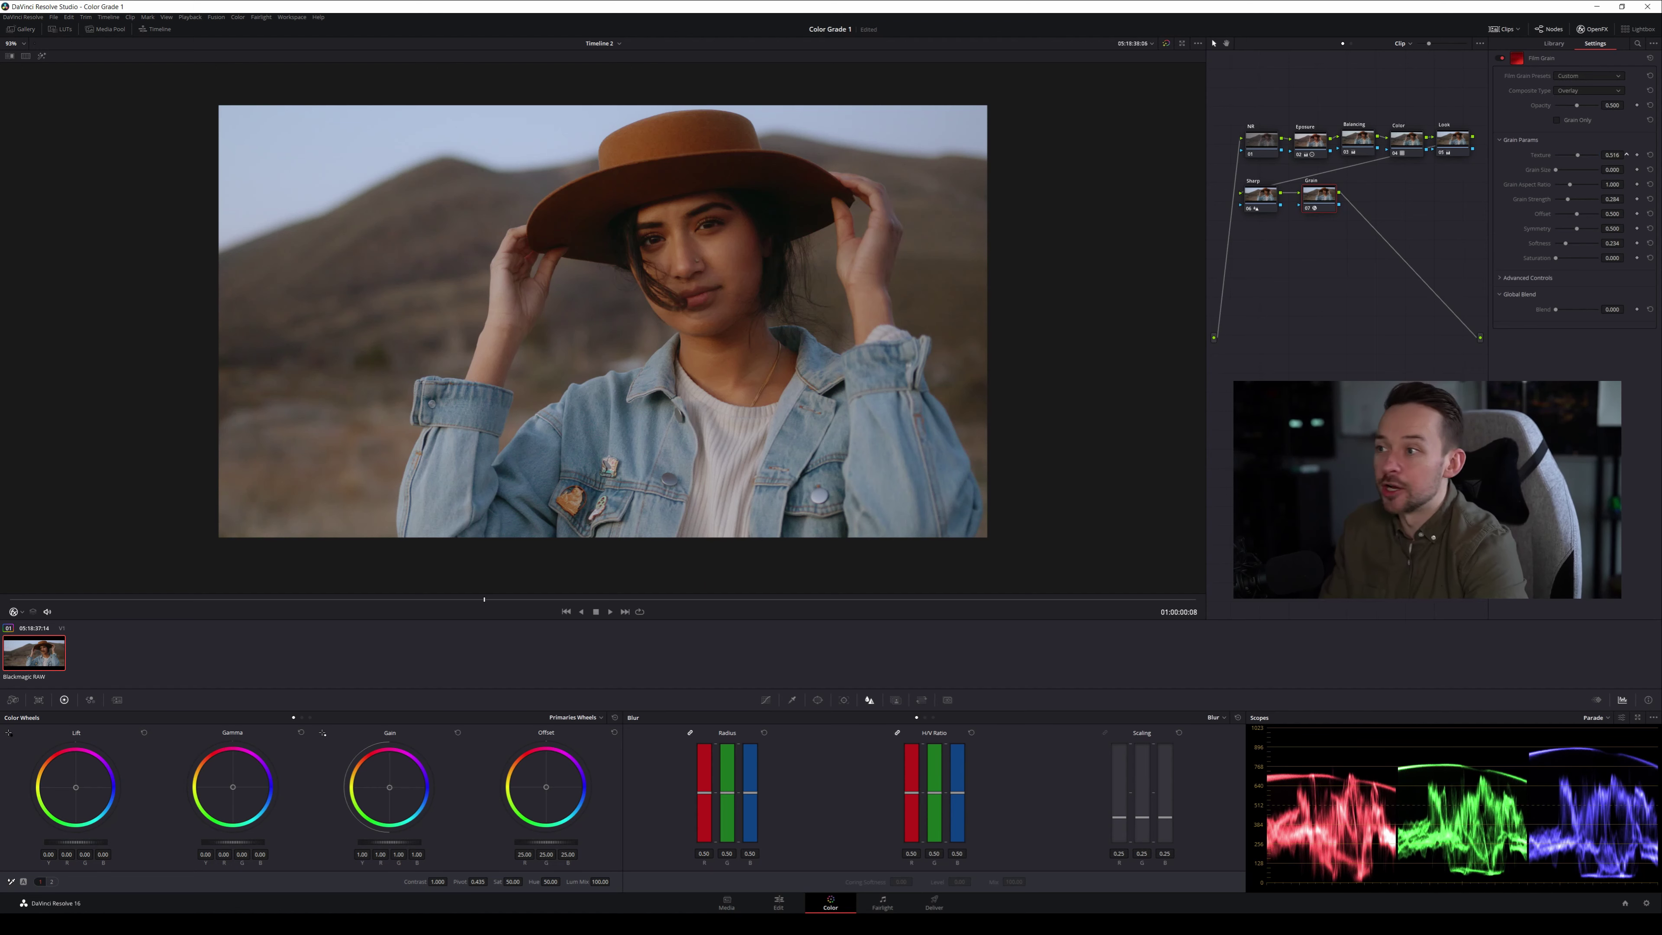
left_click_drag(1625, 155, 1626, 155)
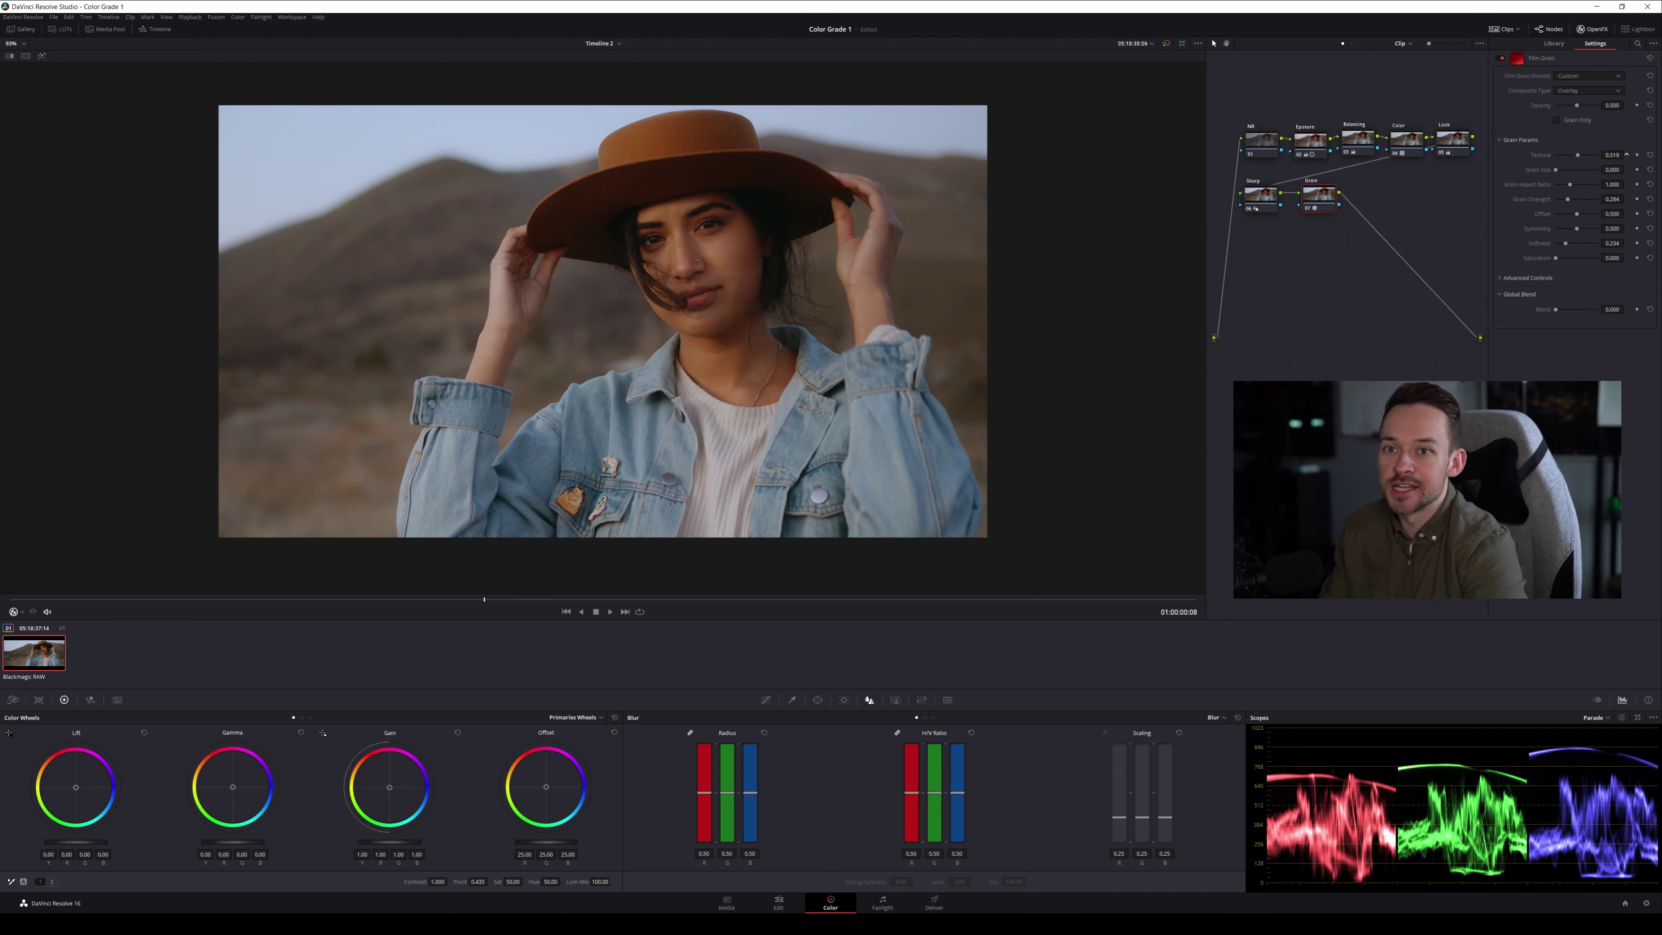
scroll(719, 269, "up", 4)
scroll(782, 271, "down", 2)
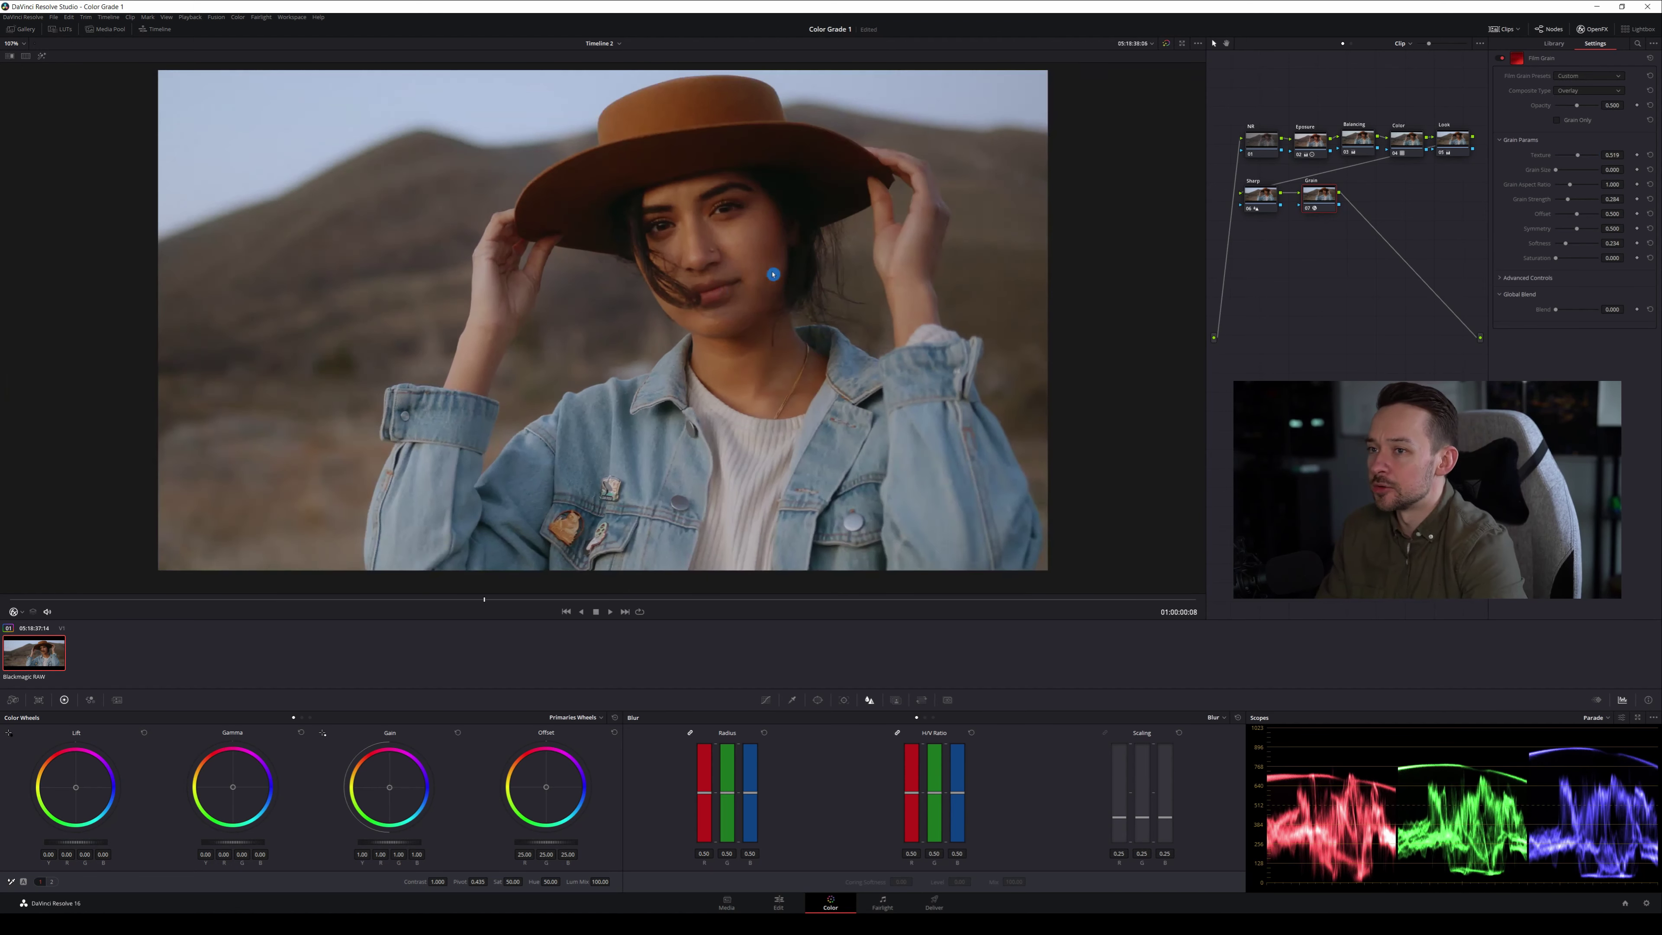
Set the NR node to 3-frame temporal noise reduction with luma and chroma thresholds near 6.7
left_click(1592, 29)
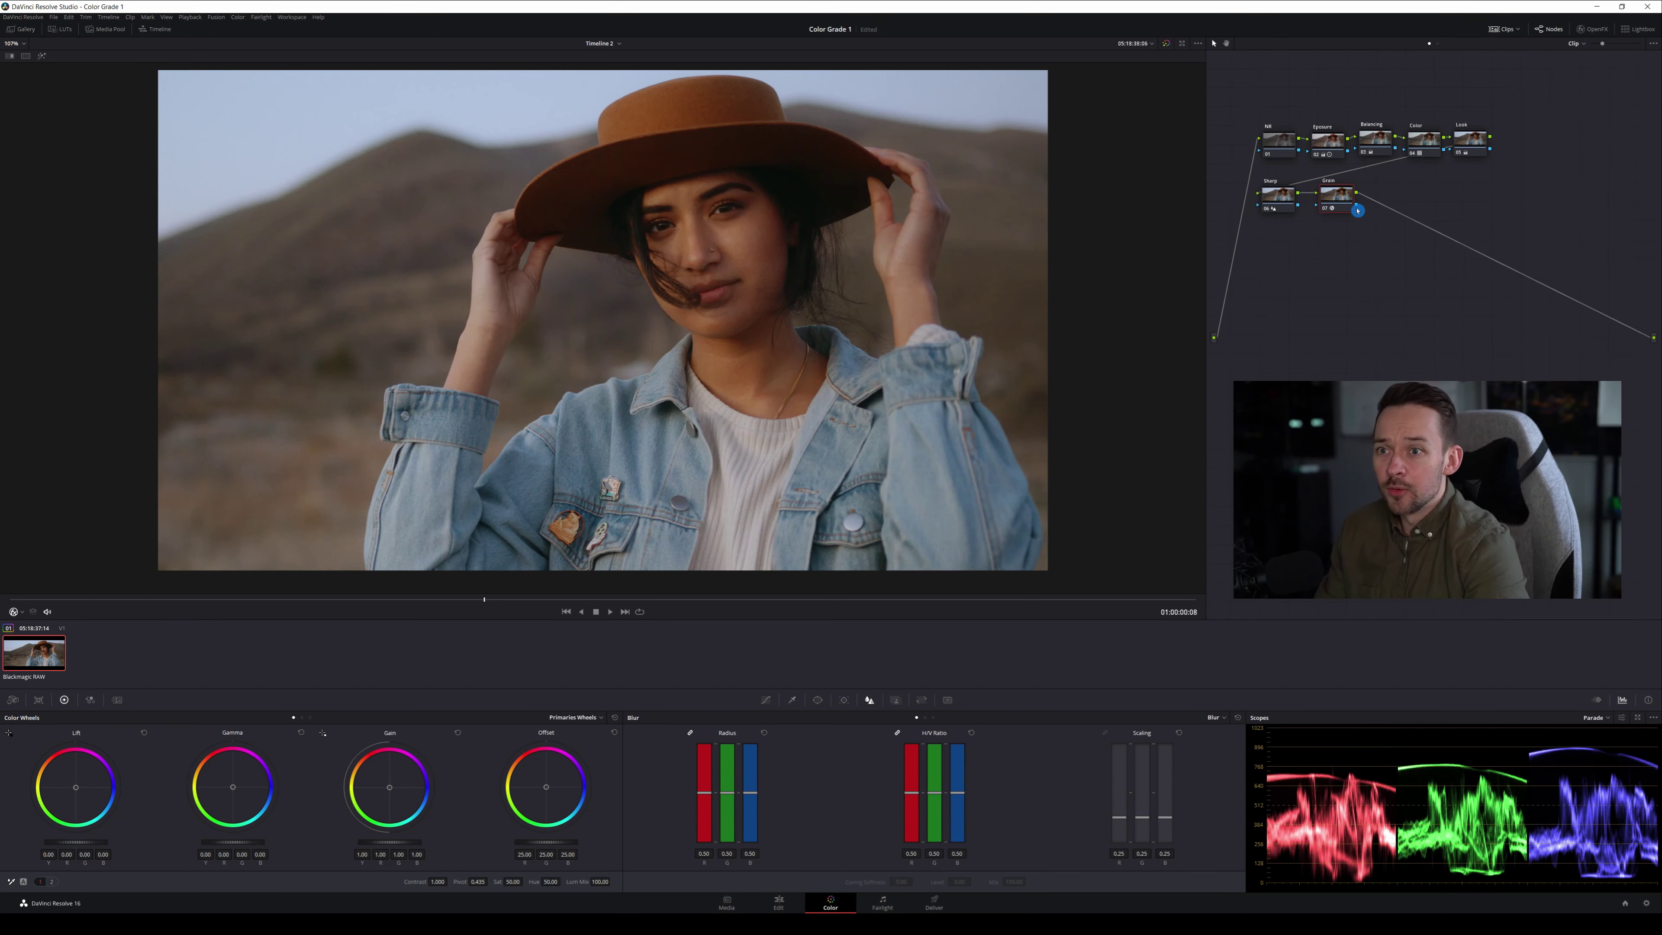
left_click(1282, 143)
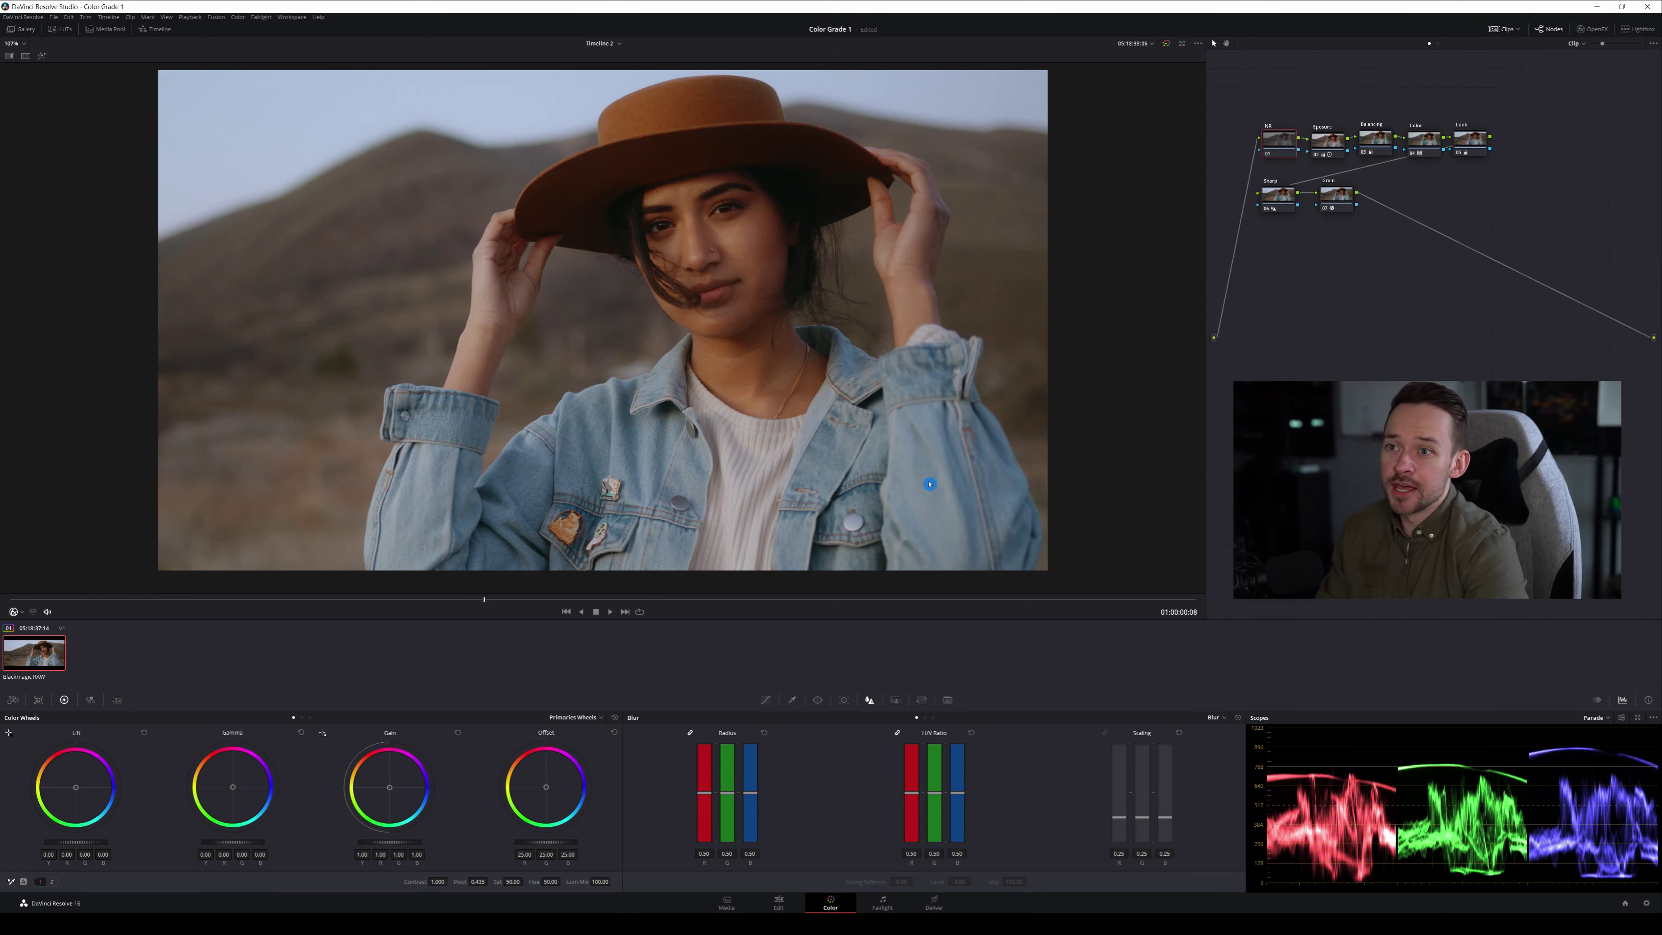
left_click(117, 699)
left_click(69, 753)
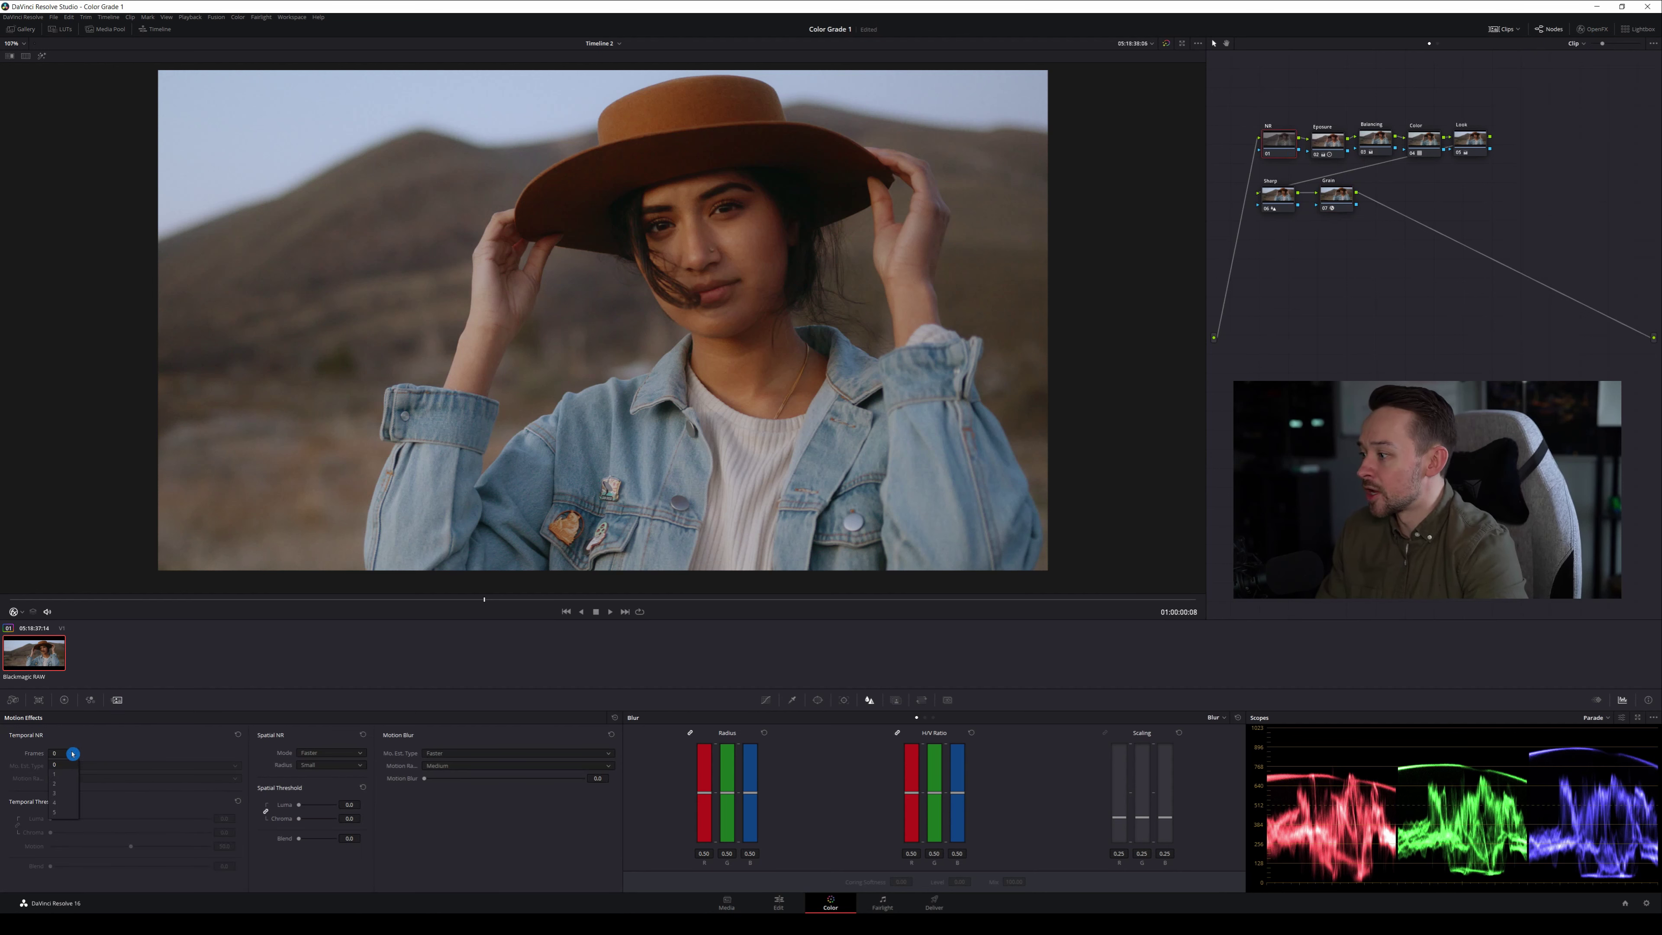
left_click(71, 793)
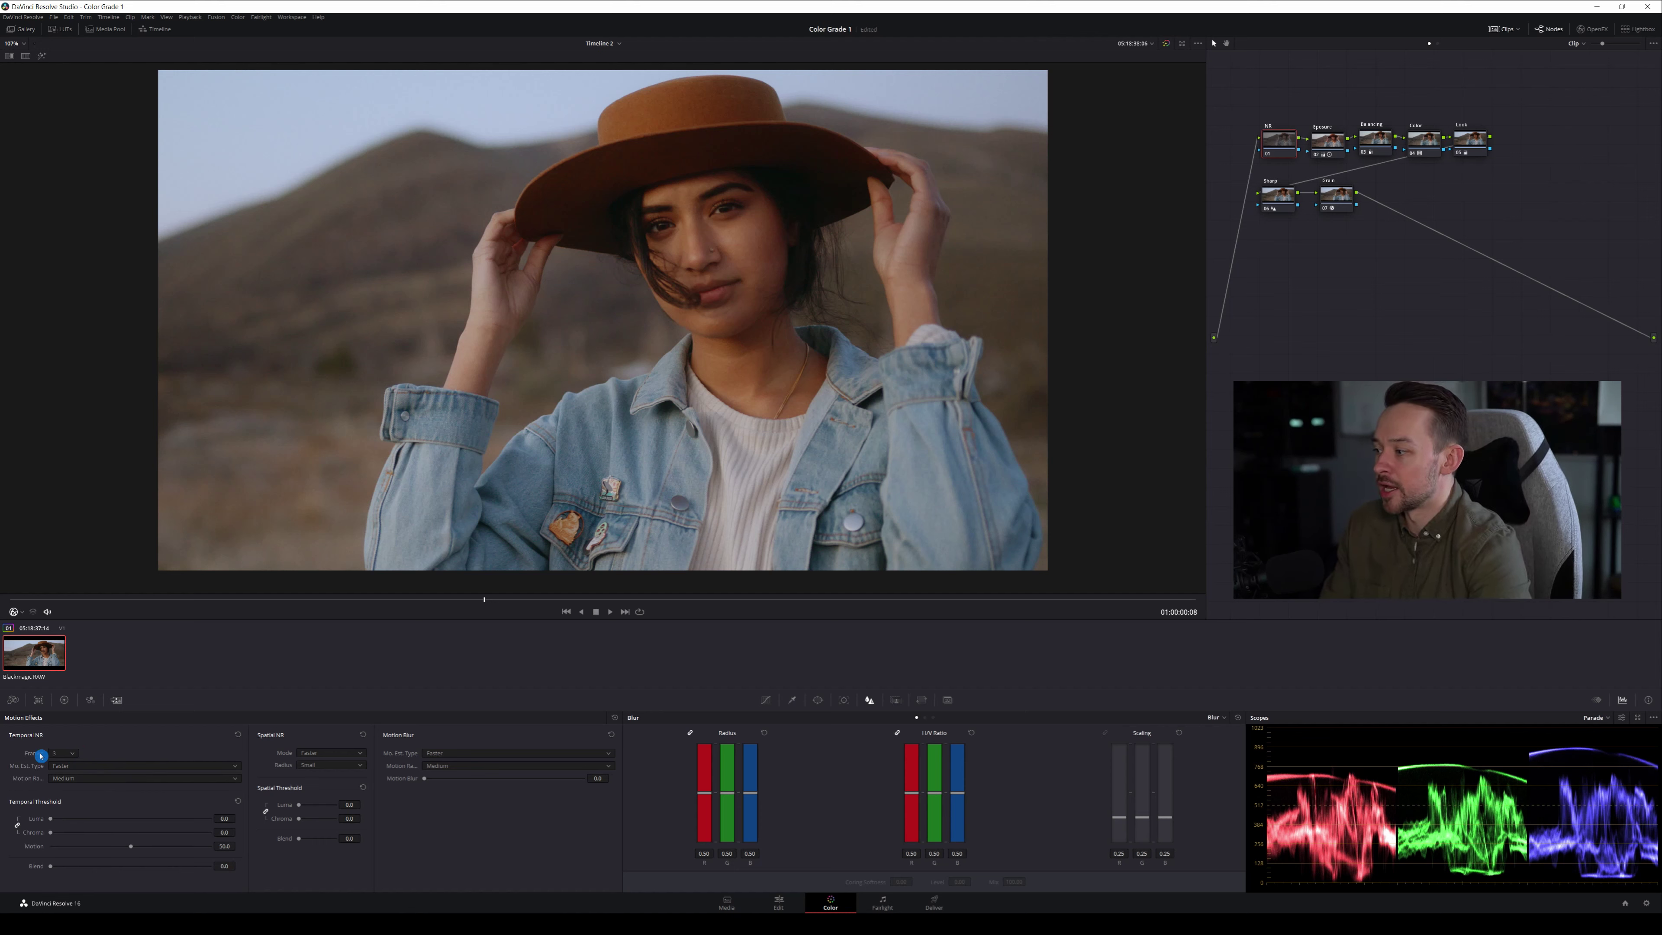
left_click(72, 753)
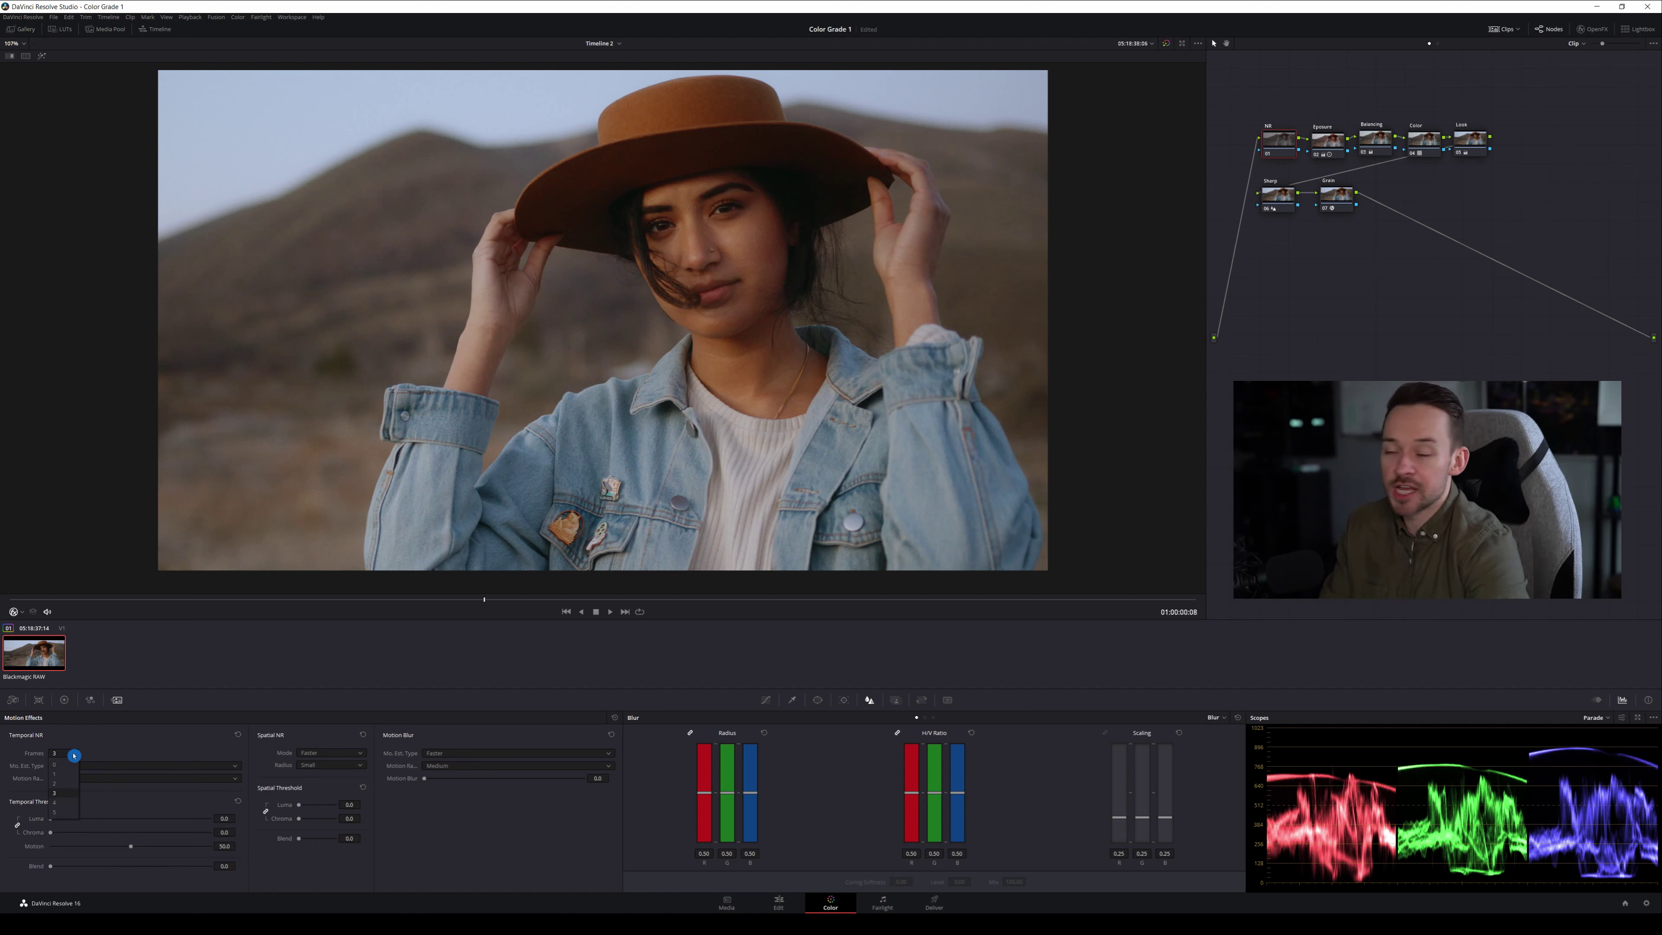
left_click(62, 793)
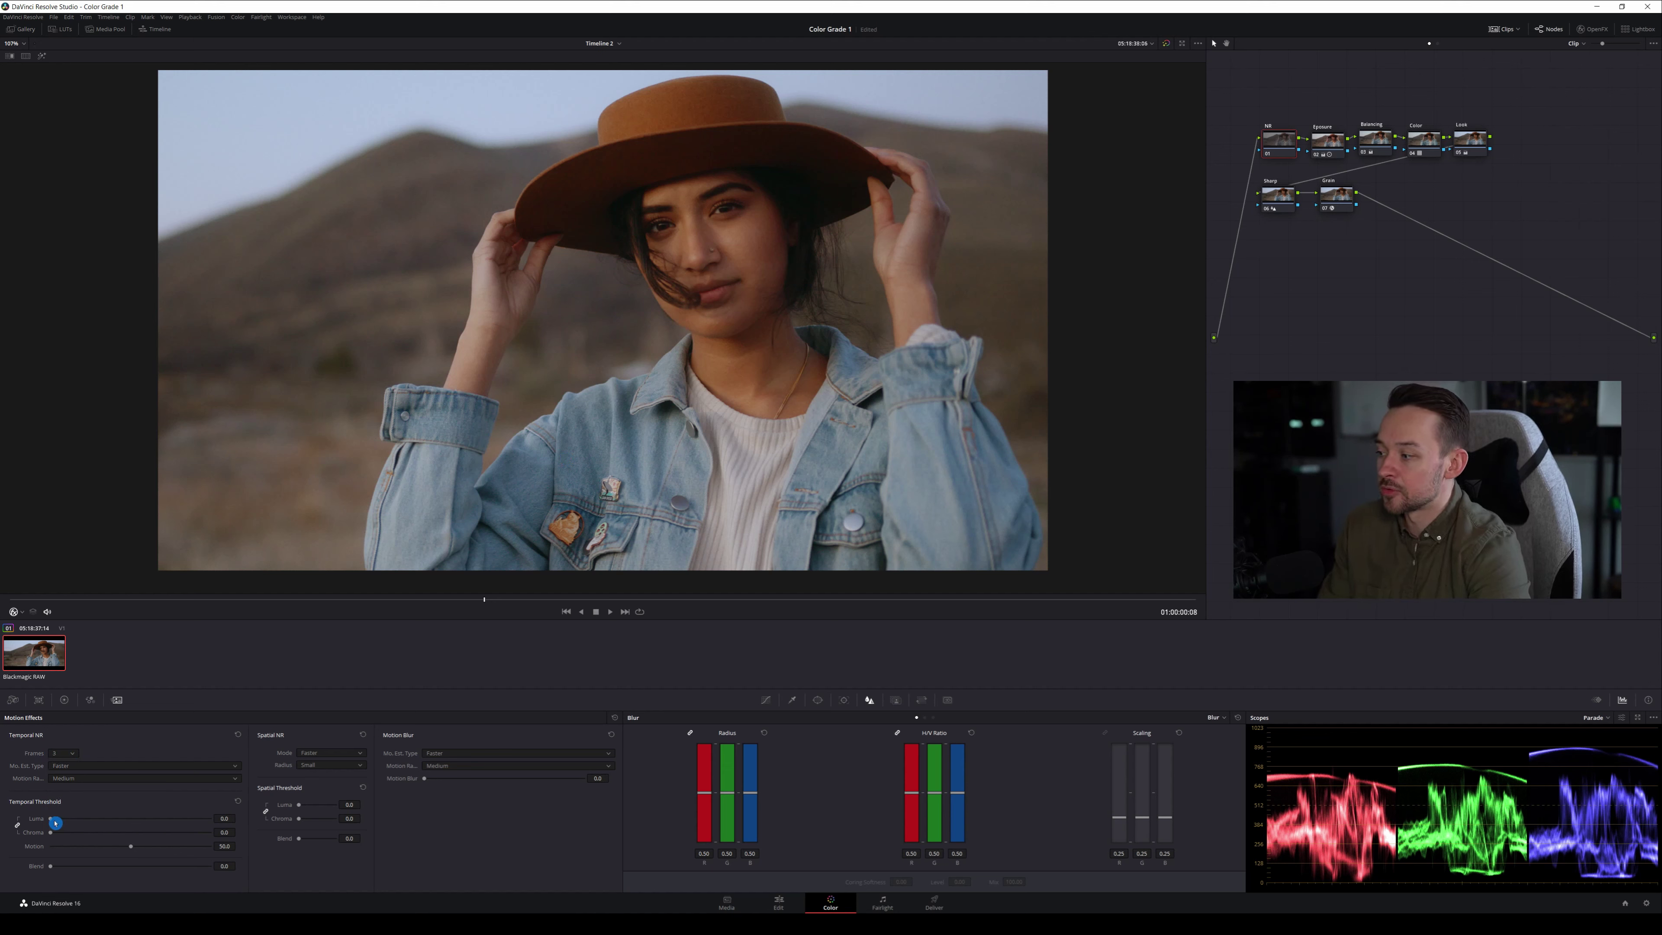
left_click_drag(54, 821, 58, 822)
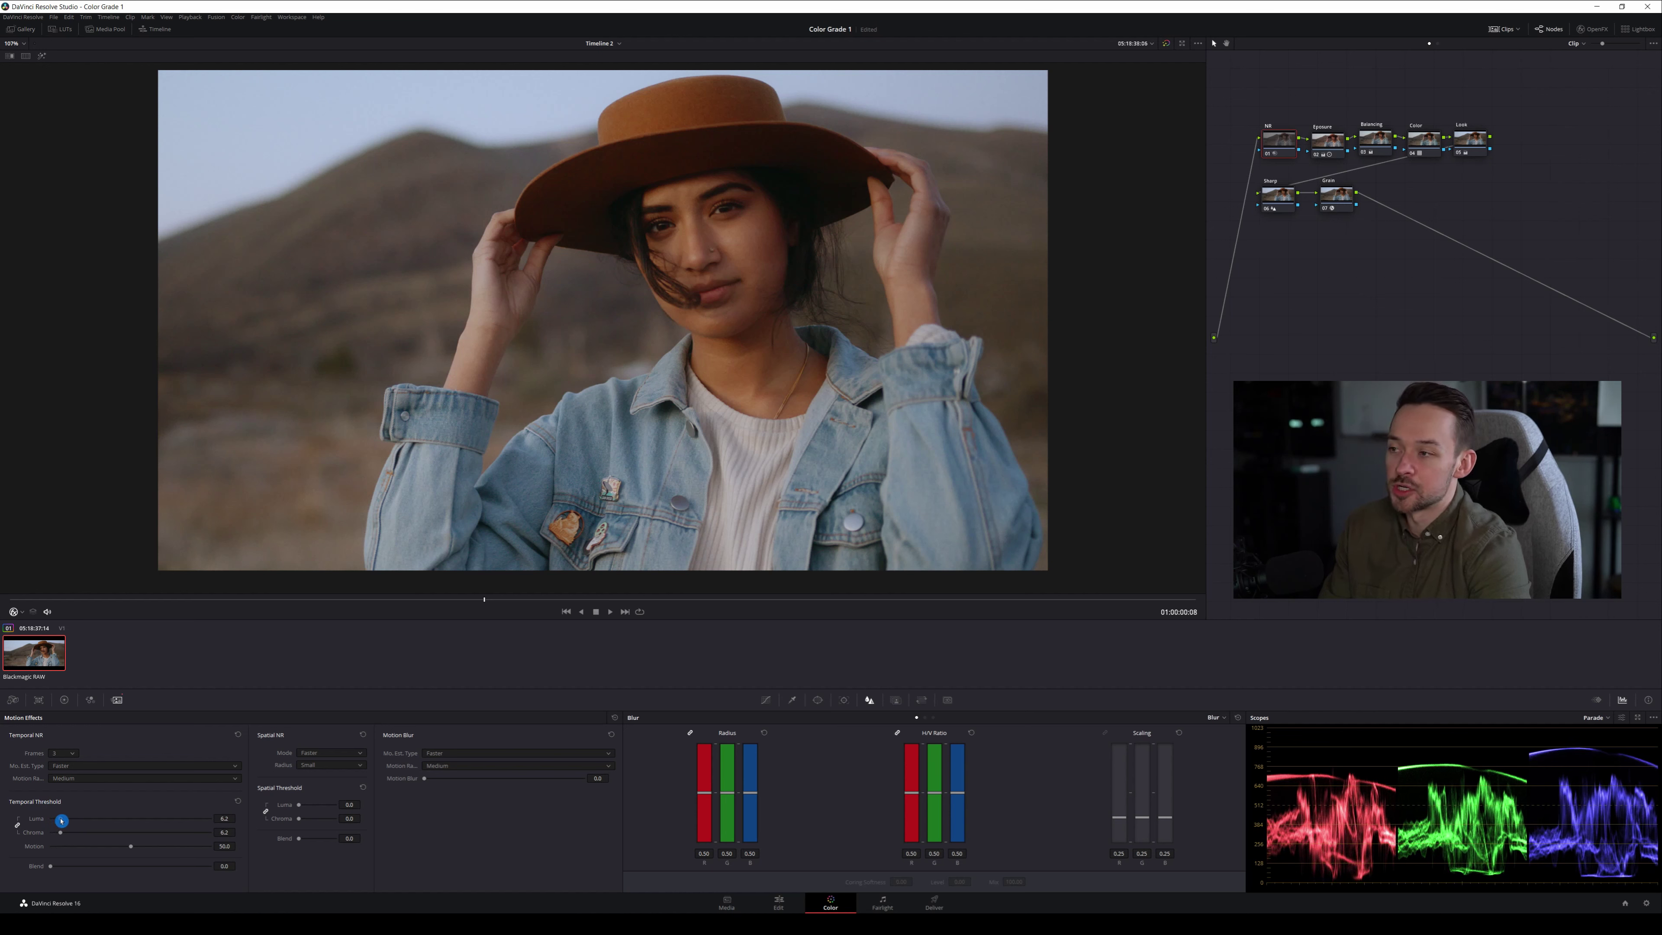
scroll(373, 442, "up", 10)
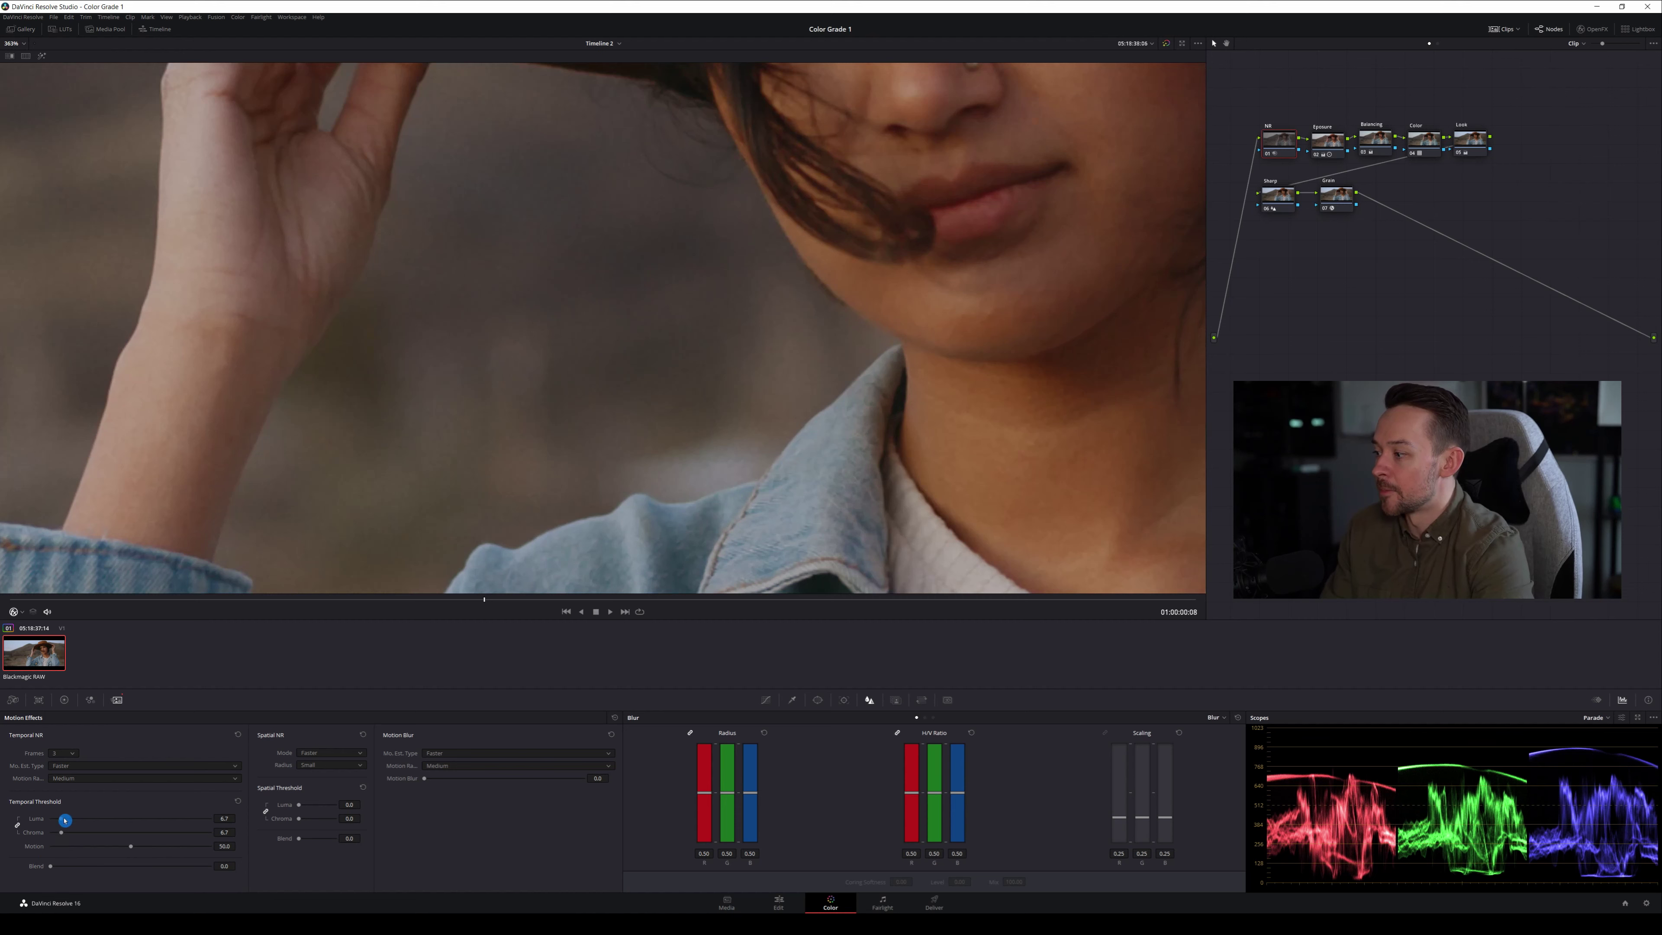
Lower the NR temporal thresholds to 5.9, compare with Ctrl+D, and raise Spatial Threshold Chroma to 8.0
left_click_drag(69, 825, 62, 825)
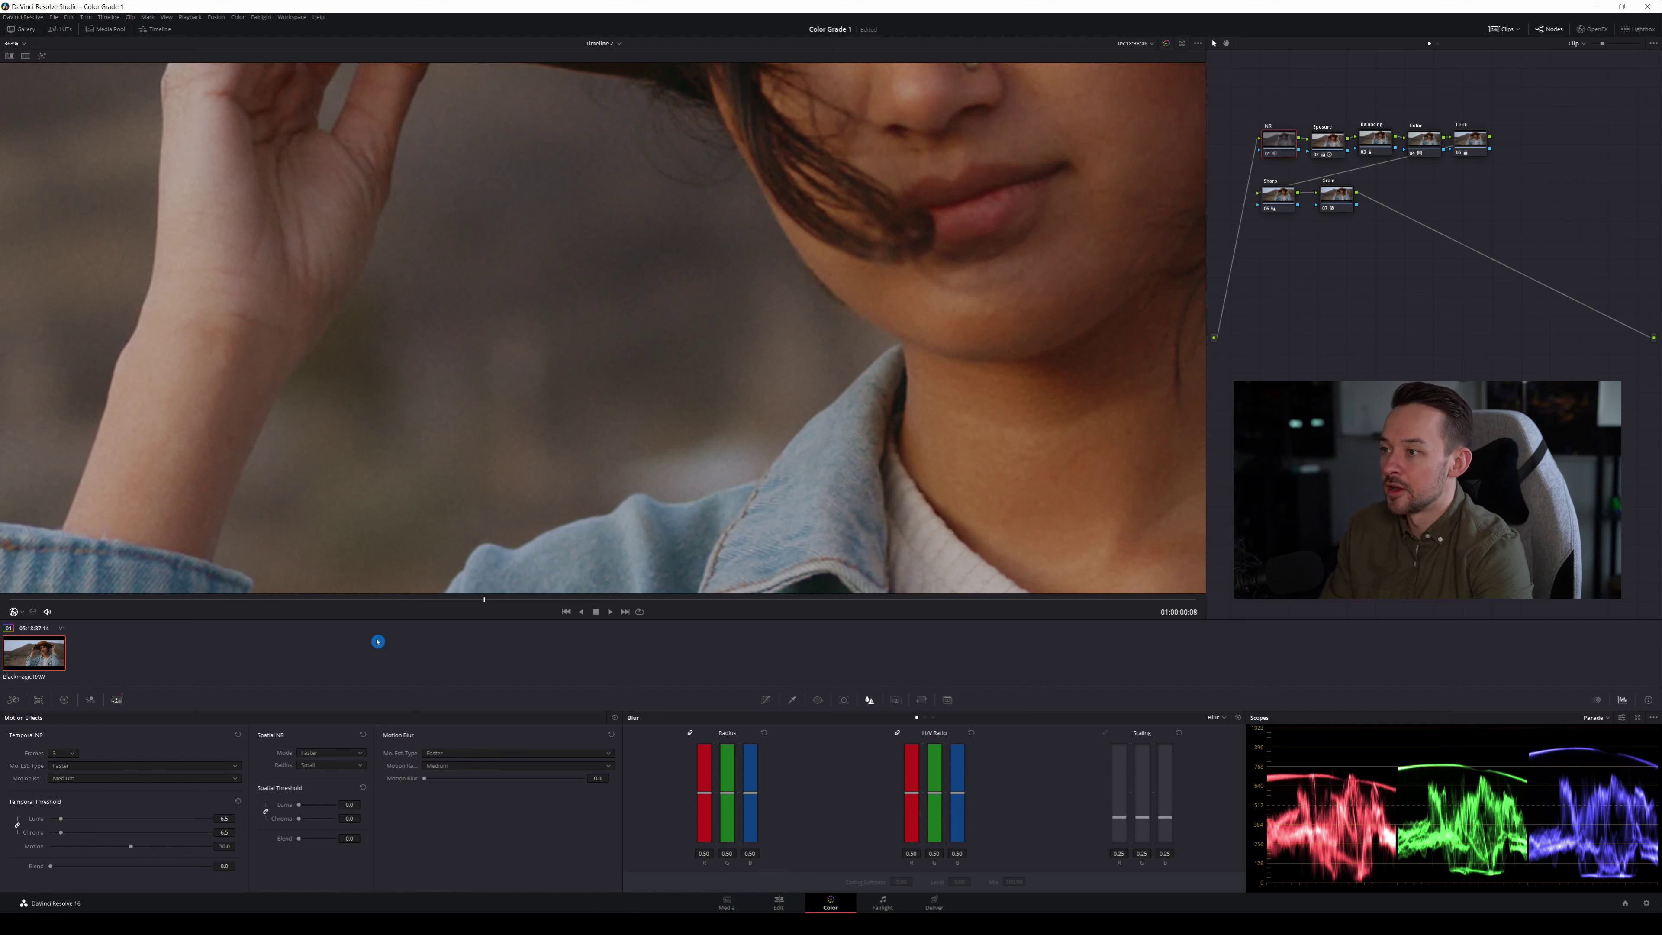
key("ctrl+d")
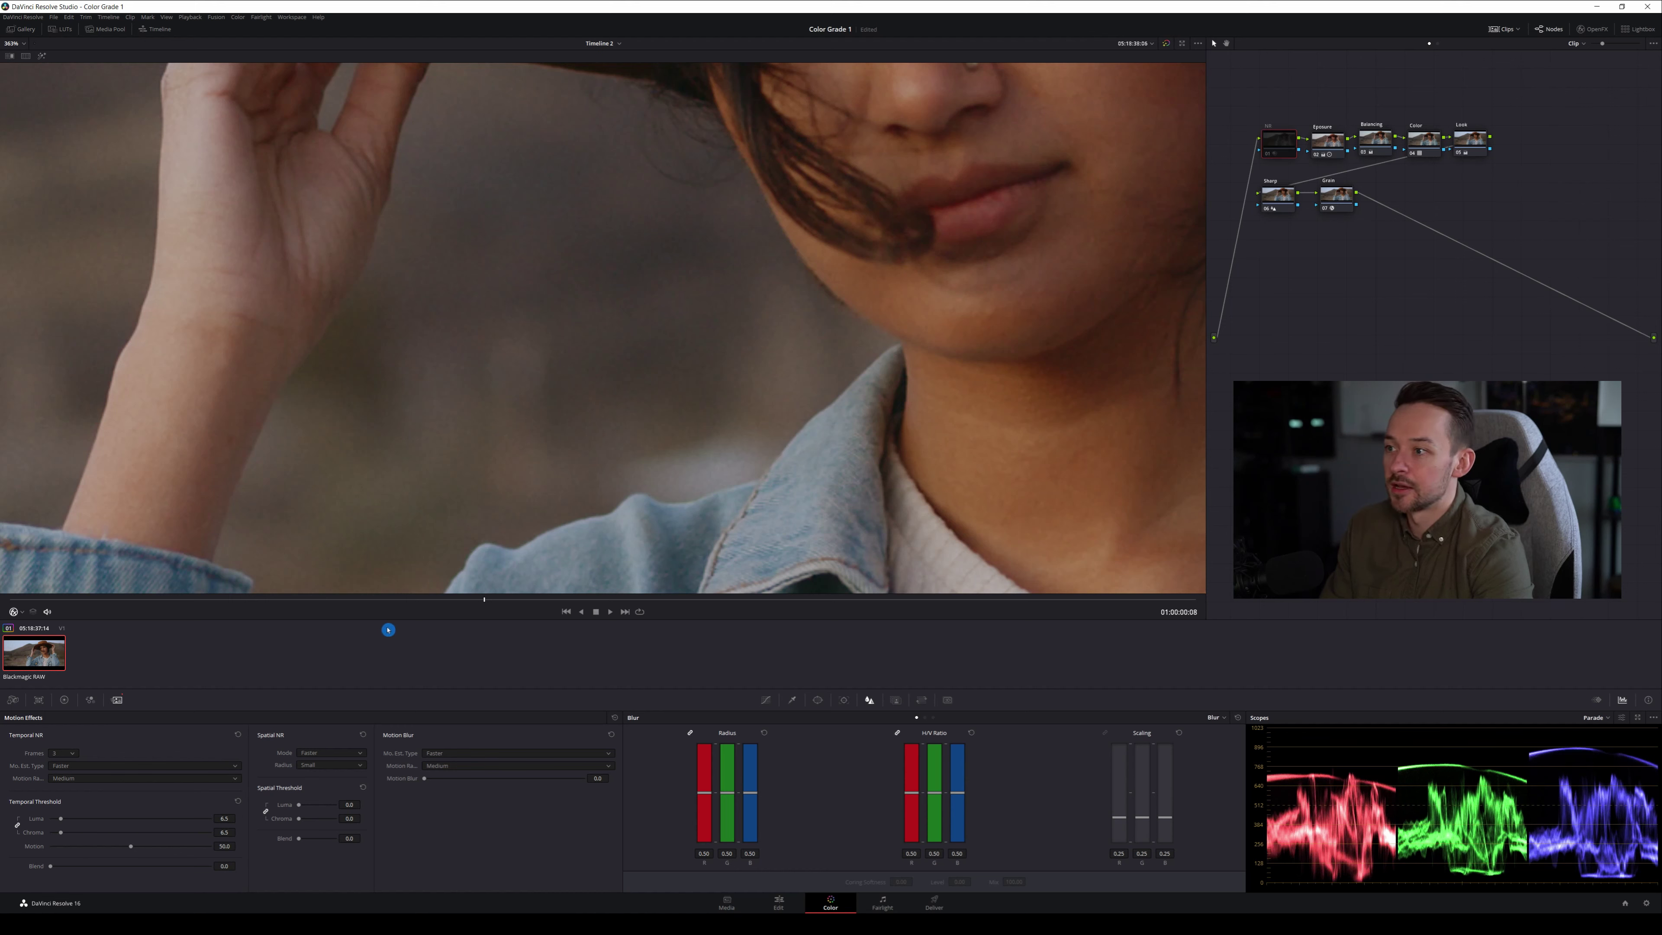
key("ctrl+d")
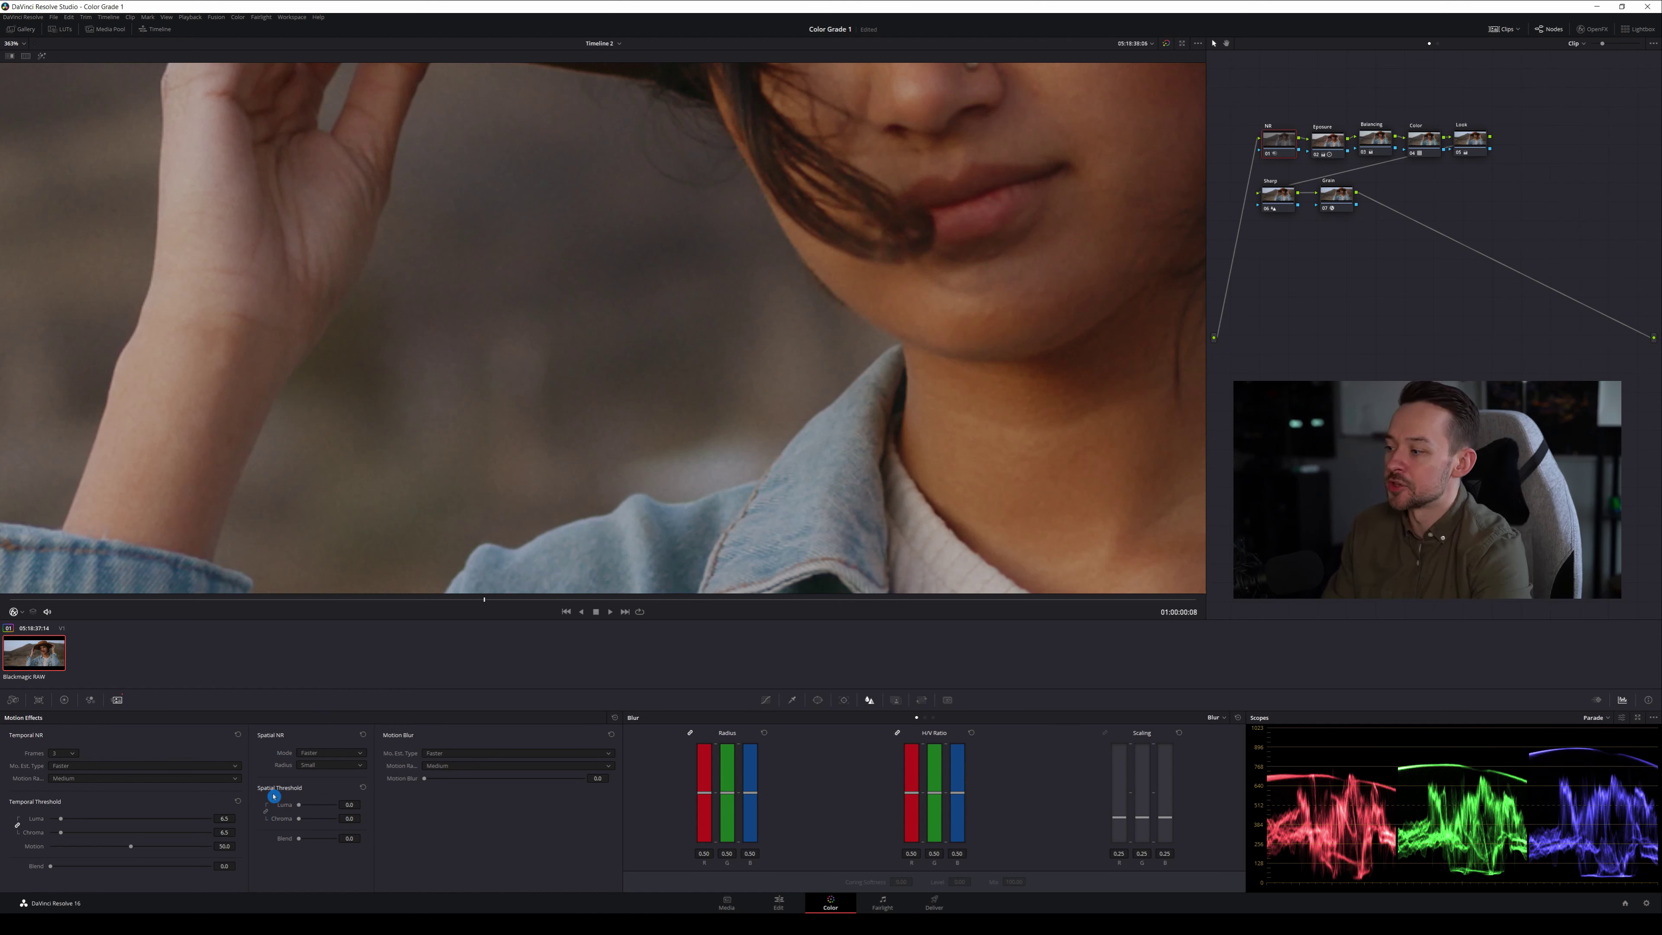
left_click_drag(268, 812, 312, 799)
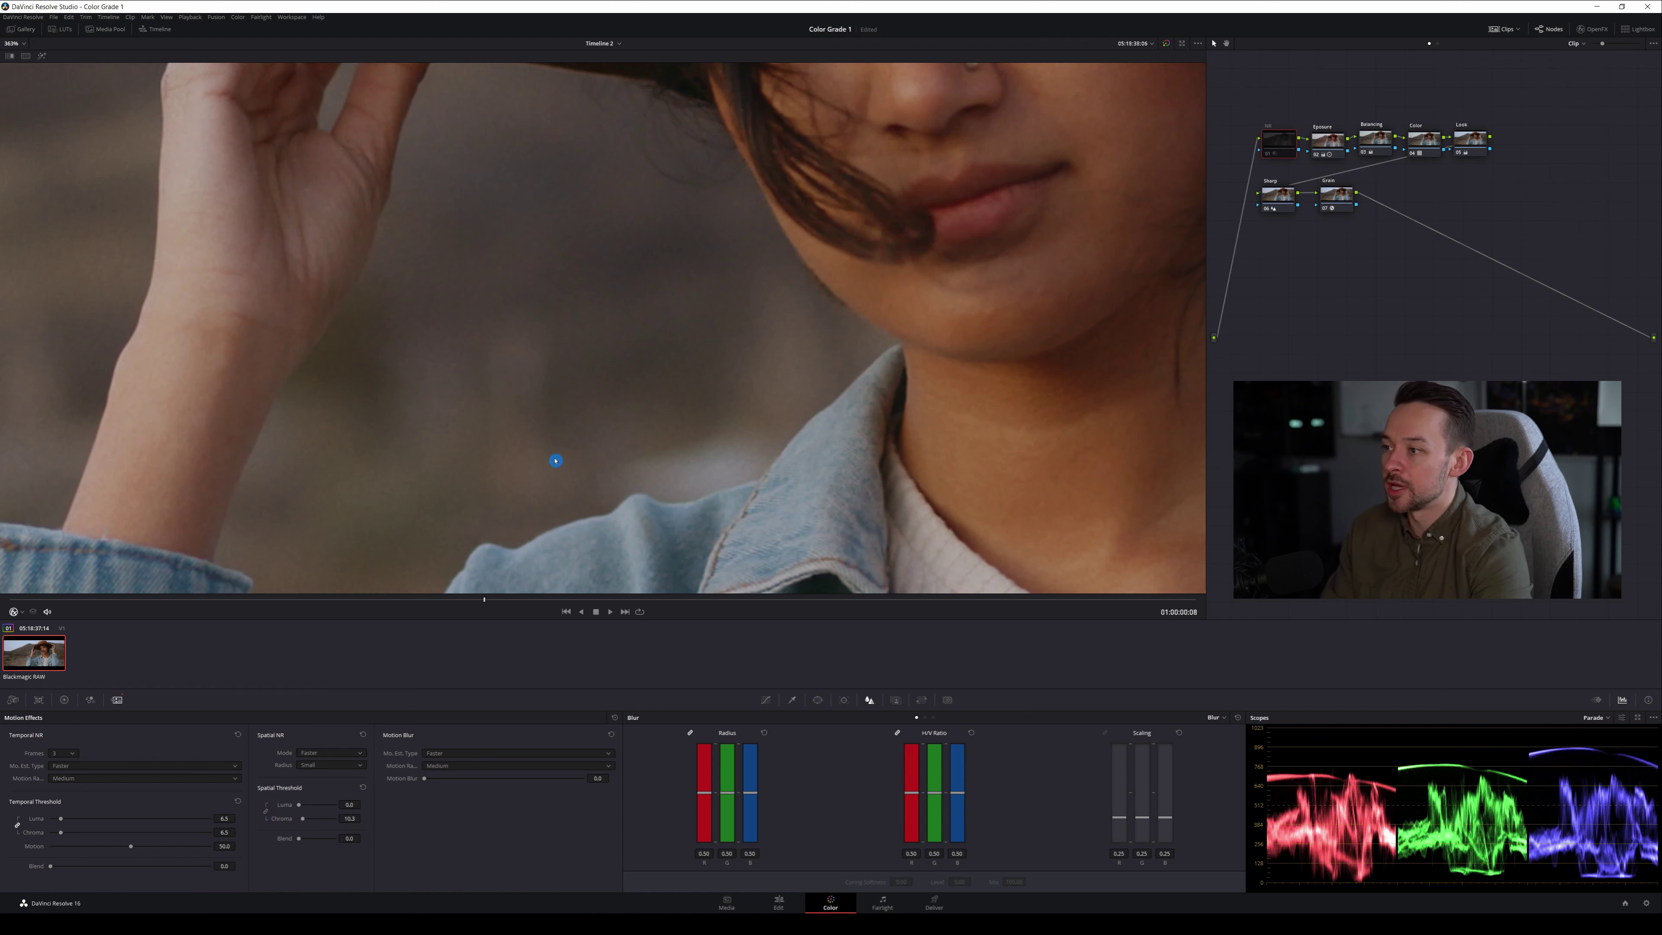
scroll(619, 354, "down", 4)
scroll(619, 355, "down", 5)
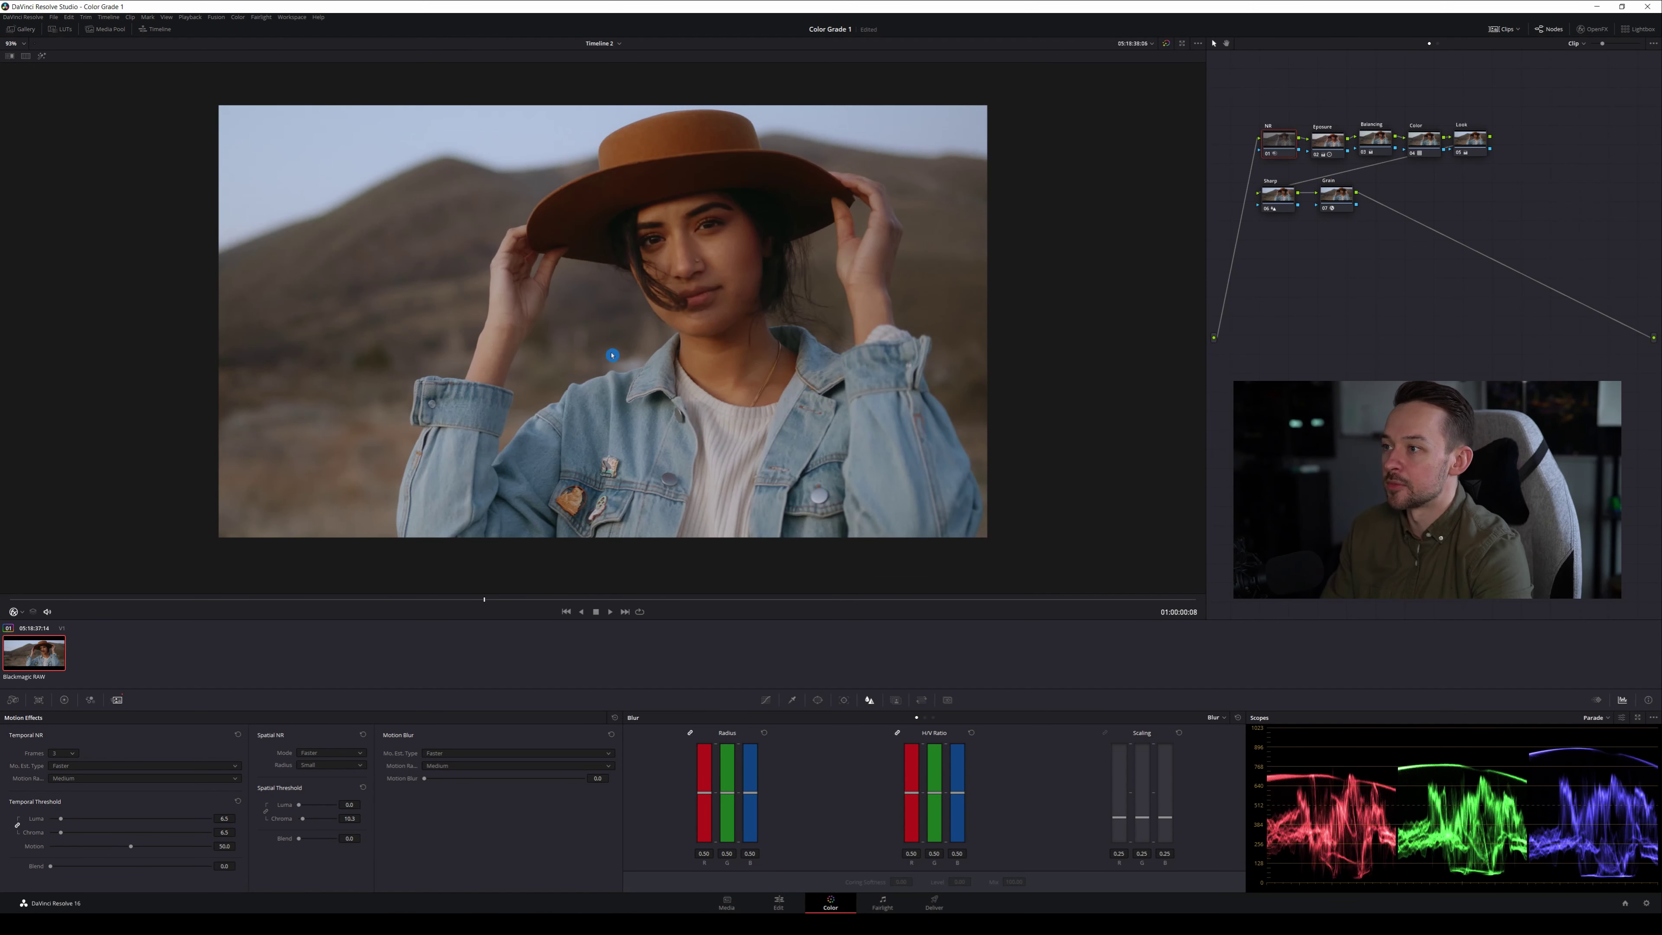
scroll(612, 355, "up", 1)
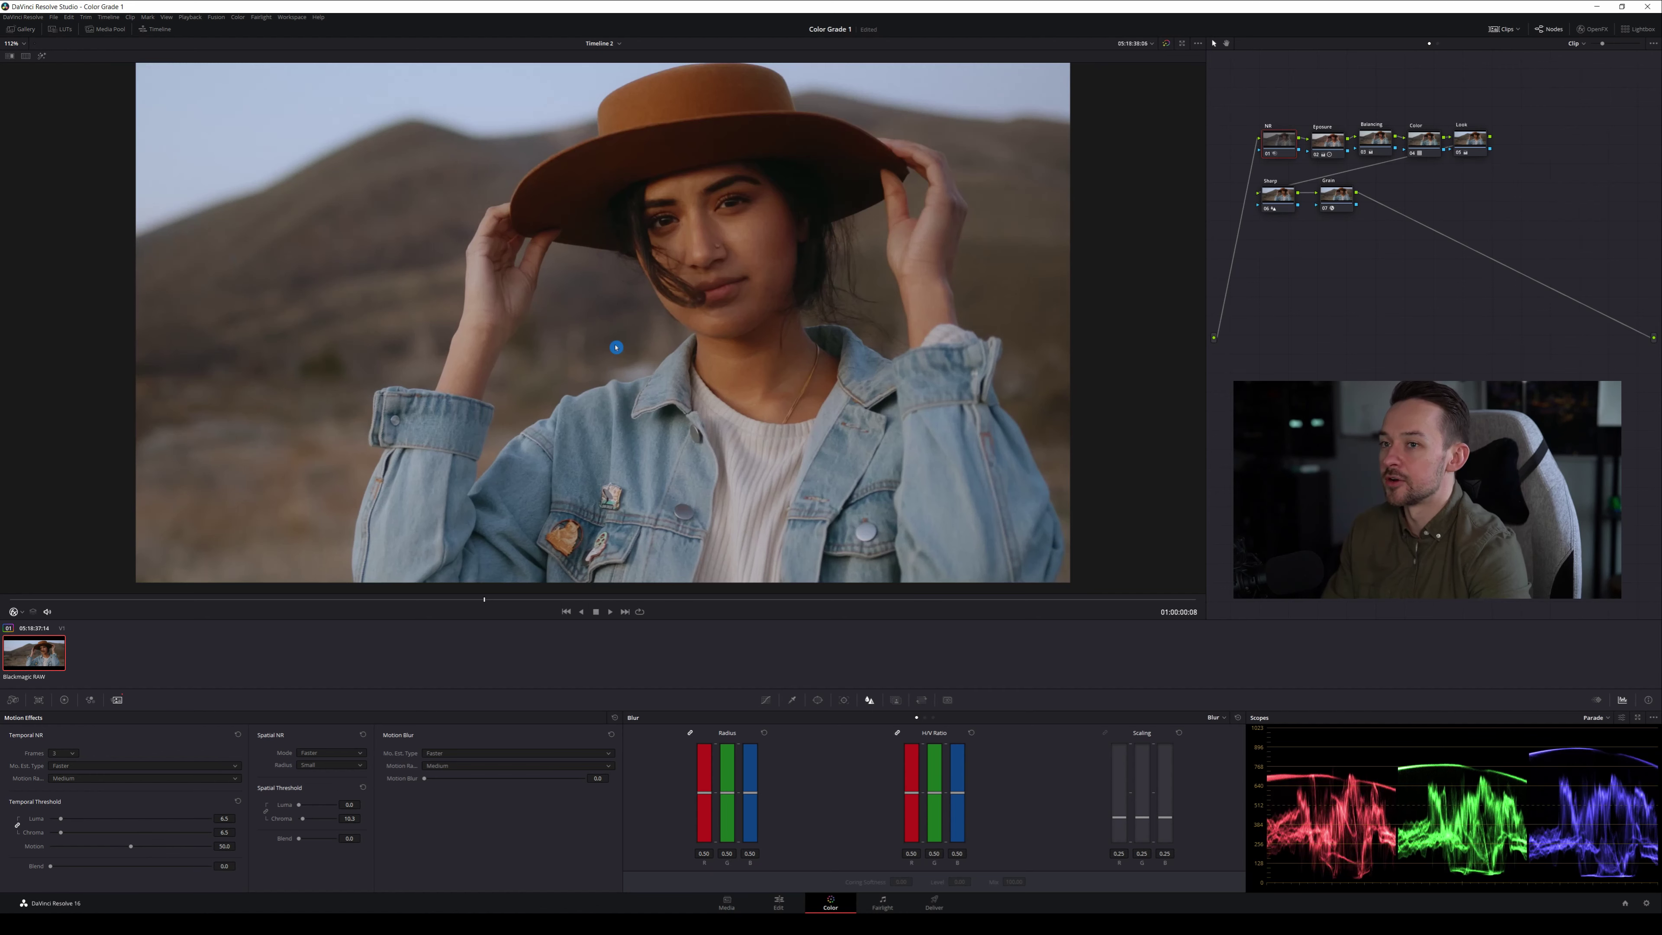
mouse_move(1262, 222)
left_mouse_down()
mouse_move(1376, 129)
mouse_move(1464, 99)
mouse_move(1465, 121)
mouse_move(1513, 95)
left_mouse_up()
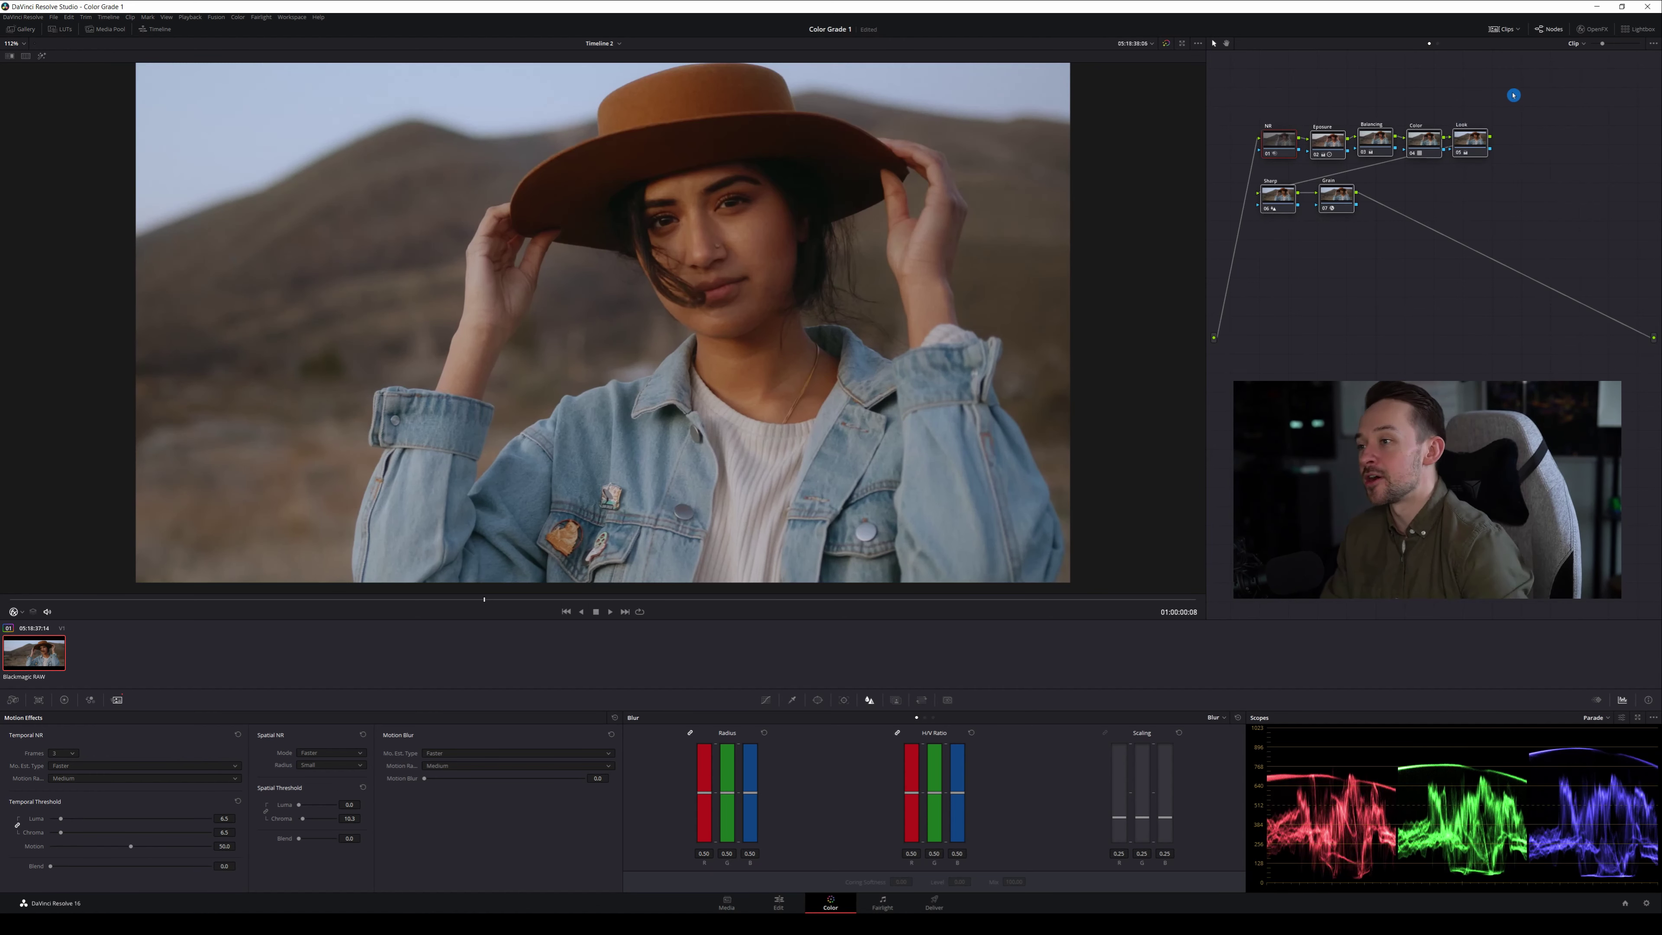
key("ctrl+d")
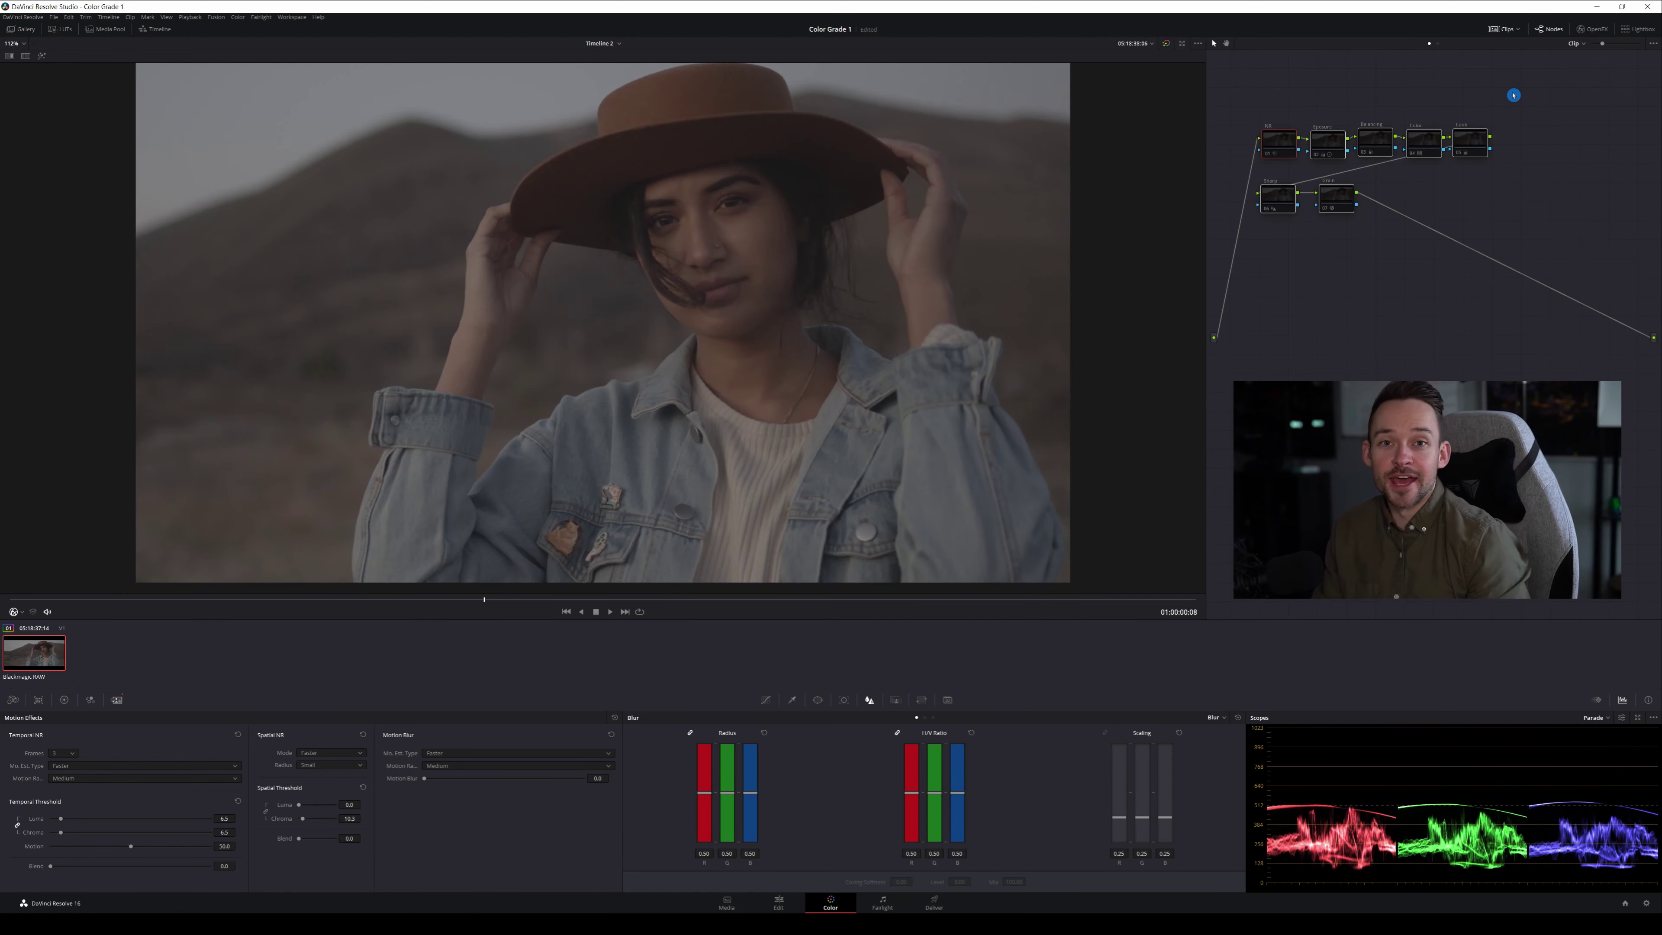
key("ctrl+d")
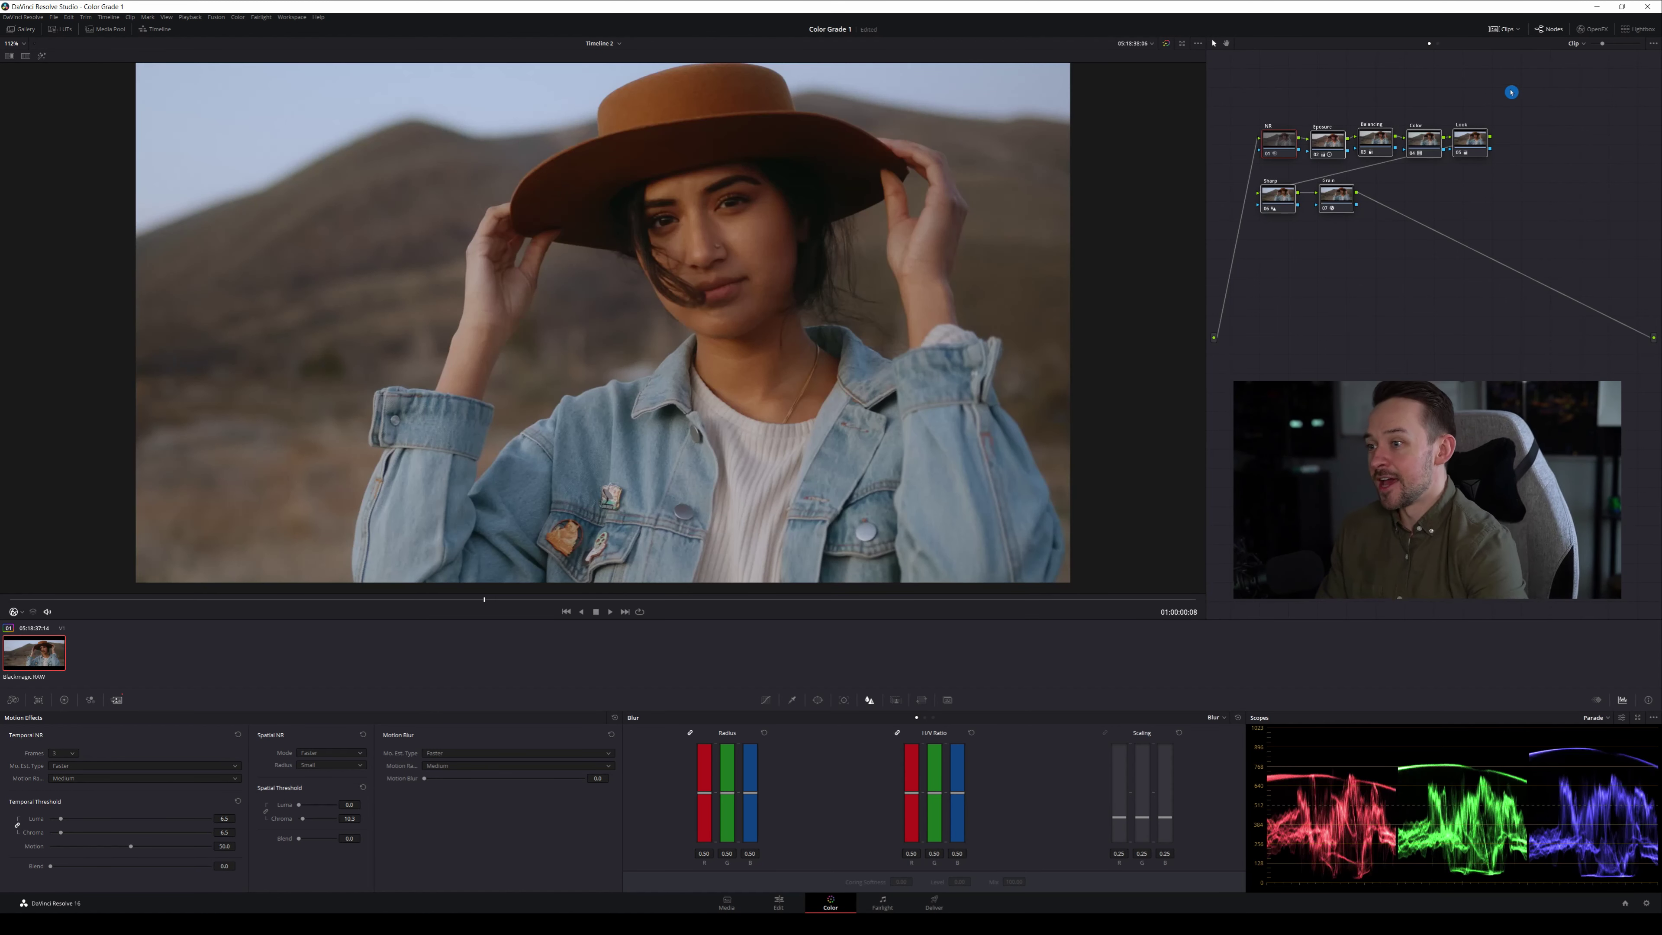
scroll(900, 346, "down", 3)
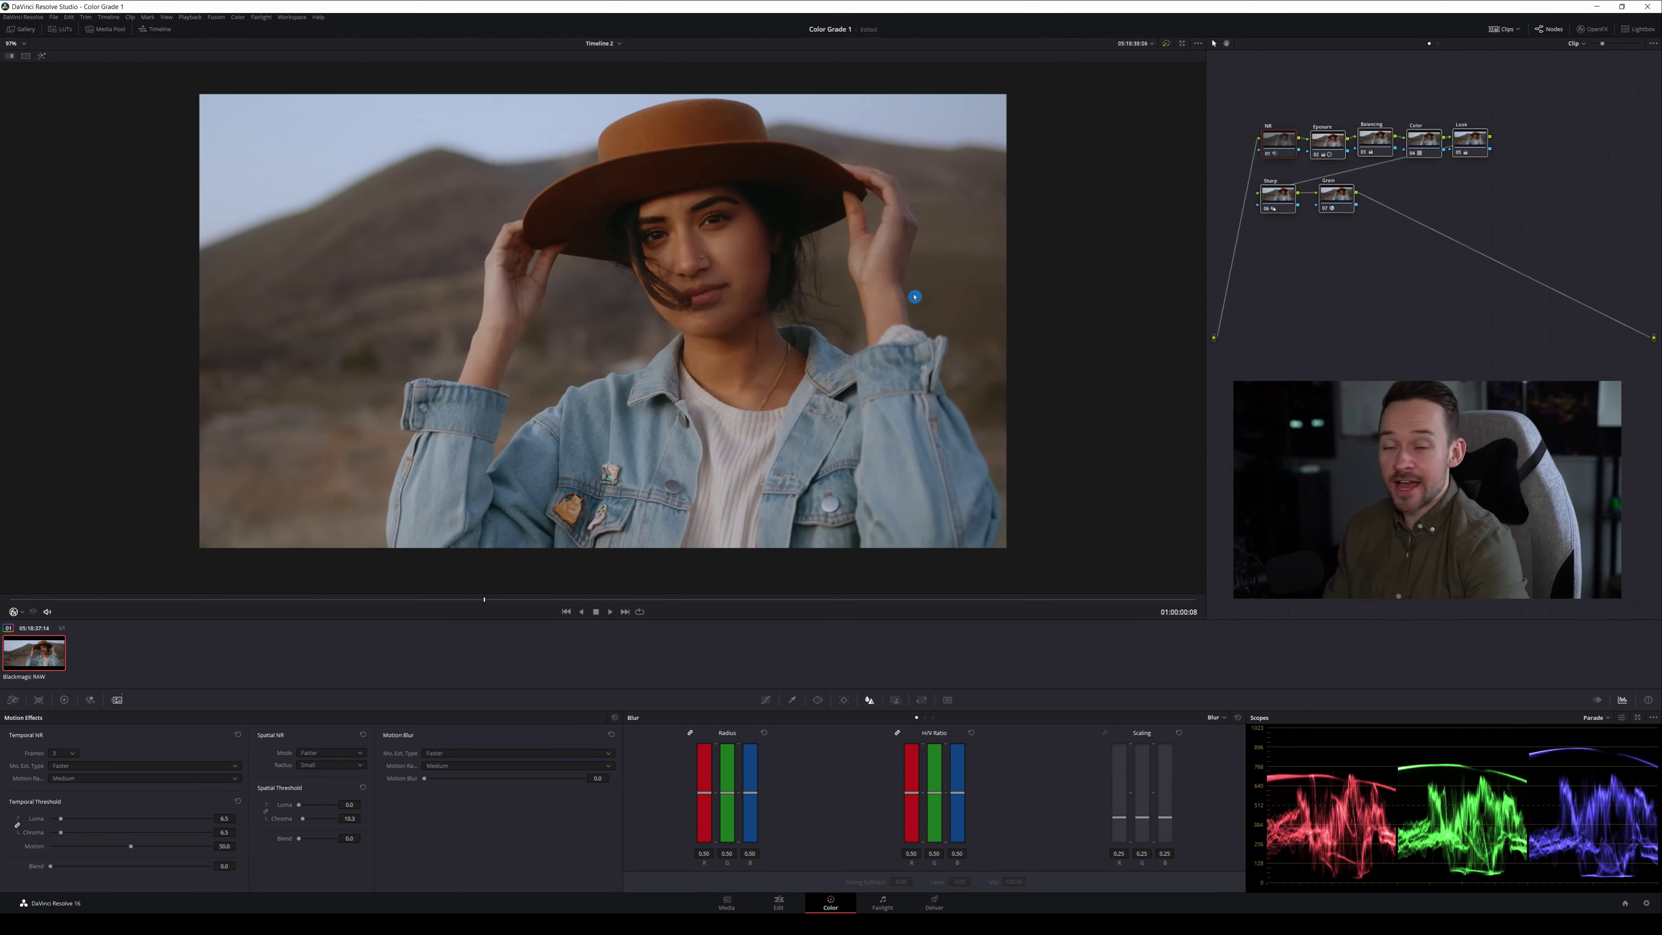
scroll(919, 295, "up", 1)
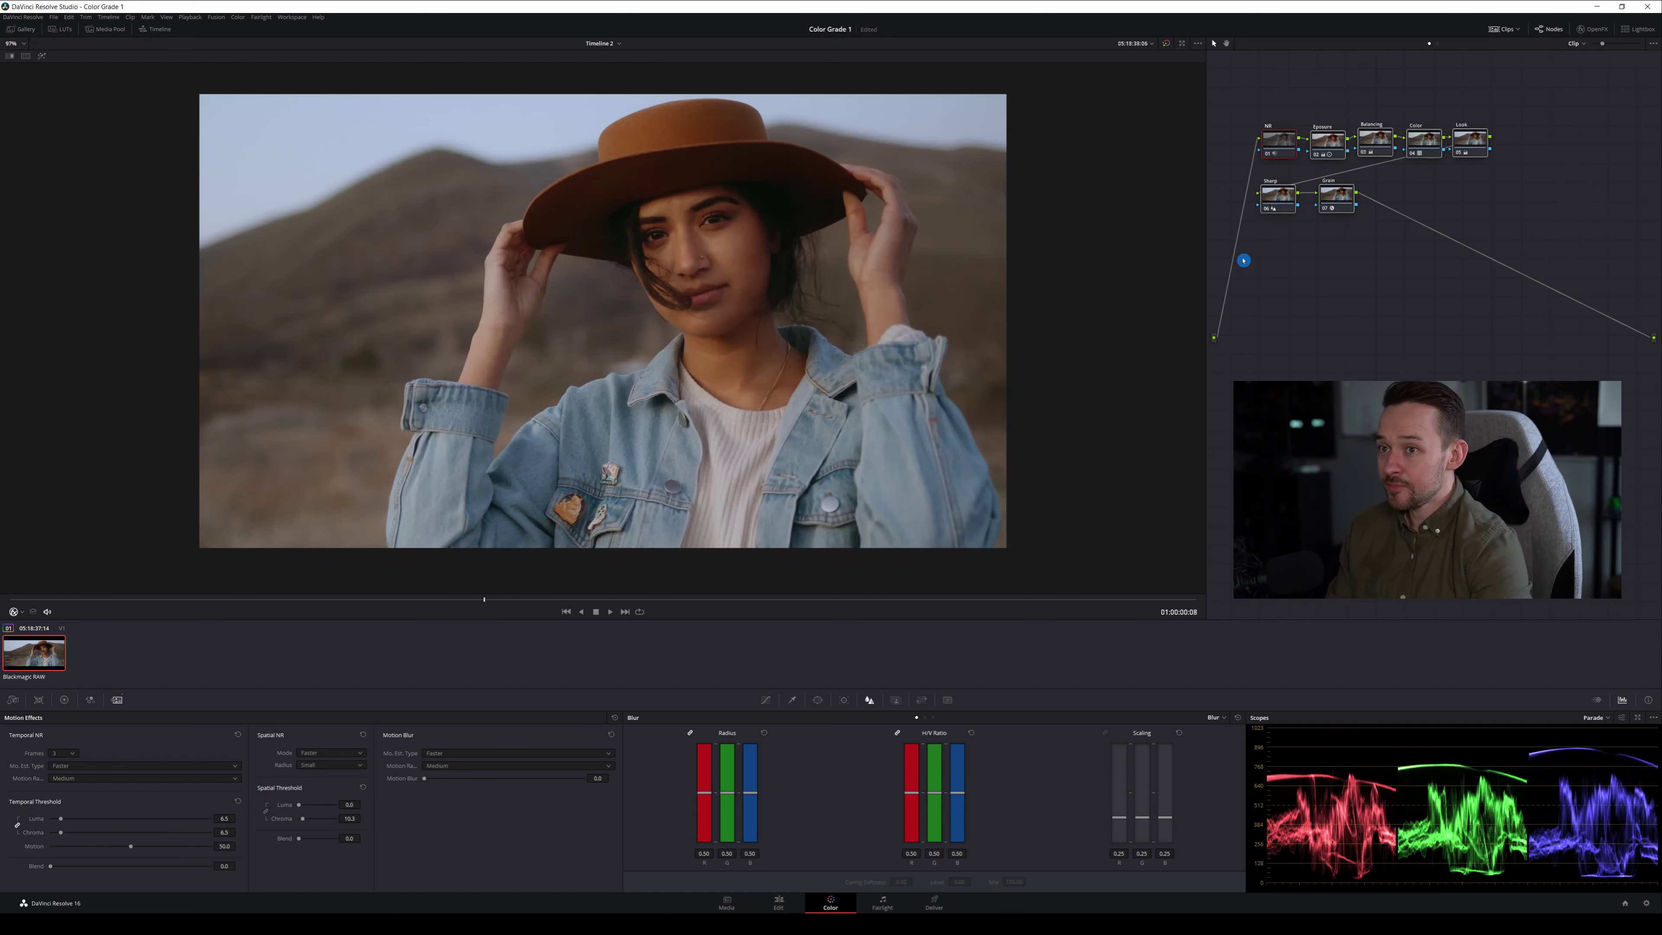
left_click(1331, 144)
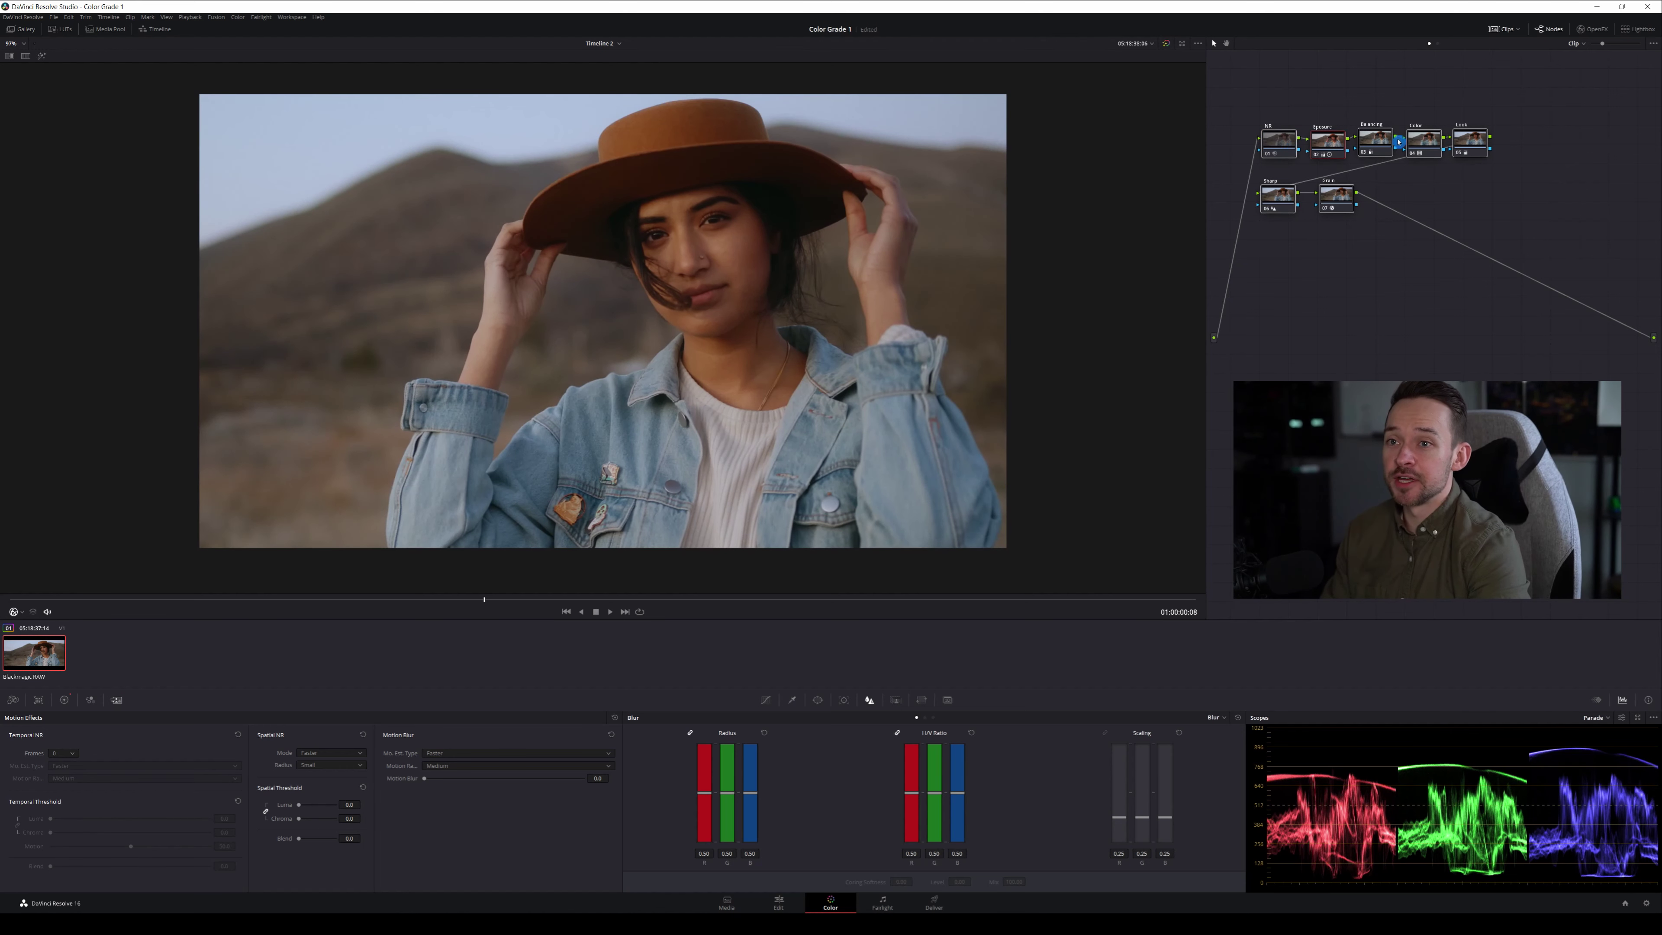
key("ctrl+d")
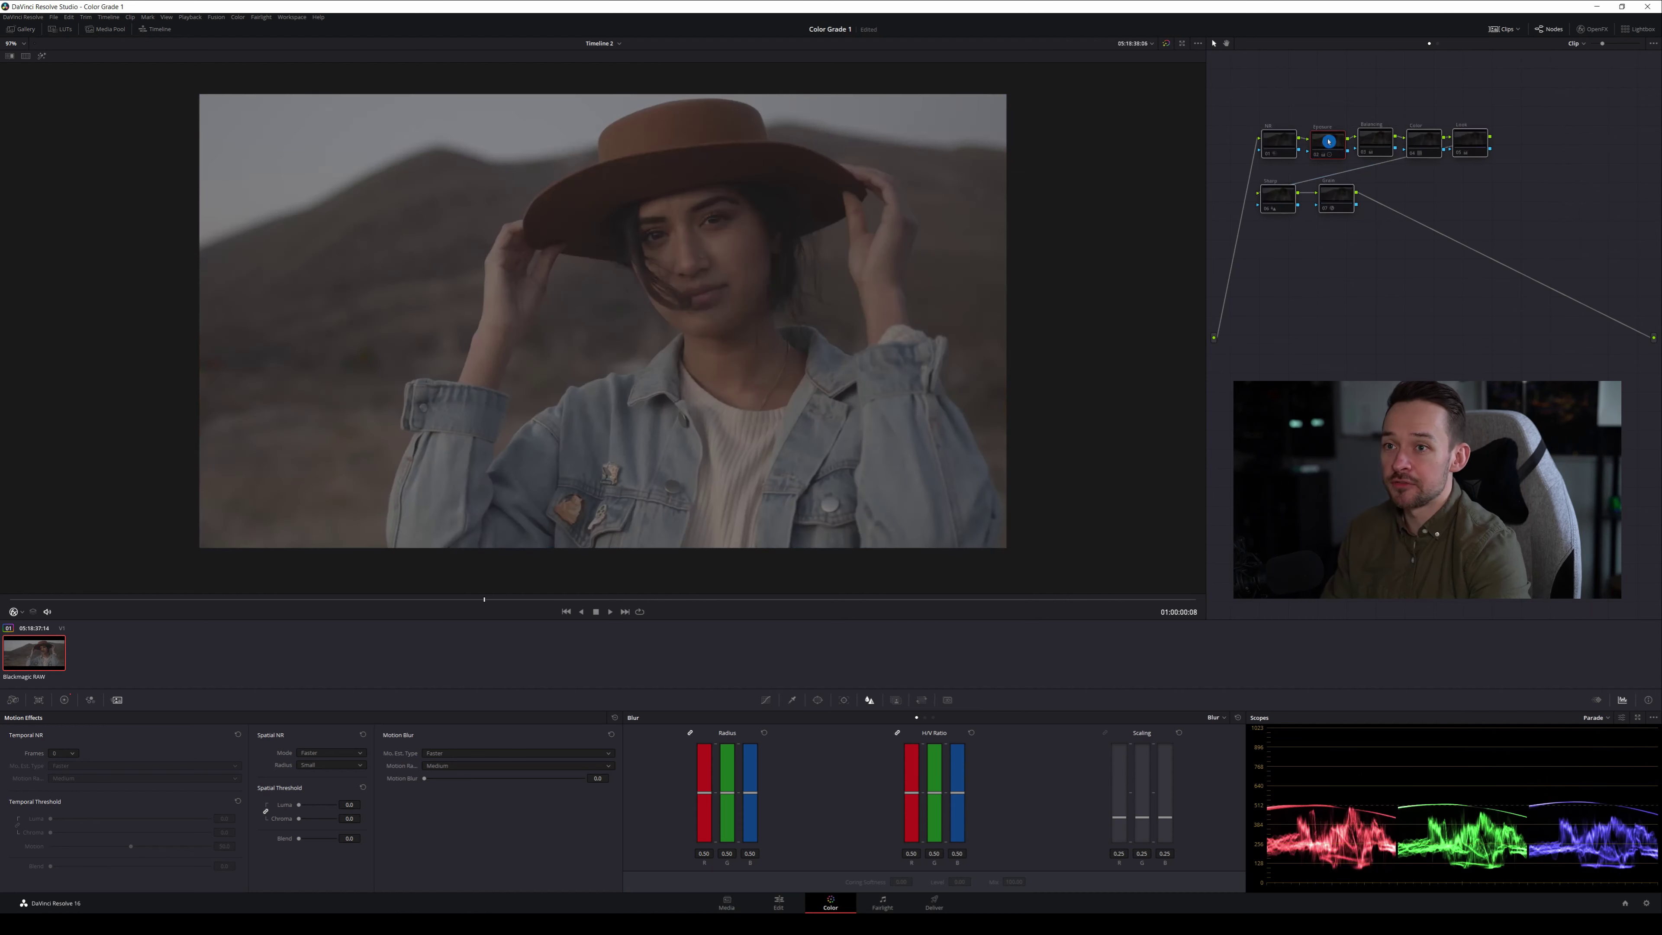
key("ctrl+d")
key("ctrl+d")
left_click(1267, 152)
key("ctrl+d")
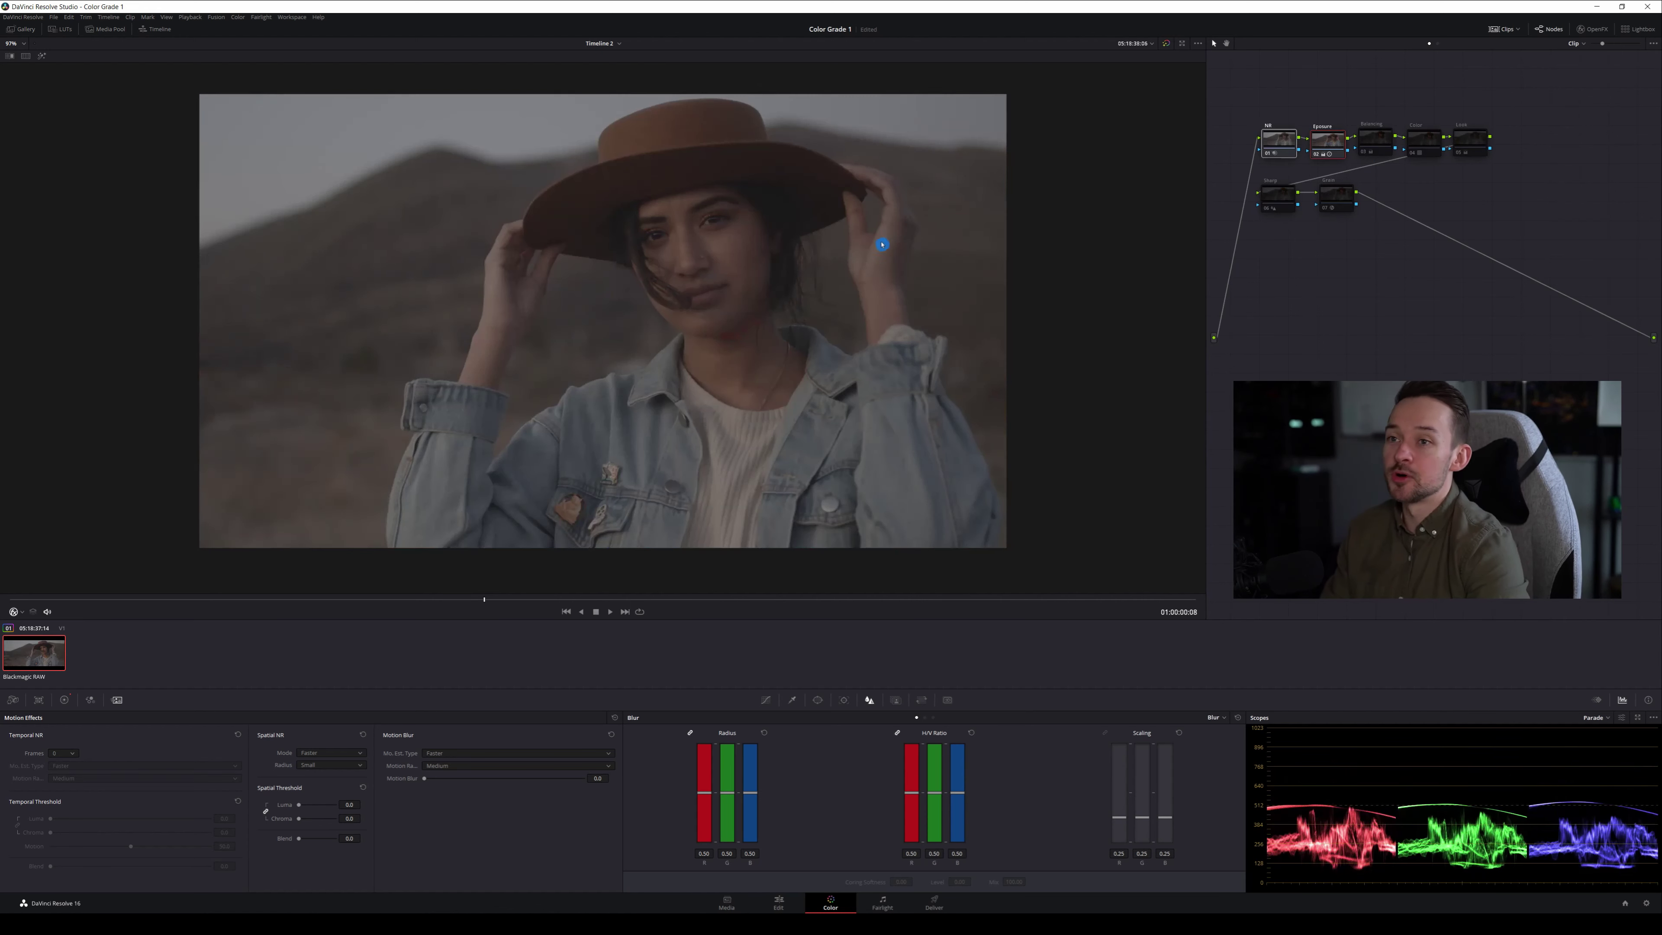
key("ctrl+d")
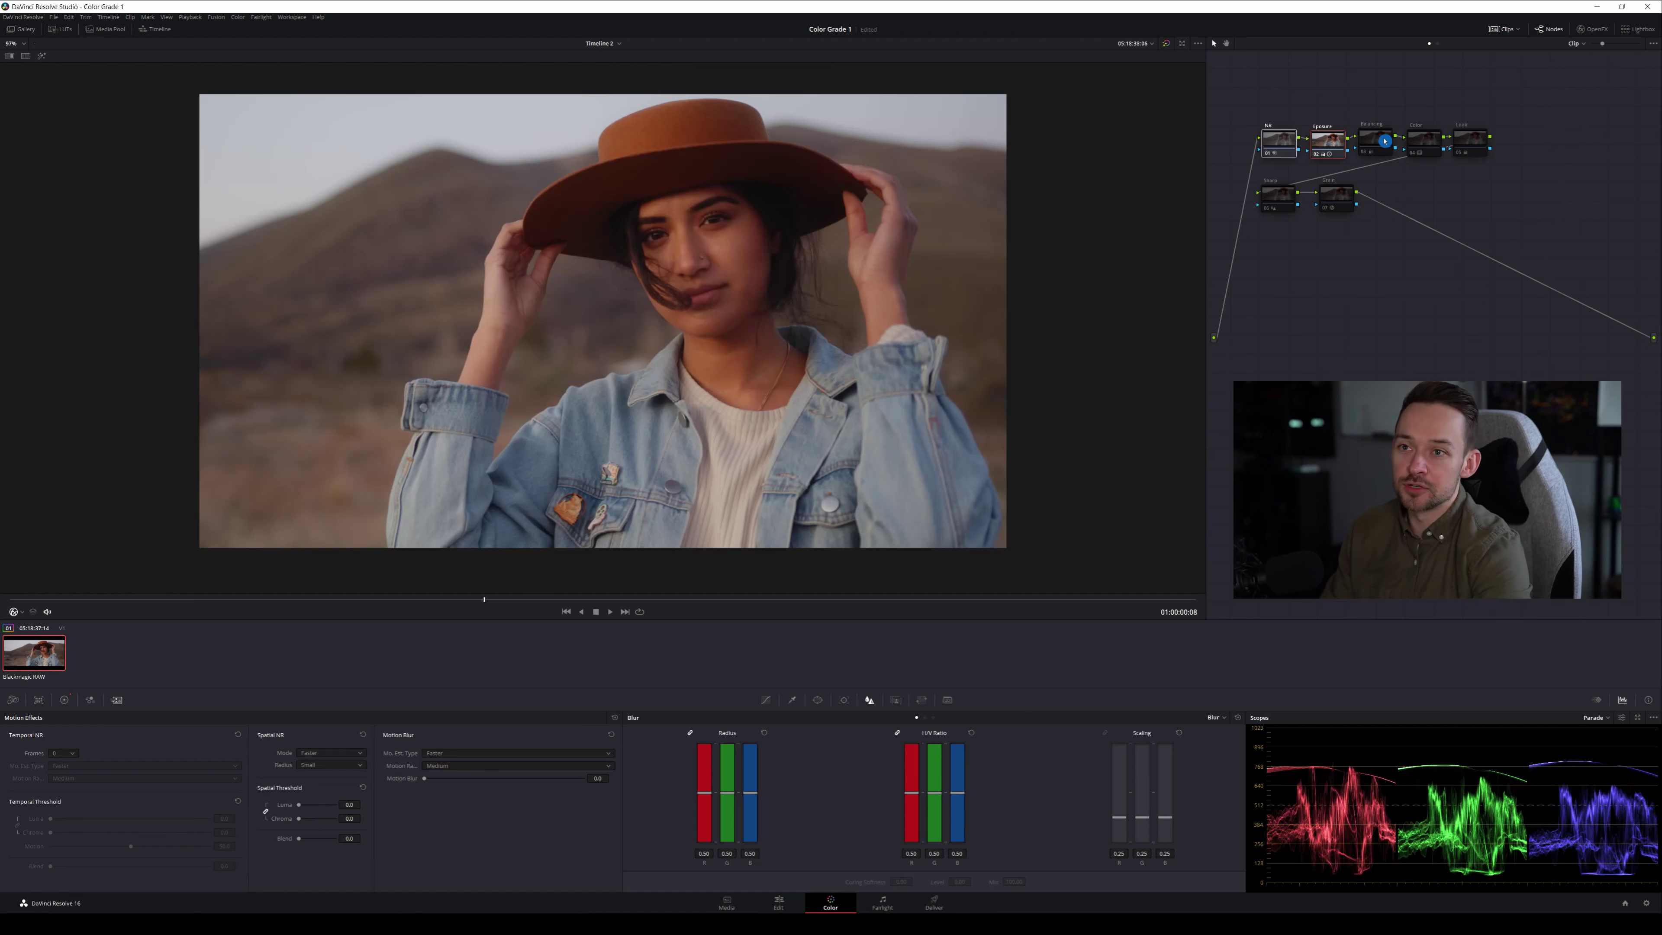
left_click(1377, 138)
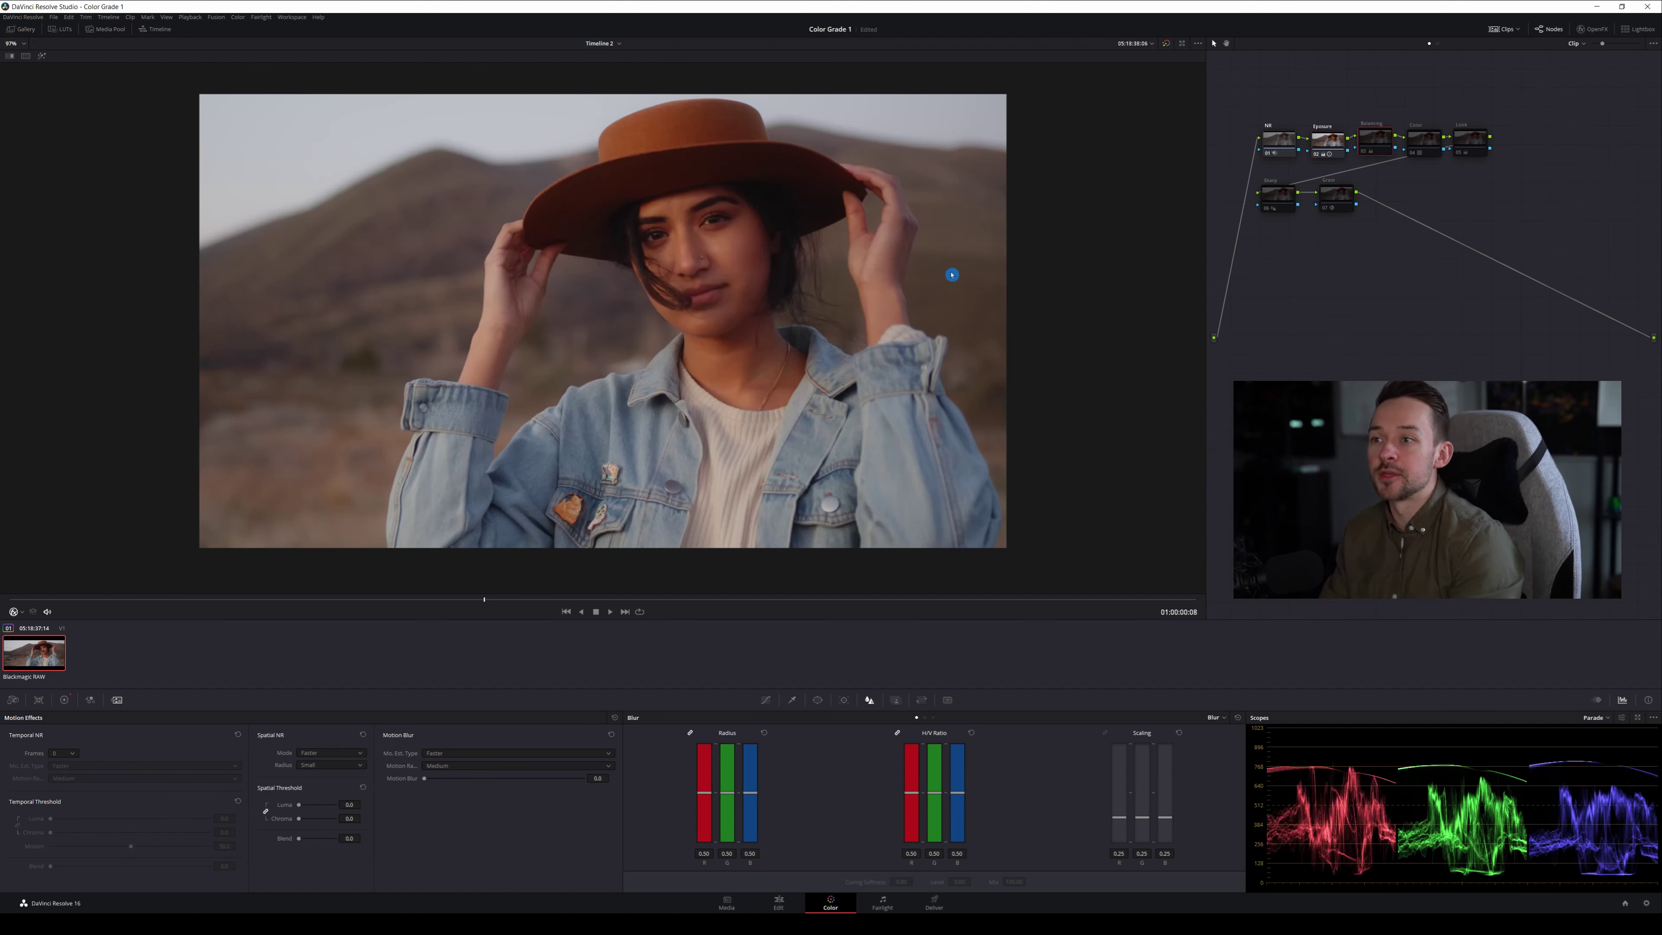
key("ctrl+d")
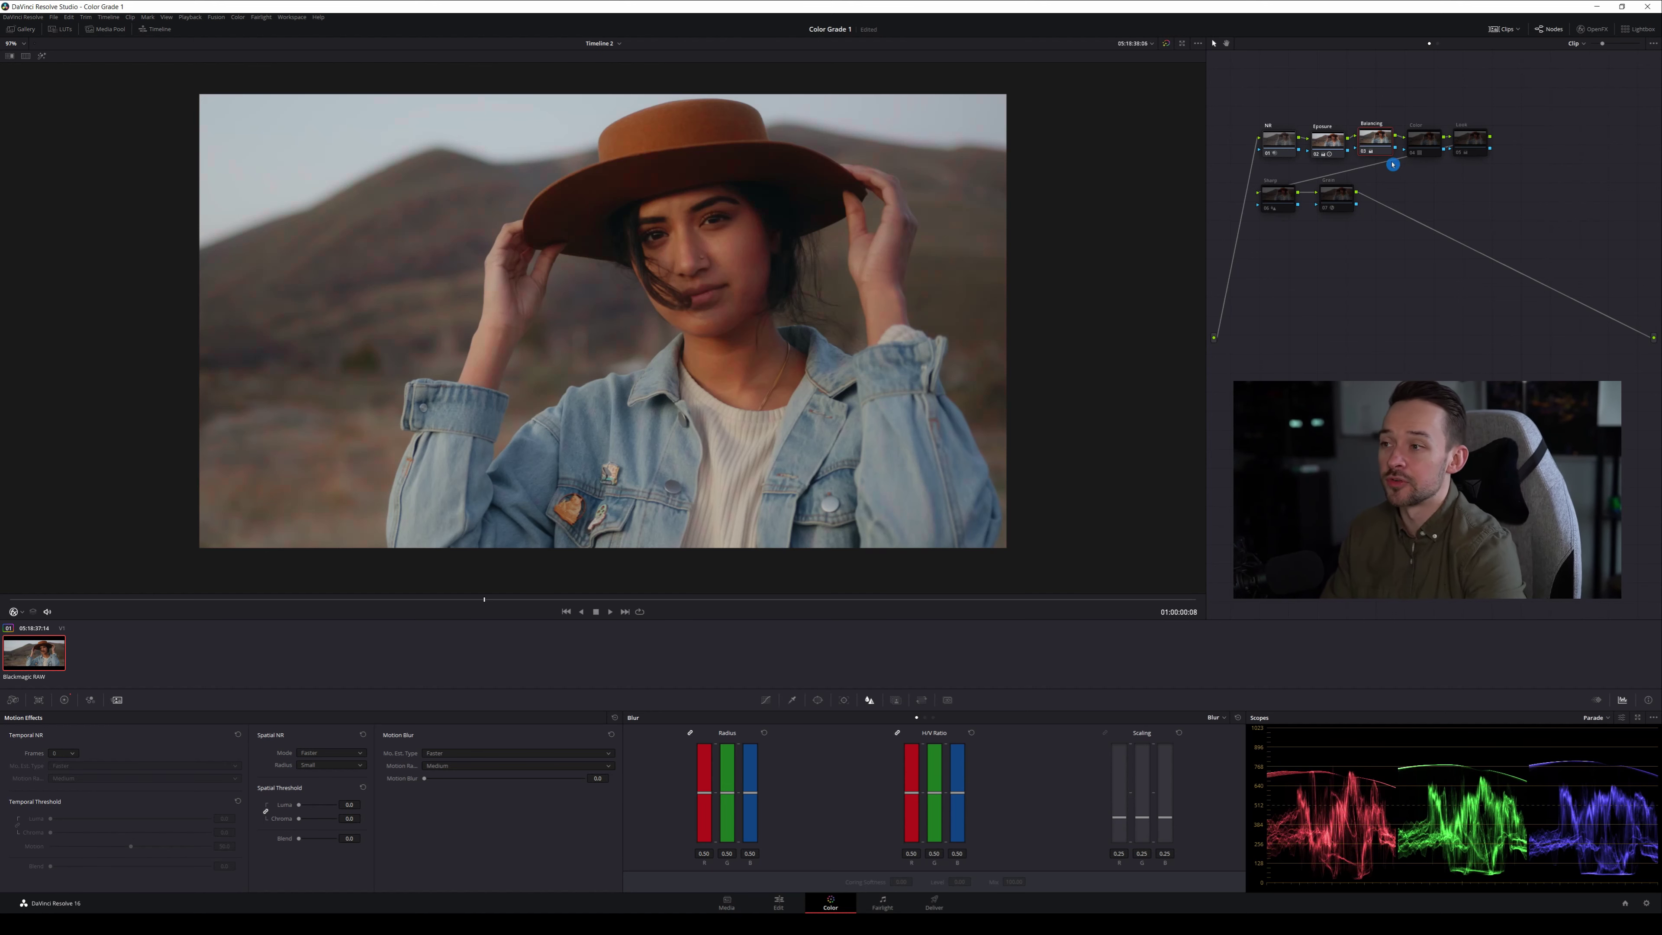
left_click(1427, 149)
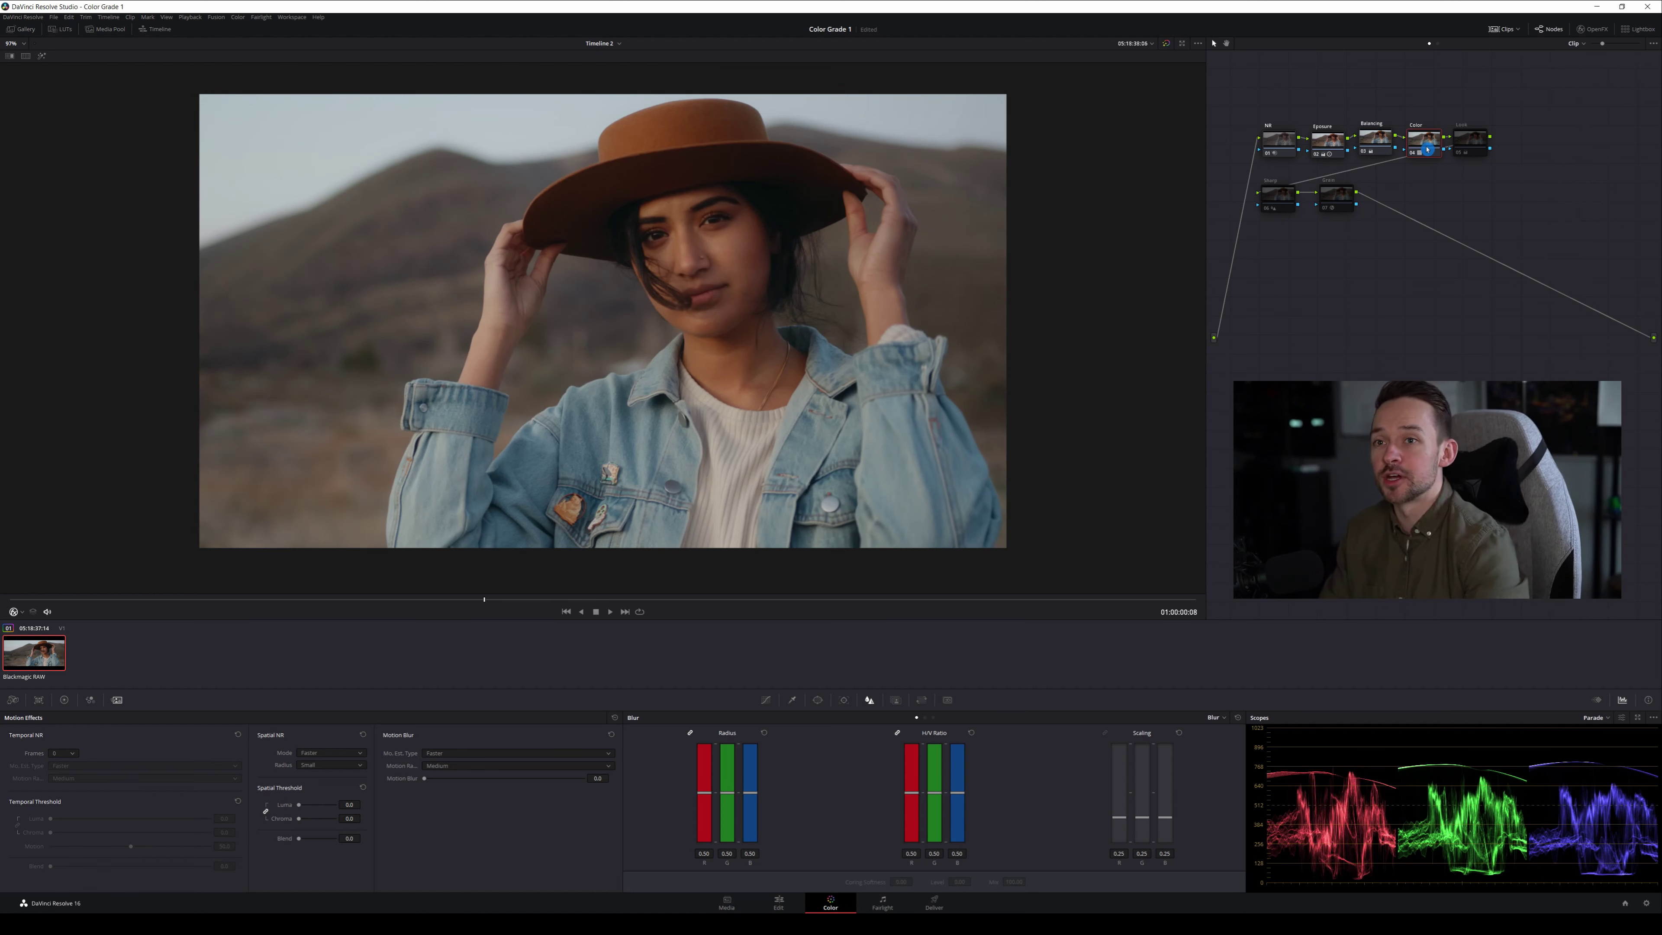
left_click(1478, 144)
key("ctrl+d")
key("ctrl+d")
key("ctrl+d")
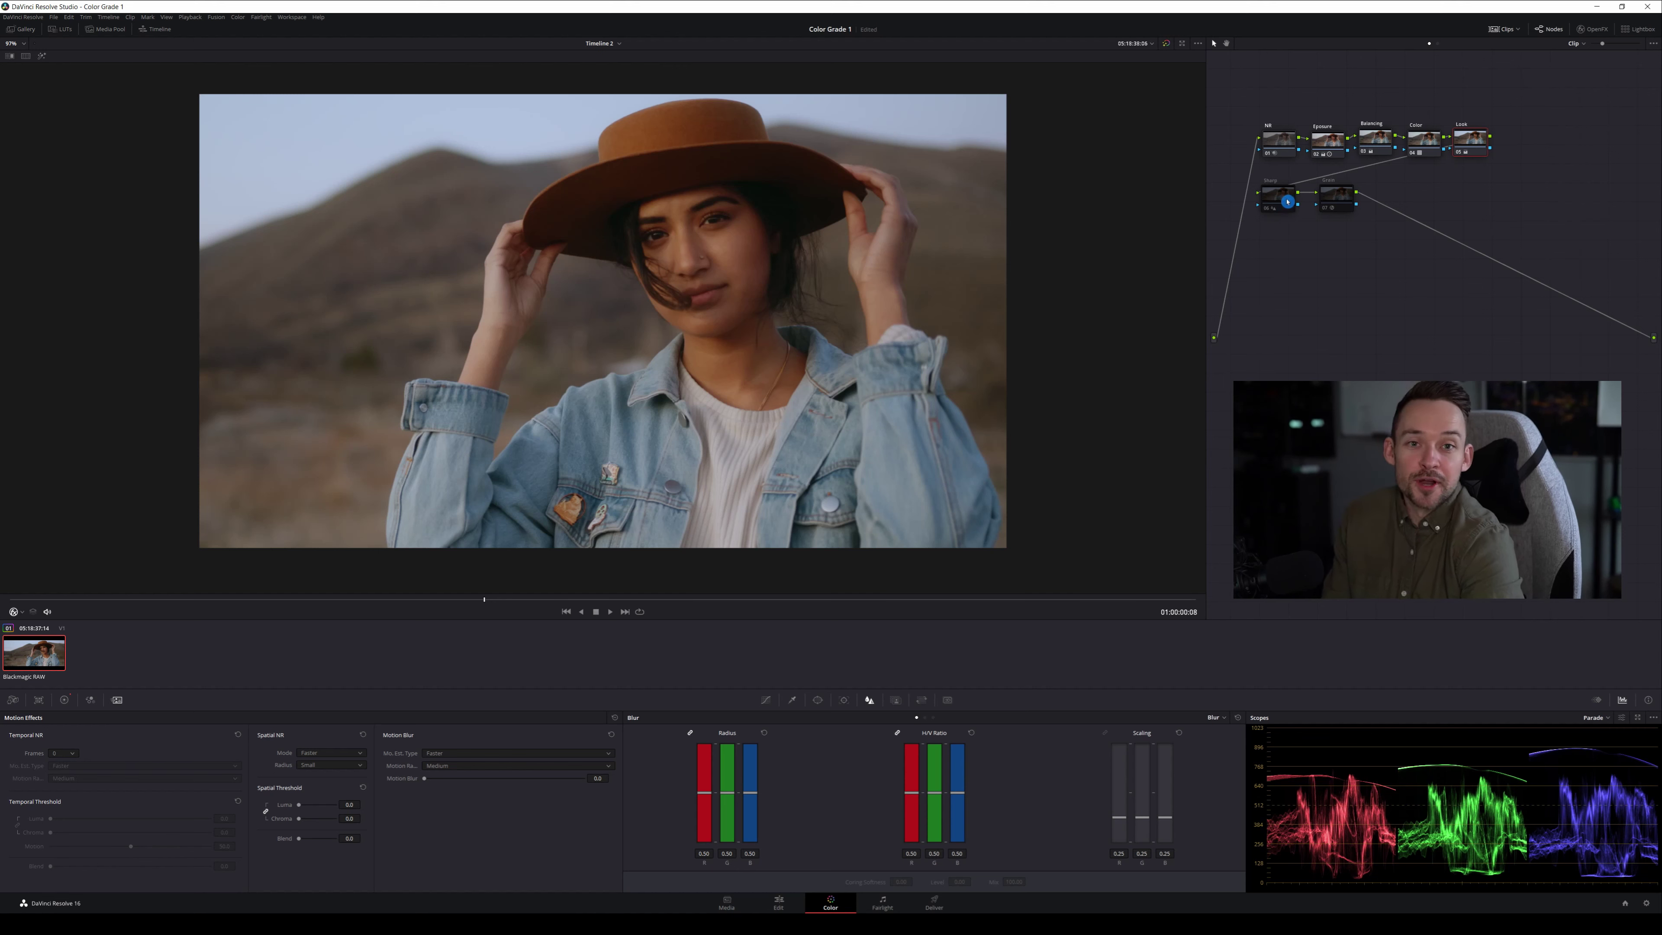
left_click(1281, 202)
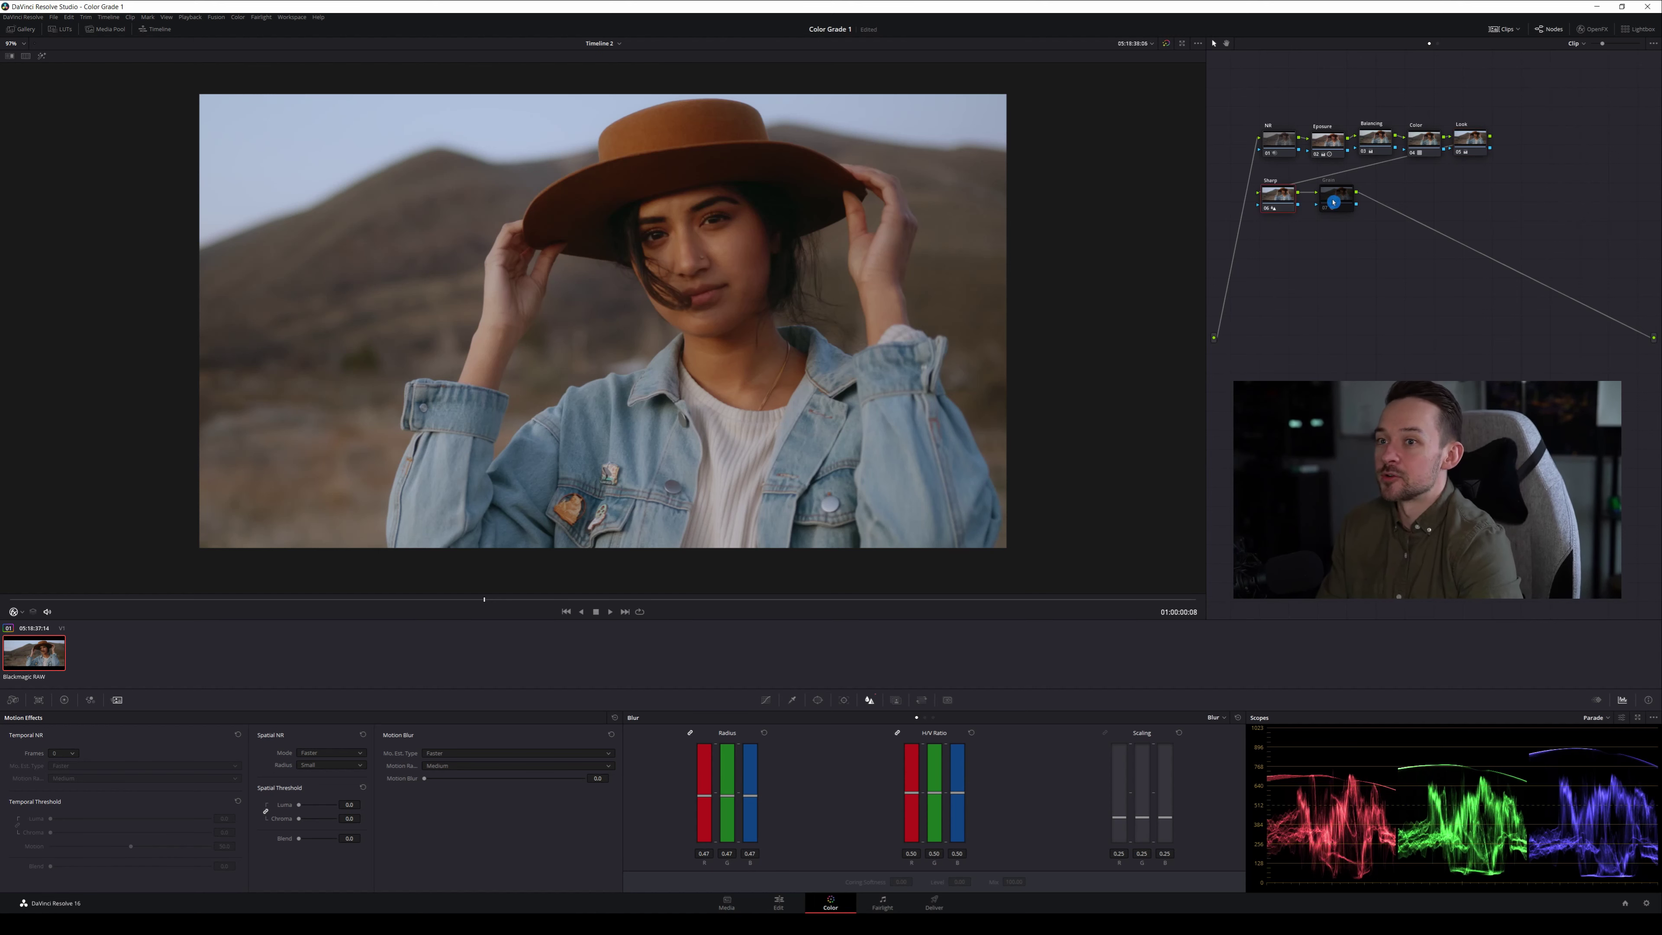
left_click(1334, 202)
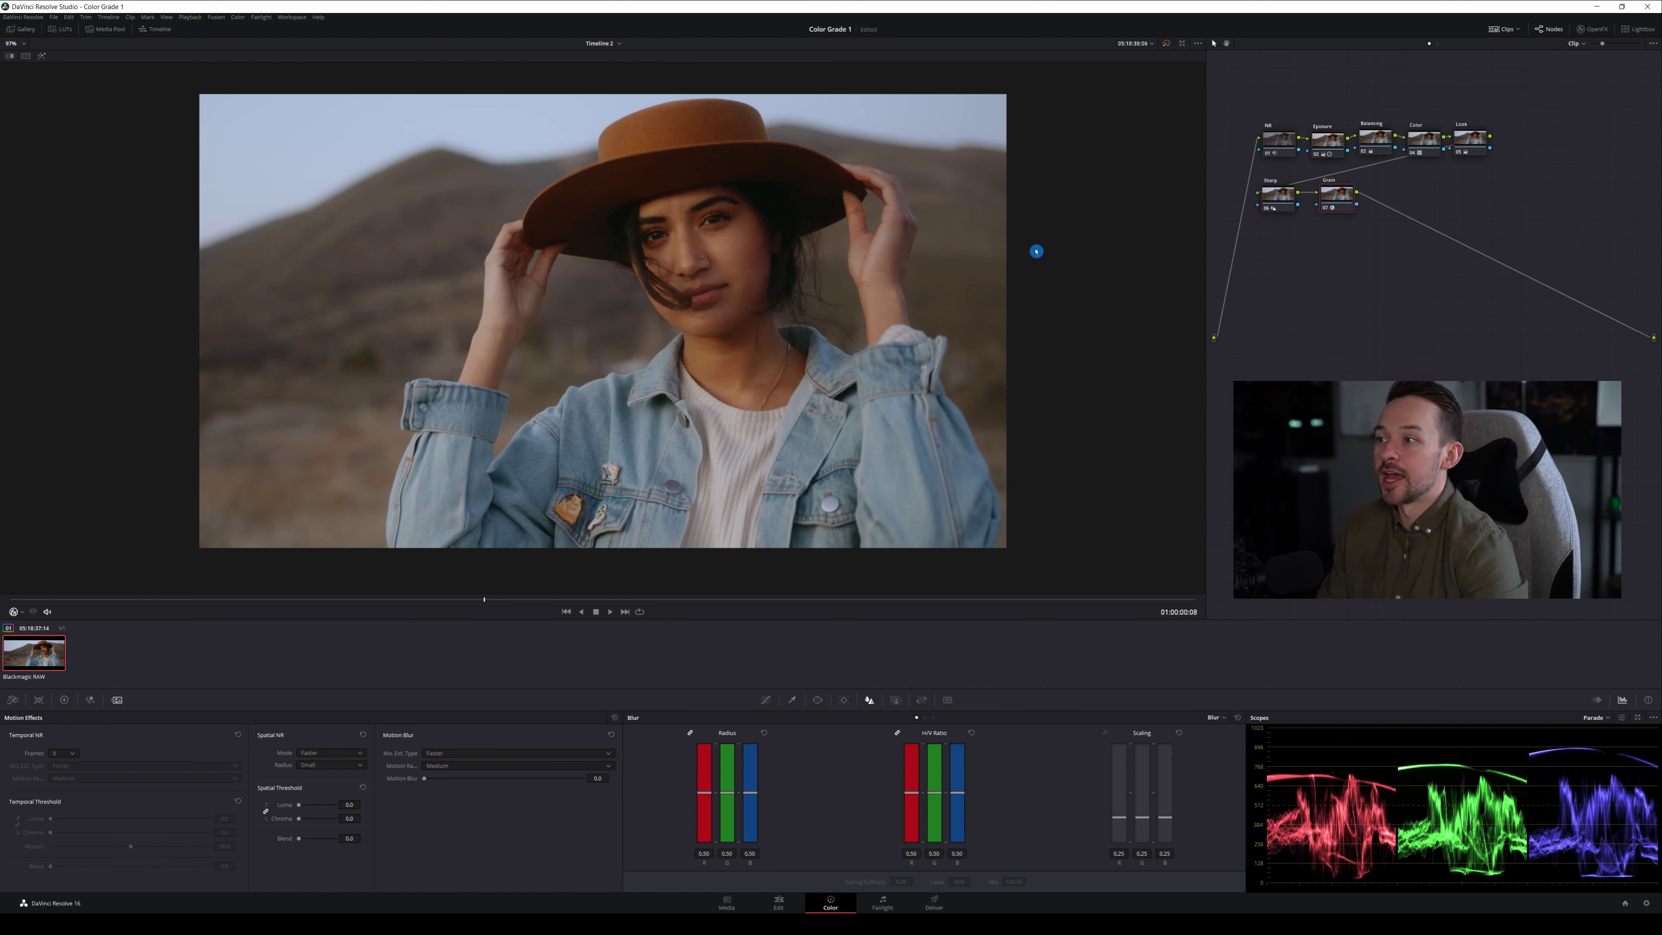